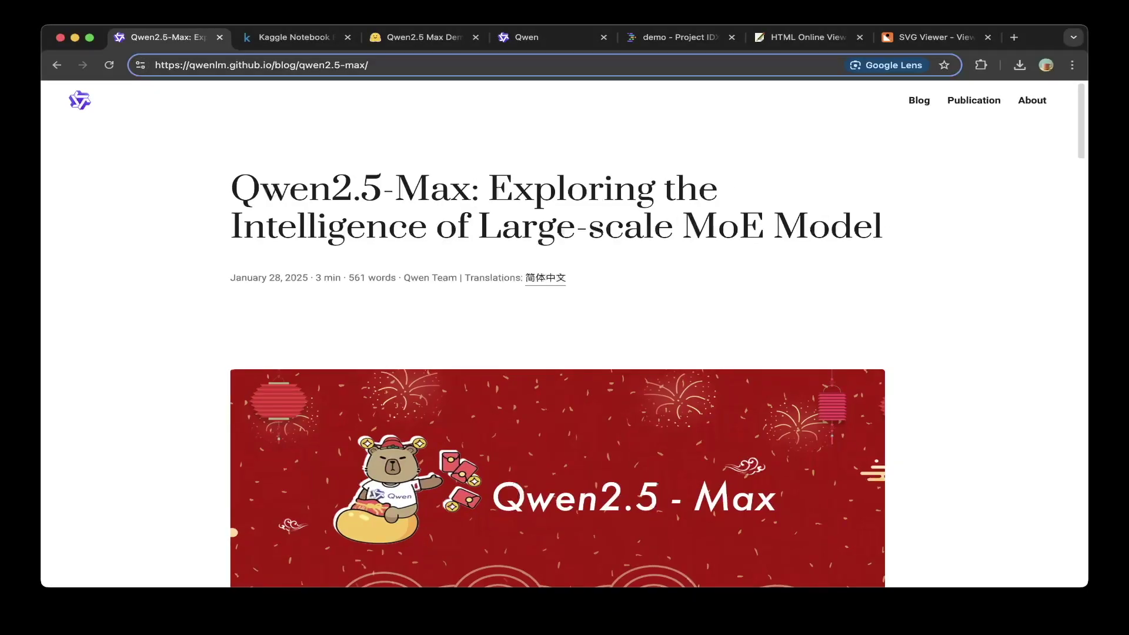
# Step: Read the Qwen2.5-Max blog post's introduction and its performance benchmarks against DeepSeek-V3, Llama, GPT-4o and Claude-3.5-Sonnet
pyautogui.scroll(-10, 555, 353)
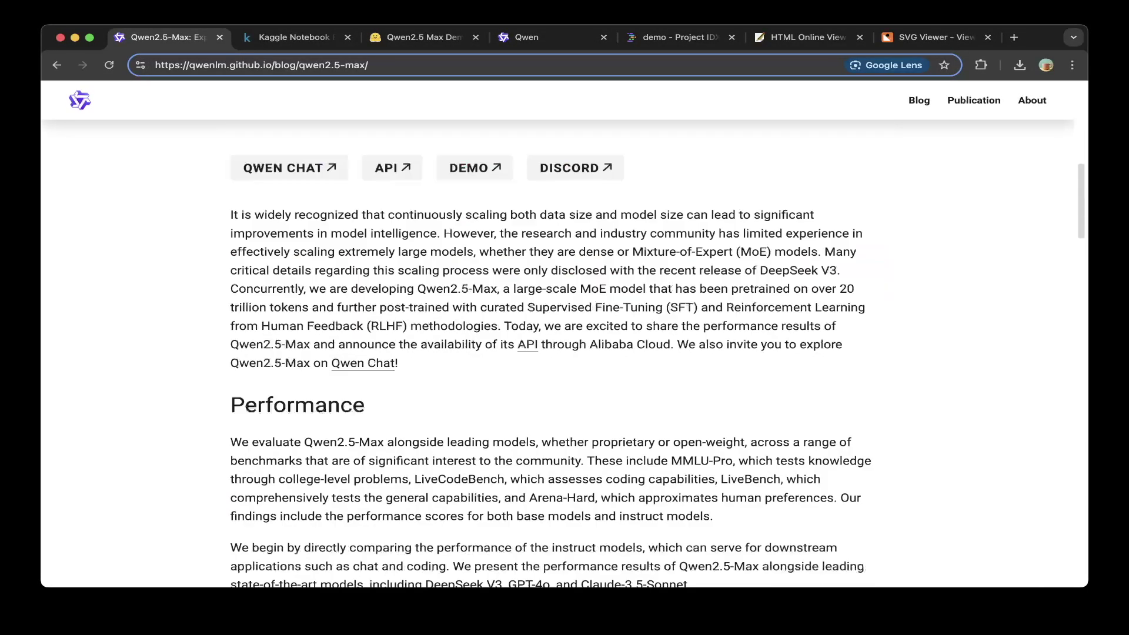
pyautogui.scroll(2, 556, 335)
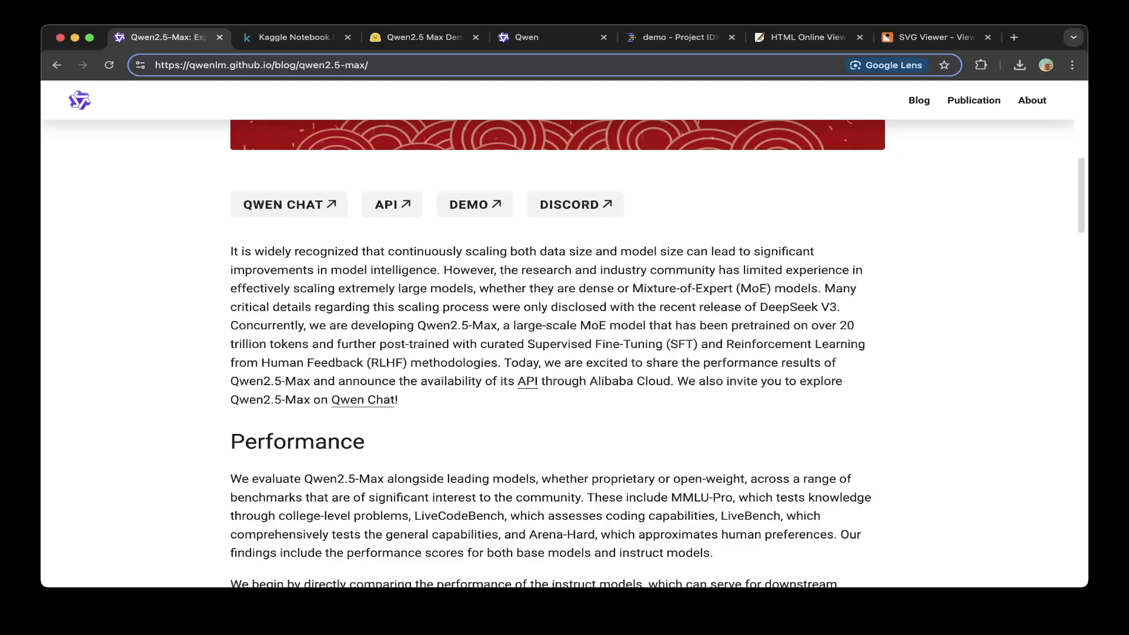
pyautogui.scroll(-1, 557, 353)
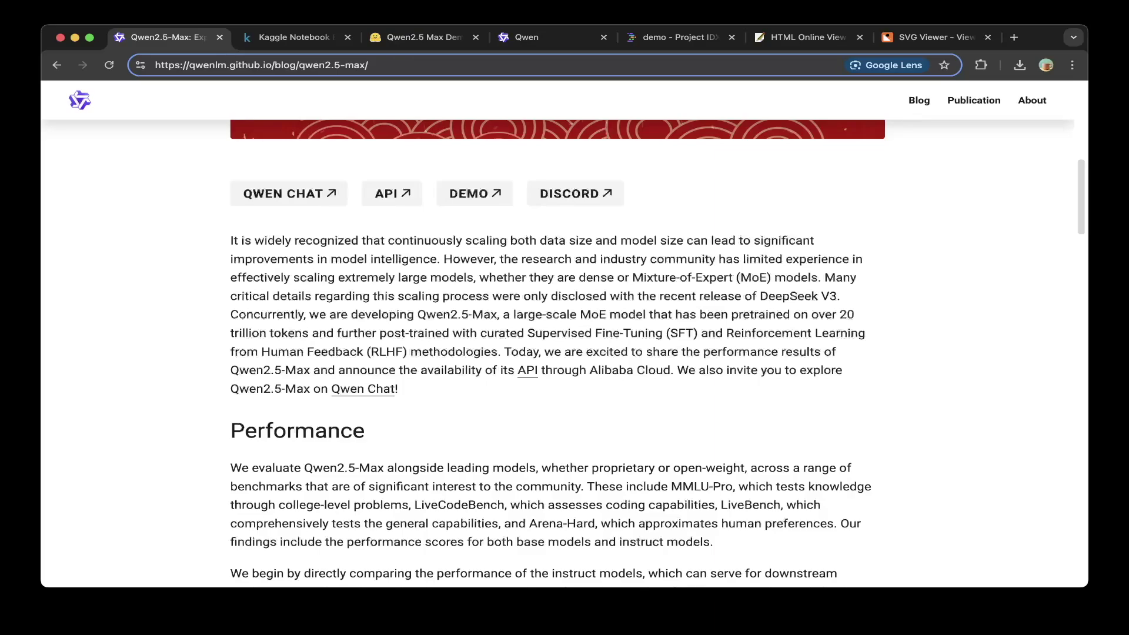
pyautogui.scroll(-1, 557, 353)
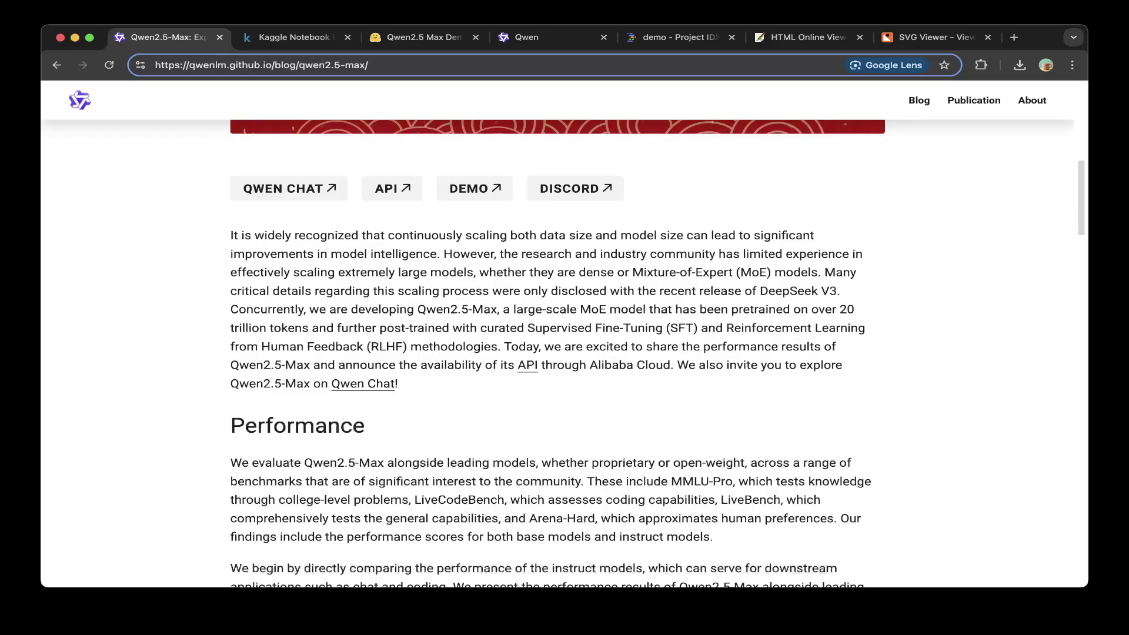
pyautogui.scroll(-5, 558, 353)
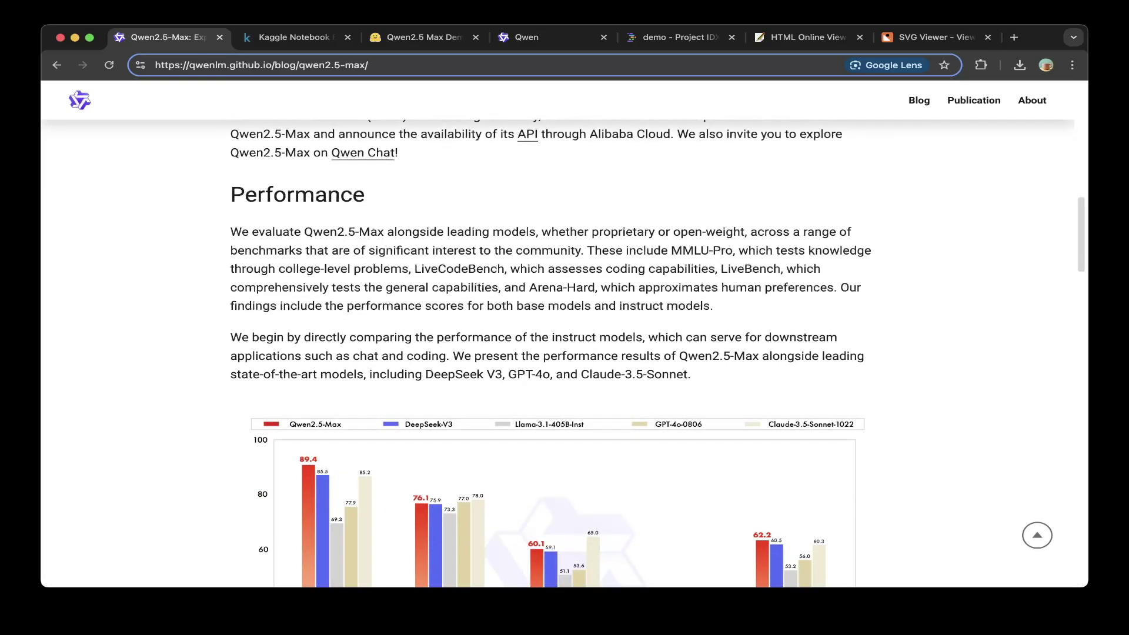
pyautogui.scroll(-5, 557, 353)
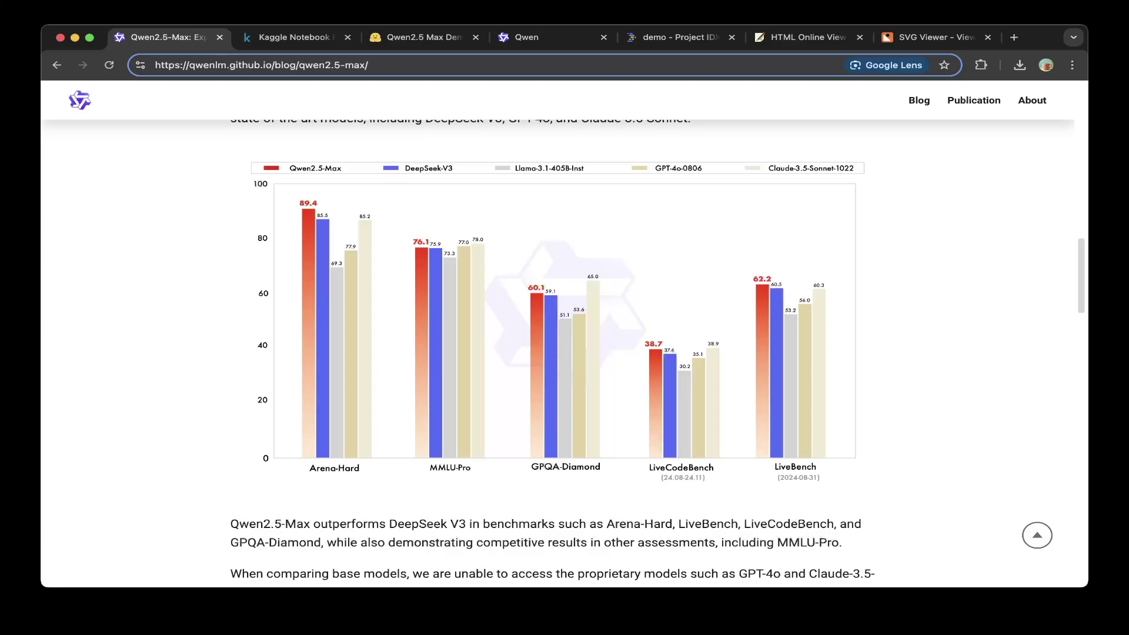
pyautogui.scroll(-1, 565, 353)
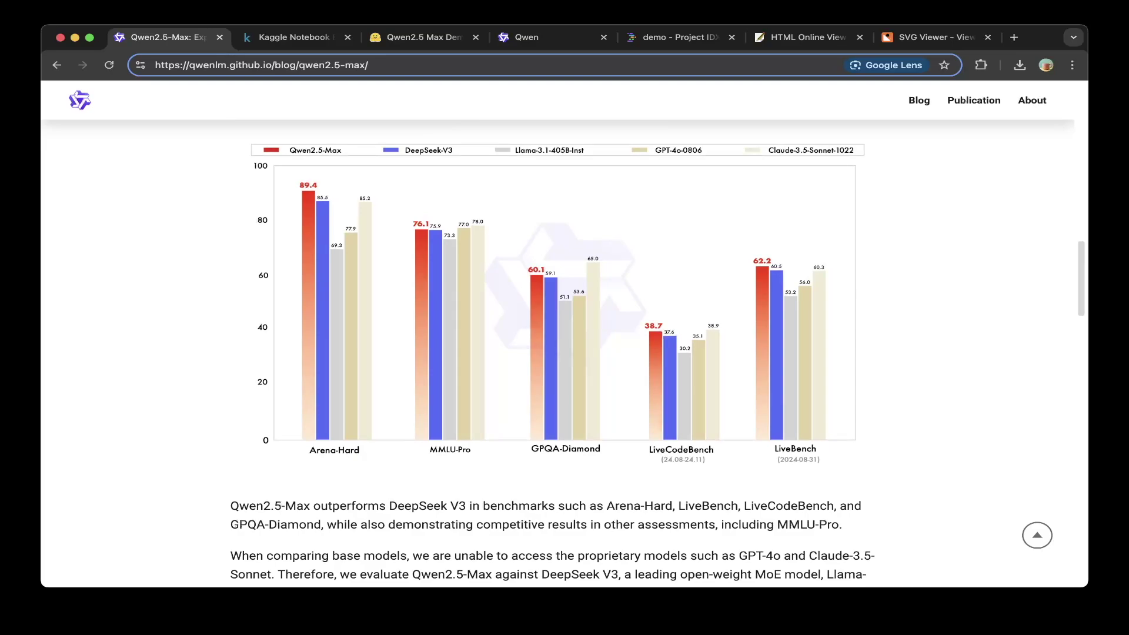
pyautogui.scroll(1, 553, 353)
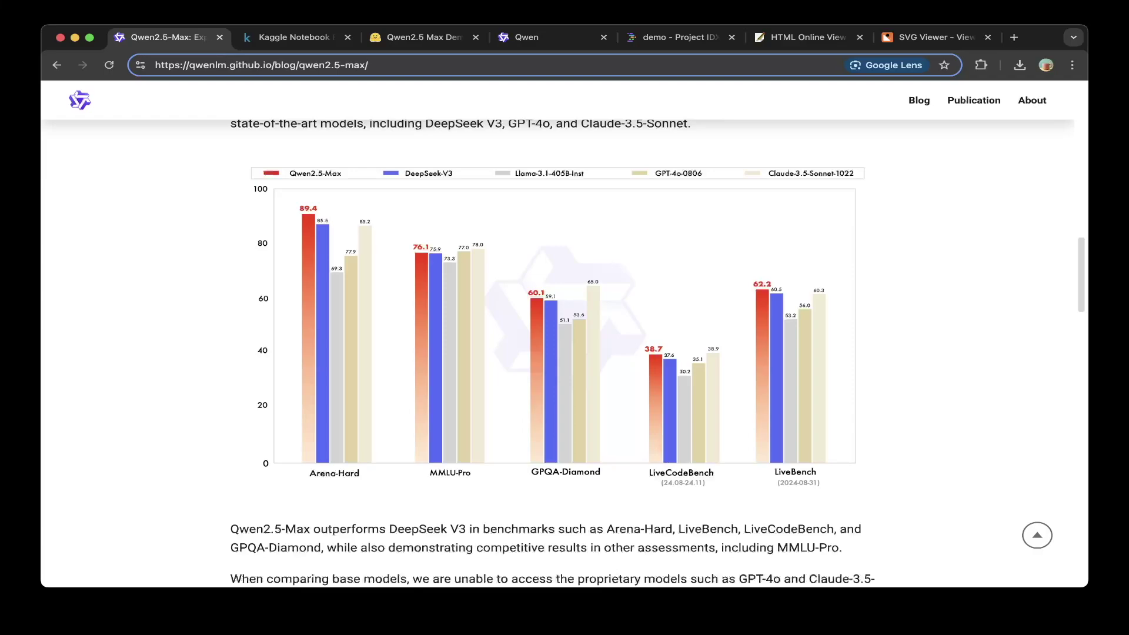
pyautogui.scroll(-5, 557, 352)
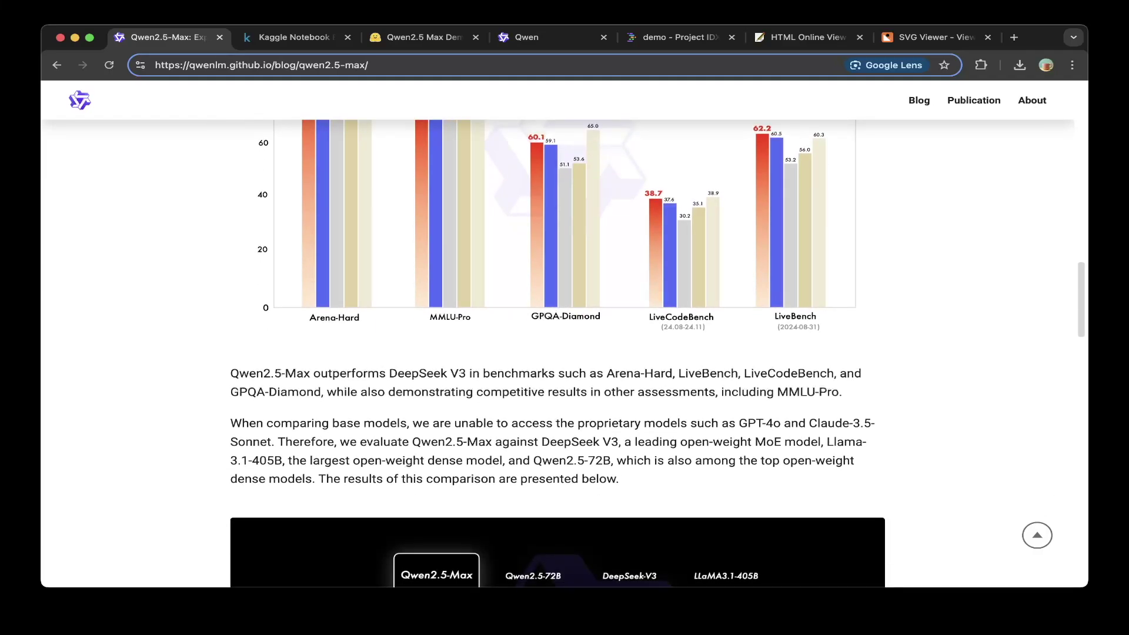
pyautogui.scroll(-15, 557, 353)
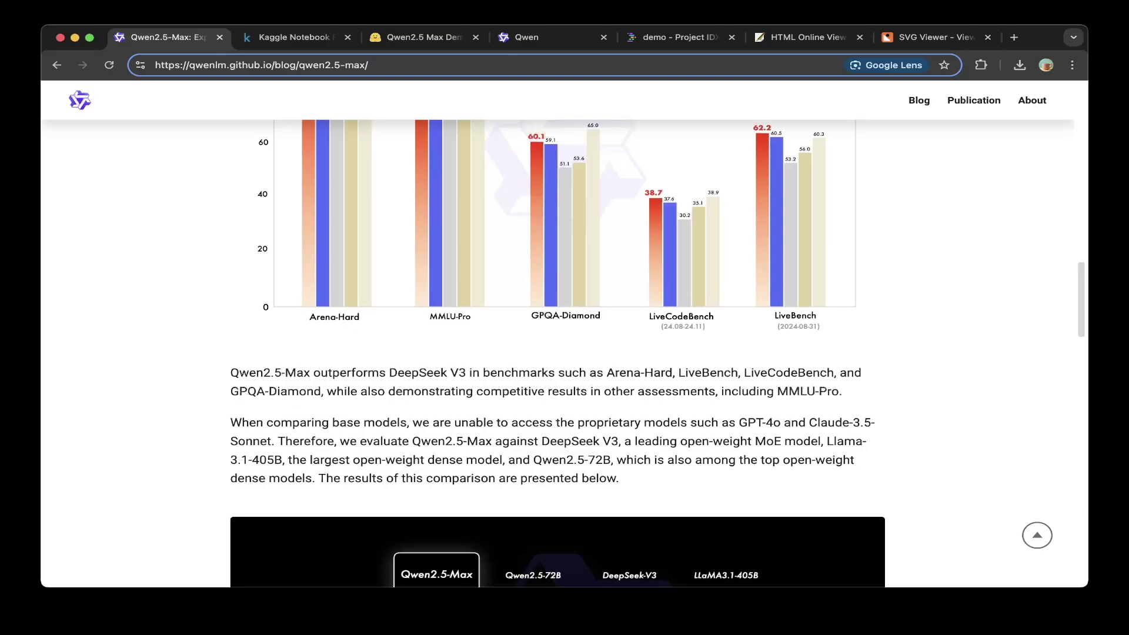
# Step: Review the blog post's section on using Qwen2.5-Max, including the chat demo video and the Python API example
pyautogui.scroll(-18, 558, 353)
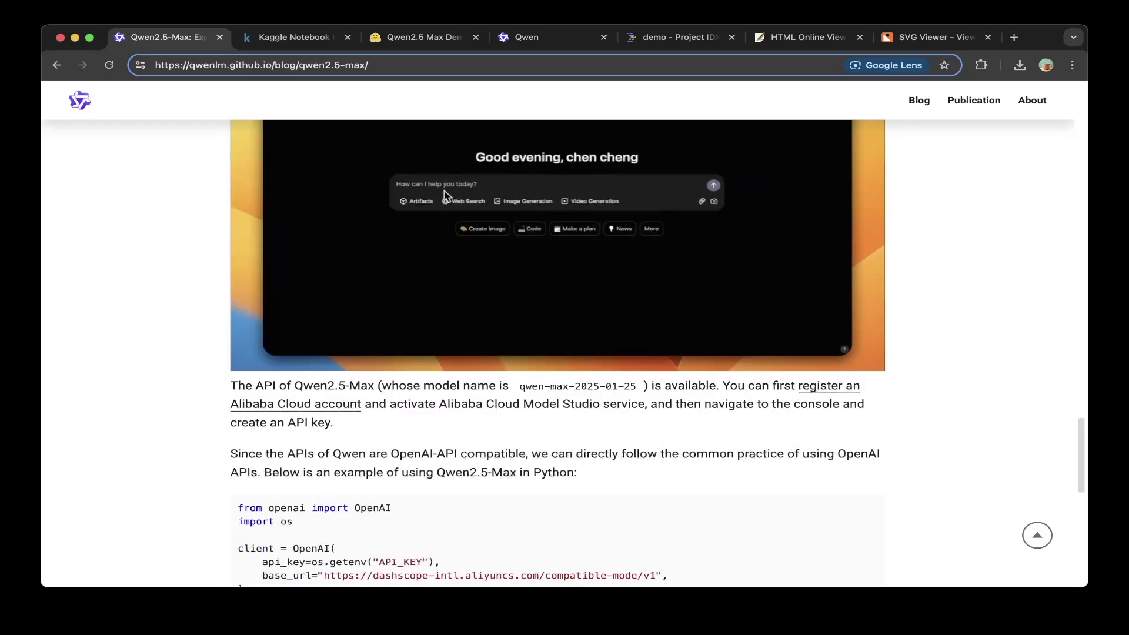
pyautogui.scroll(7, 558, 353)
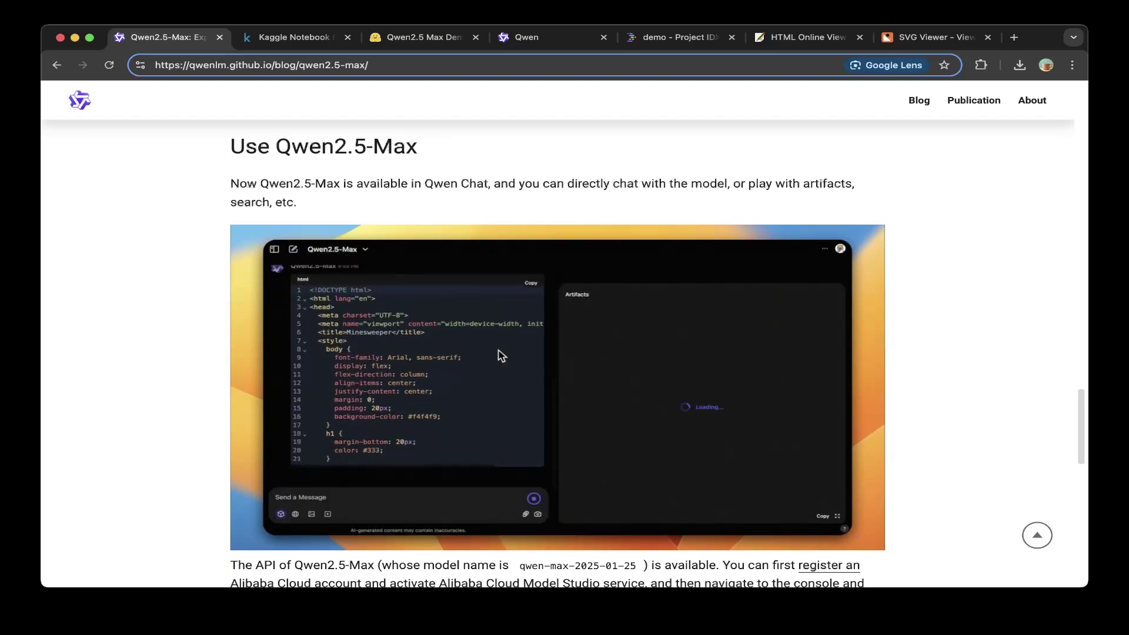
pyautogui.scroll(-6, 557, 353)
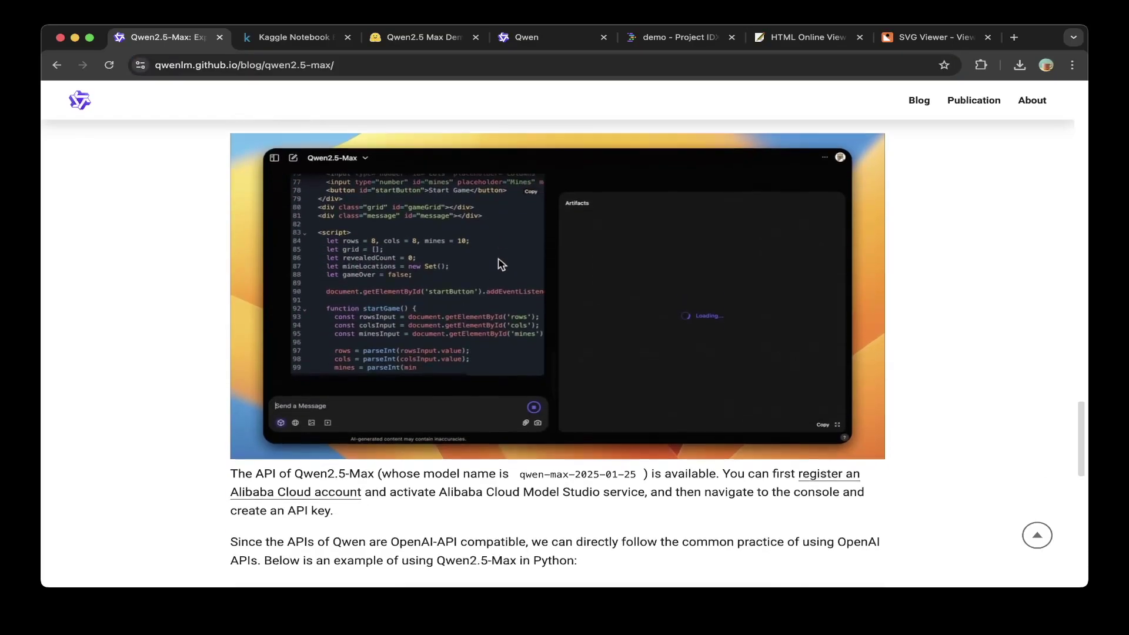
pyautogui.scroll(-6, 557, 353)
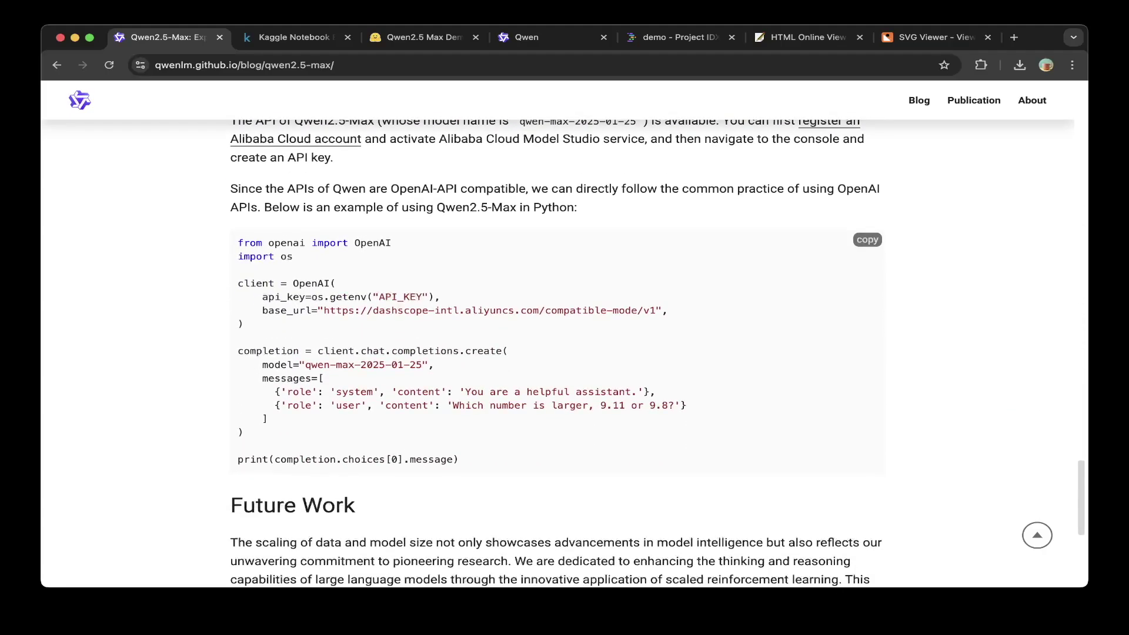
pyautogui.scroll(8, 557, 353)
pyautogui.scroll(15, 558, 353)
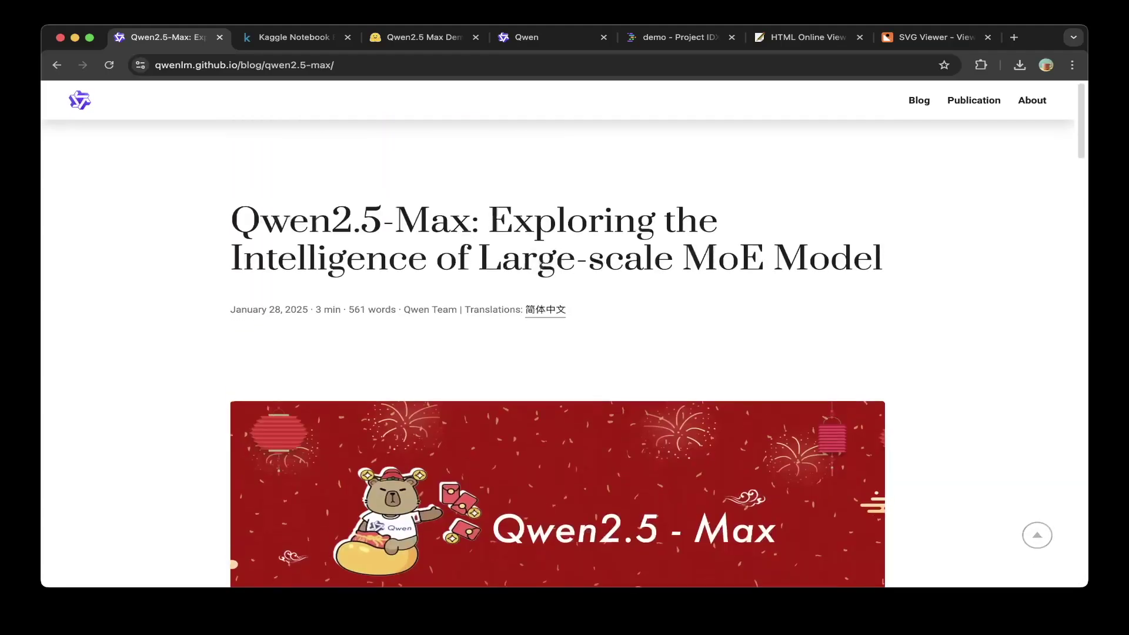
# Step: Look over the Hugging Face Qwen2.5-Max demo and Qwen Chat, and revisit the blog post's benchmark chart and demo video
pyautogui.click(428, 37)
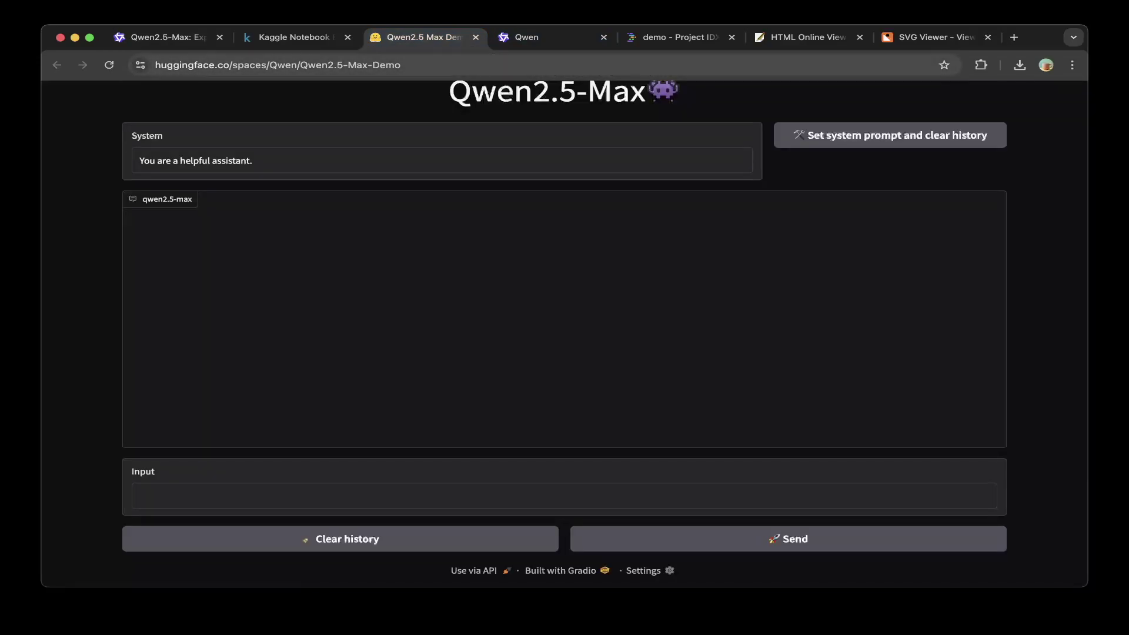
pyautogui.press('super+4')
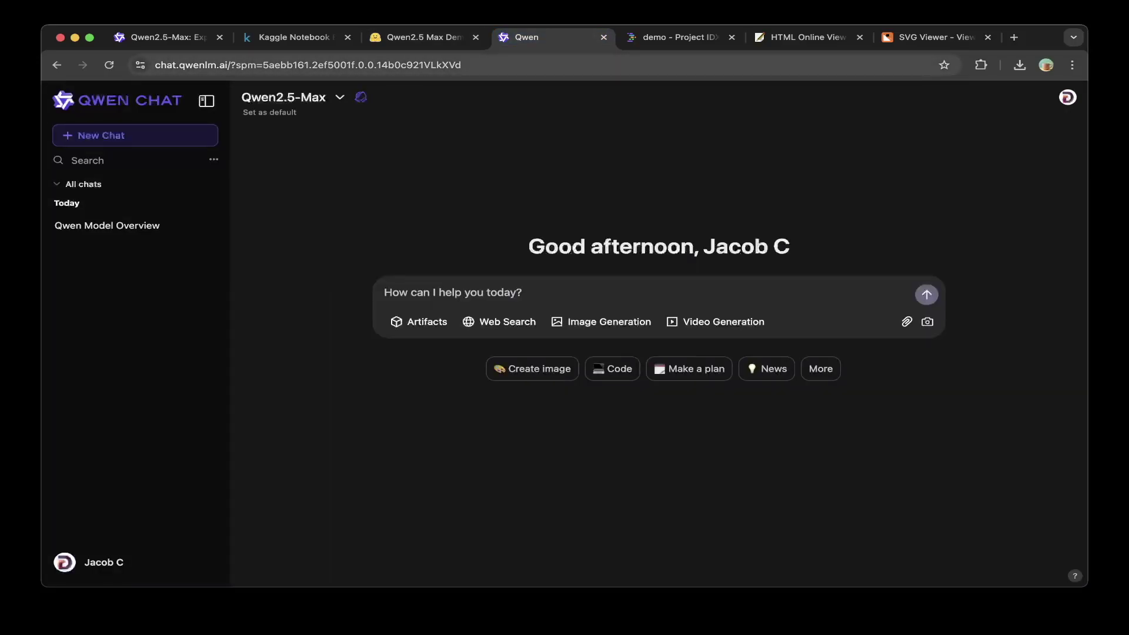
pyautogui.press('super+3')
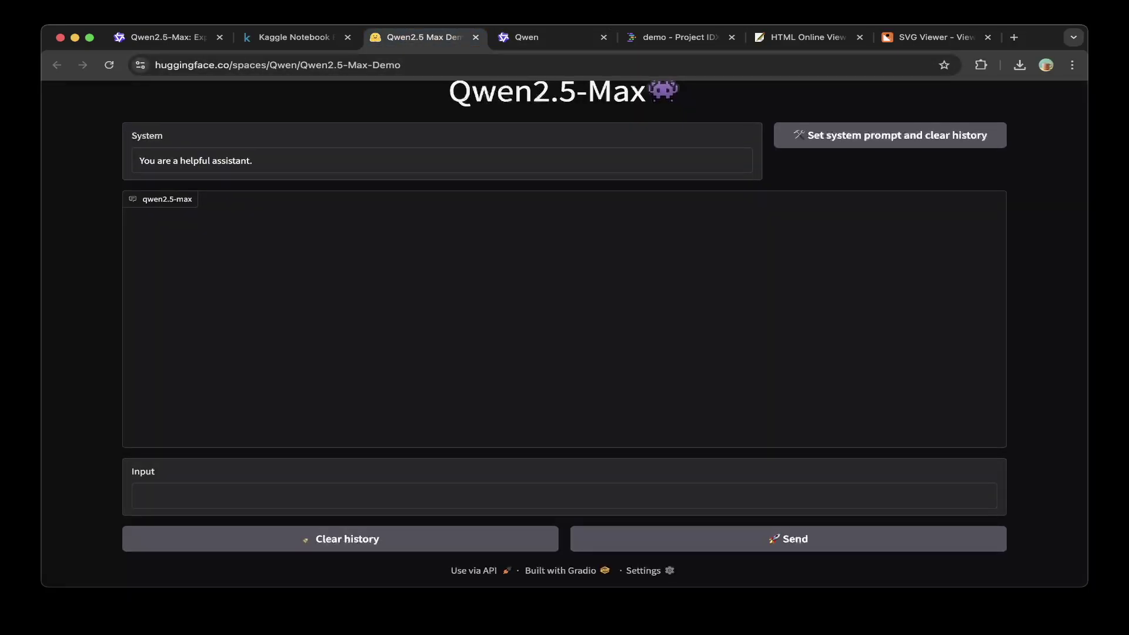
pyautogui.press('super+4')
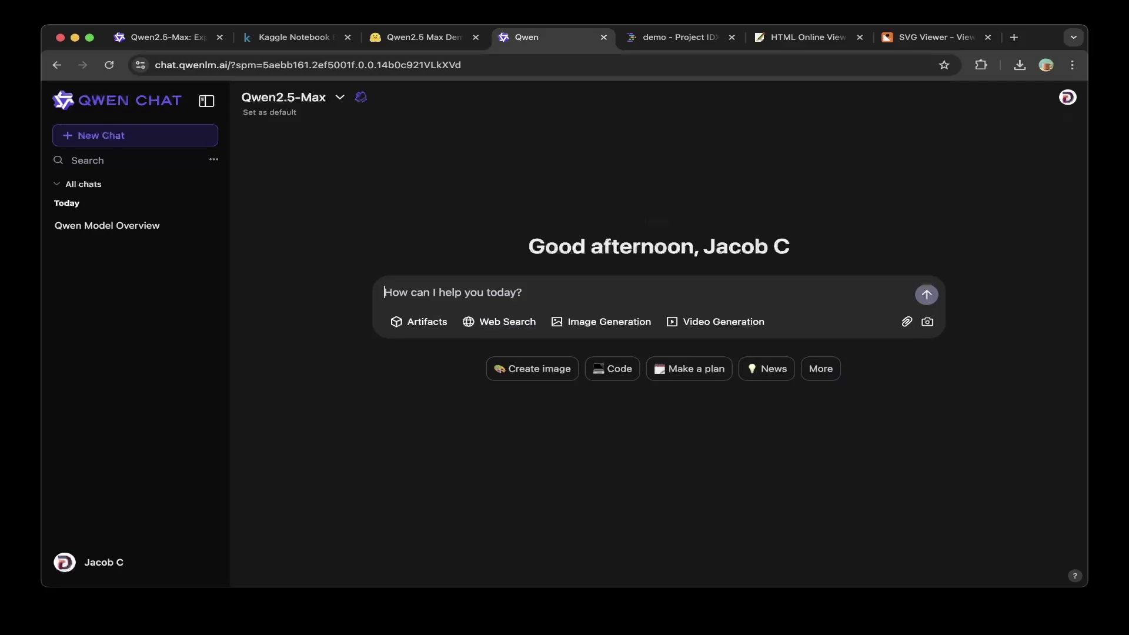
pyautogui.click(168, 38)
pyautogui.scroll(-20, 557, 353)
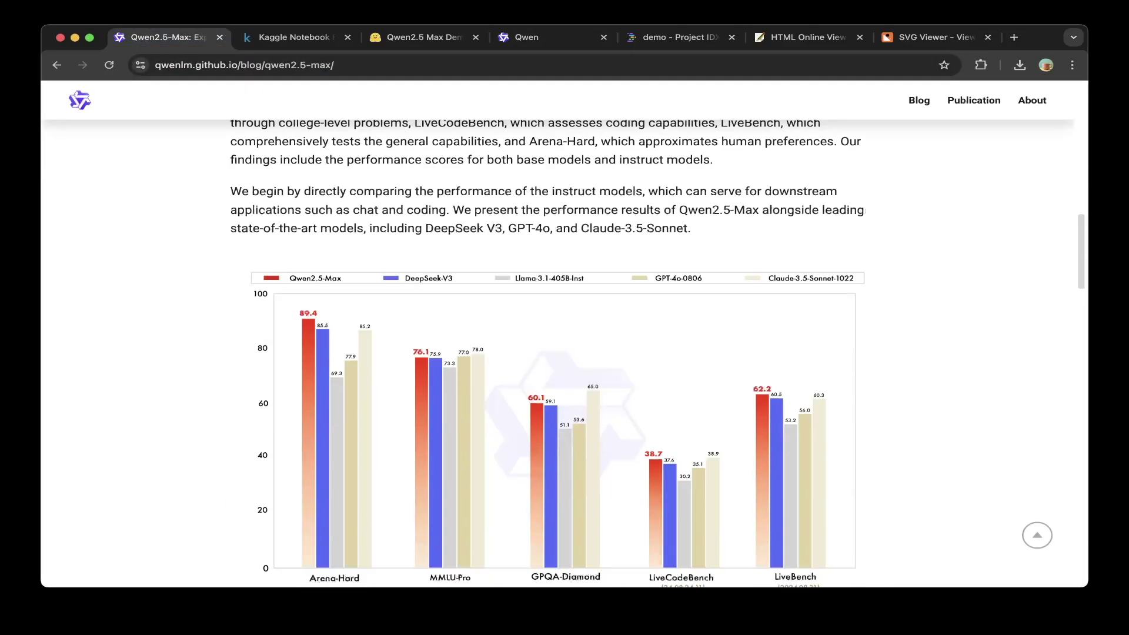
pyautogui.scroll(10, 557, 353)
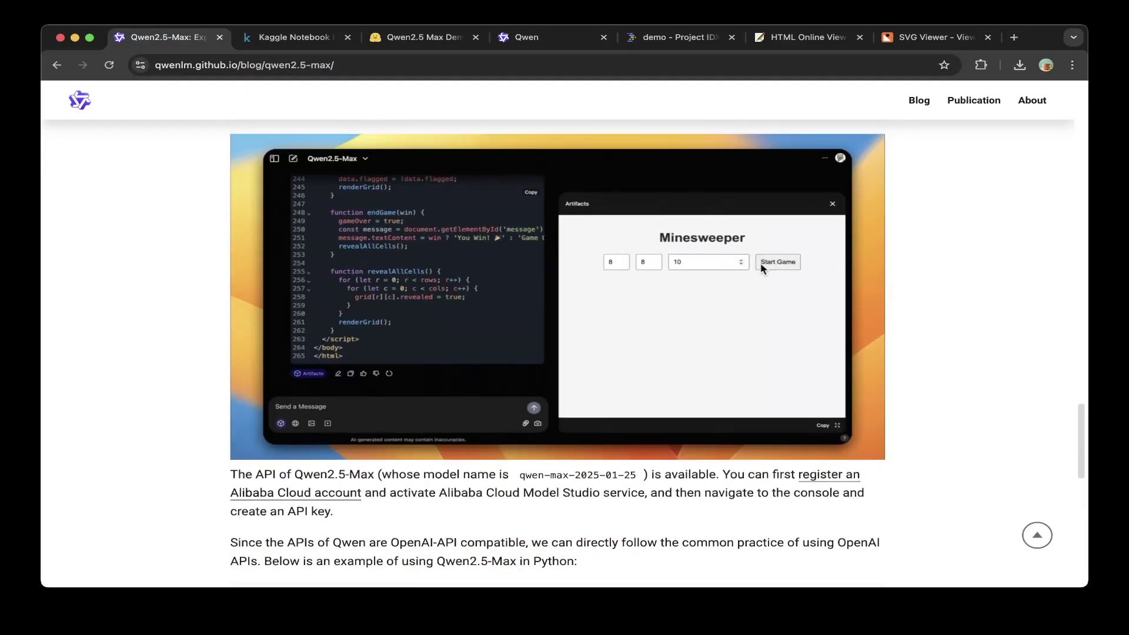
pyautogui.press('super+4')
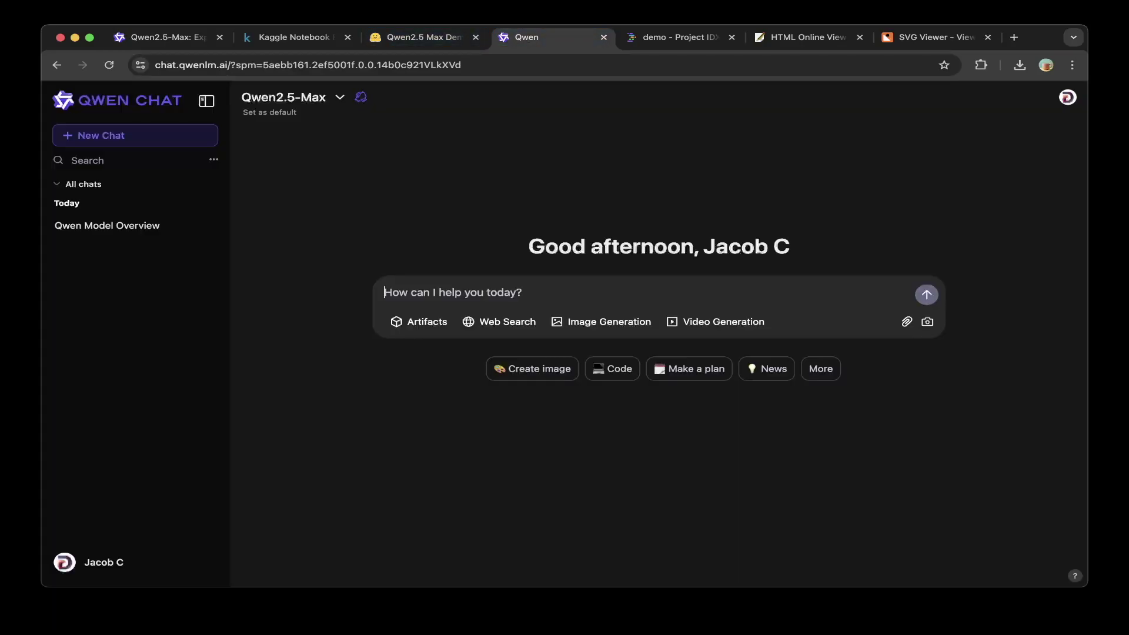
# Step: Copy prompt 1, about a Python function summing the even numbers in a list, from the prompts_demo5 Kaggle notebook
pyautogui.press('super+2')
pyautogui.scroll(-1, 582, 353)
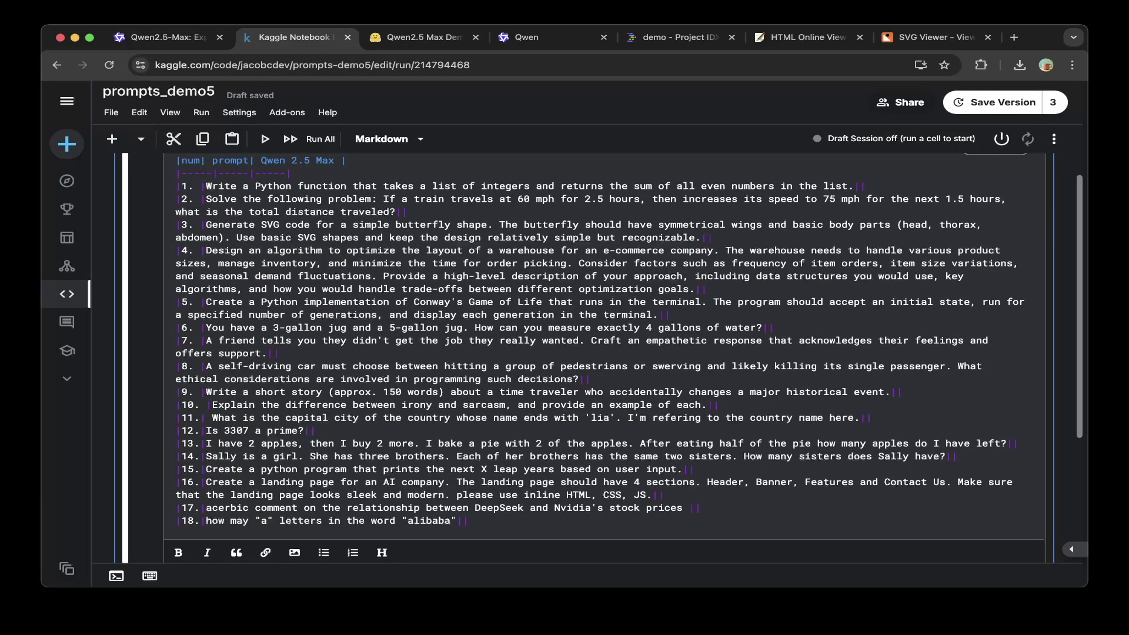
pyautogui.moveTo(176, 508); pyautogui.dragTo(456, 521)
pyautogui.click(457, 521)
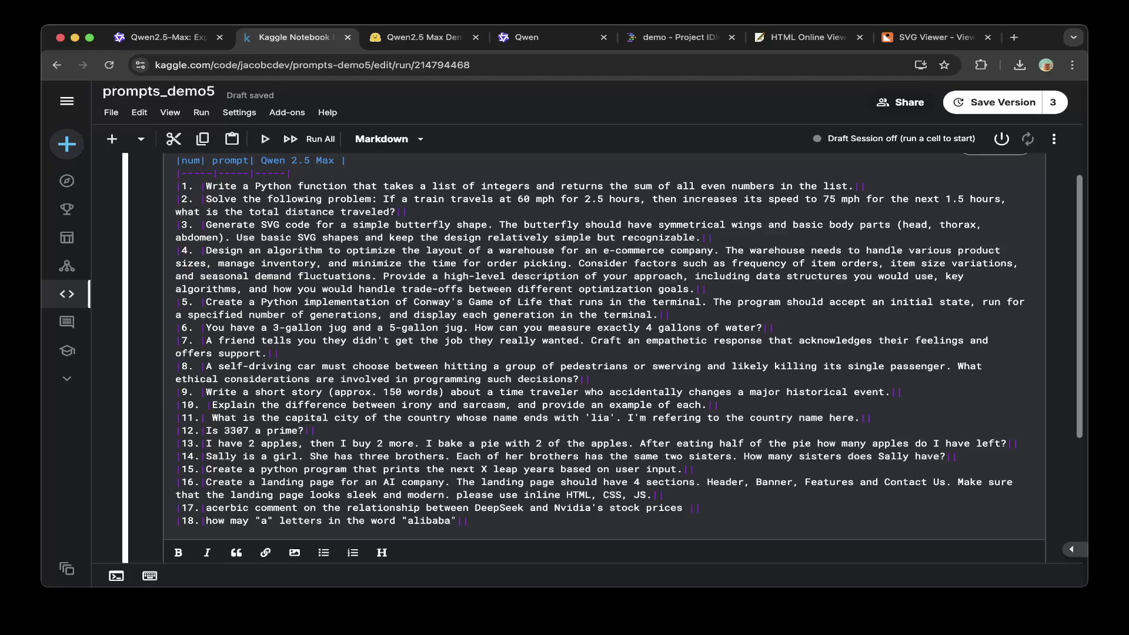
pyautogui.moveTo(206, 186); pyautogui.dragTo(854, 186)
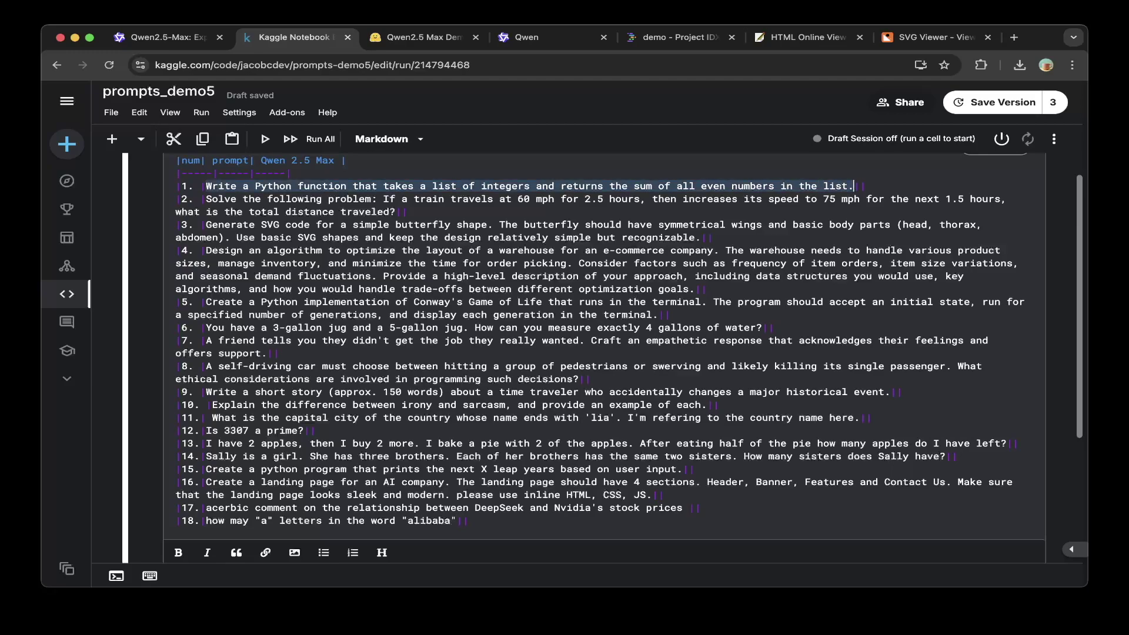
pyautogui.press('super+c')
# Step: Submit the copied even-numbers prompt to Qwen2.5-Max in Qwen Chat
pyautogui.click(547, 37)
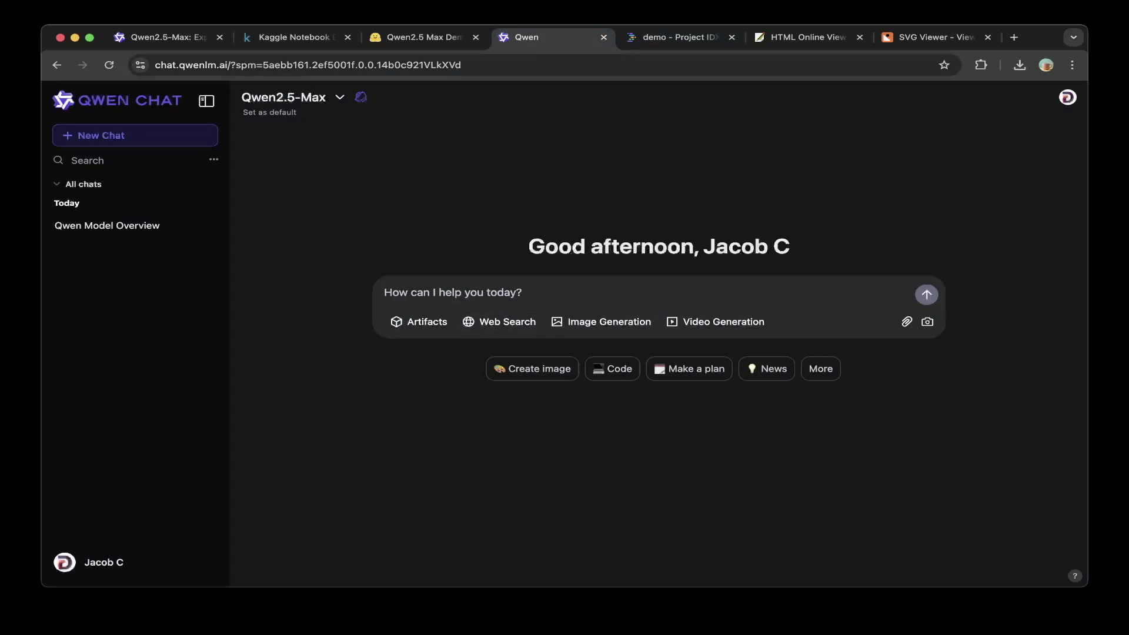
pyautogui.press('super+v')
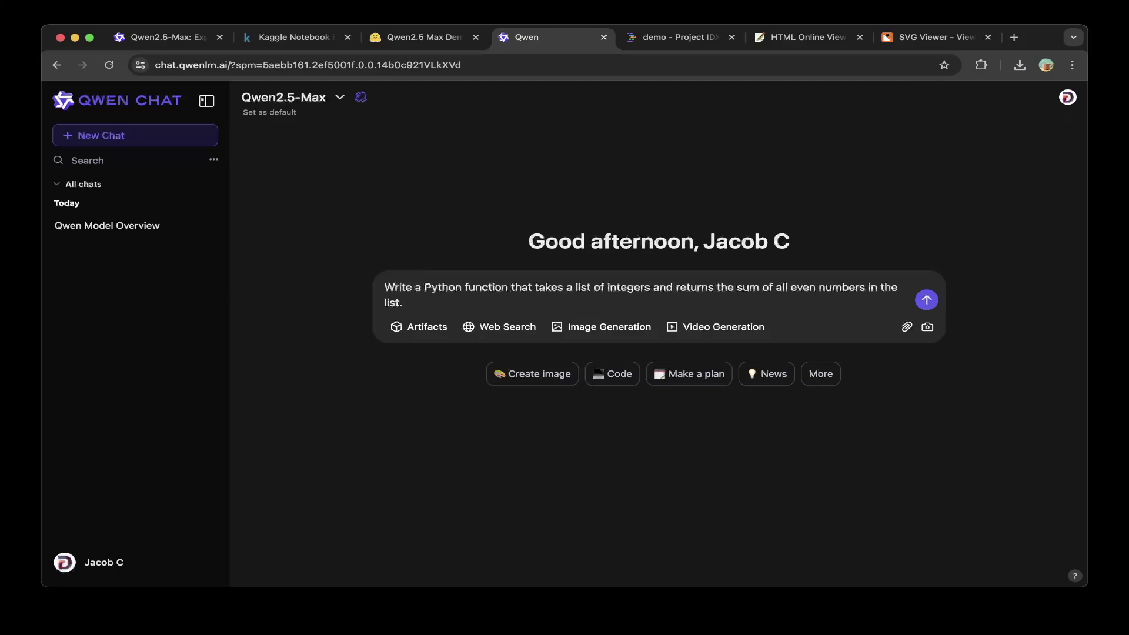
pyautogui.press('Return')
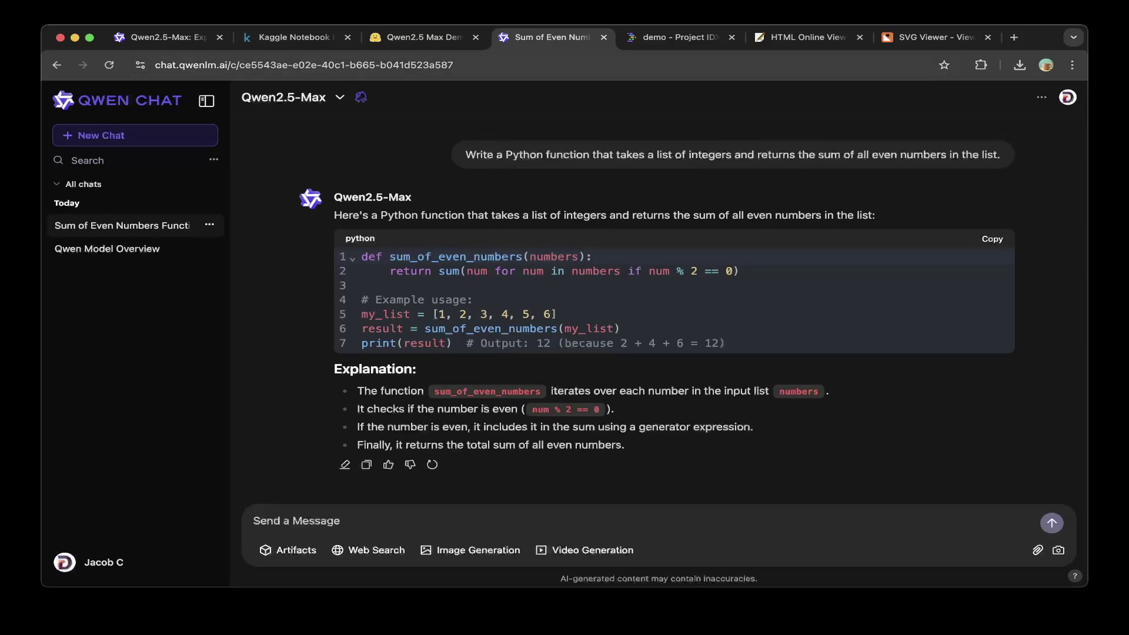
# Step: Switch to the Project IDX demo workspace, open test1.py from the test_qwen folder, and run it
pyautogui.click(680, 38)
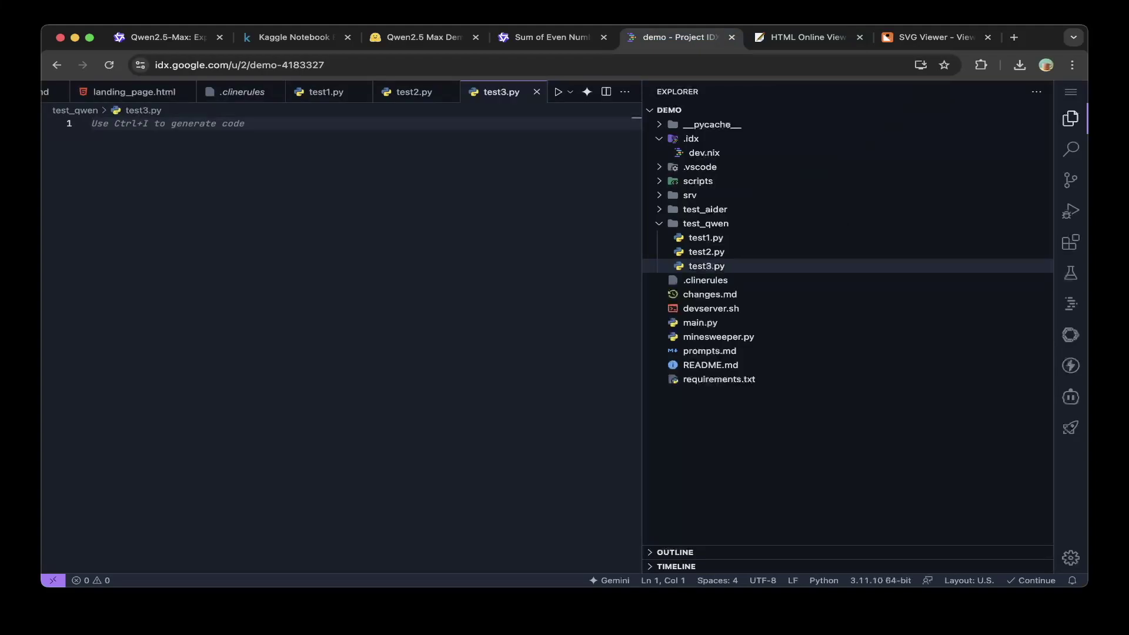
pyautogui.click(706, 237)
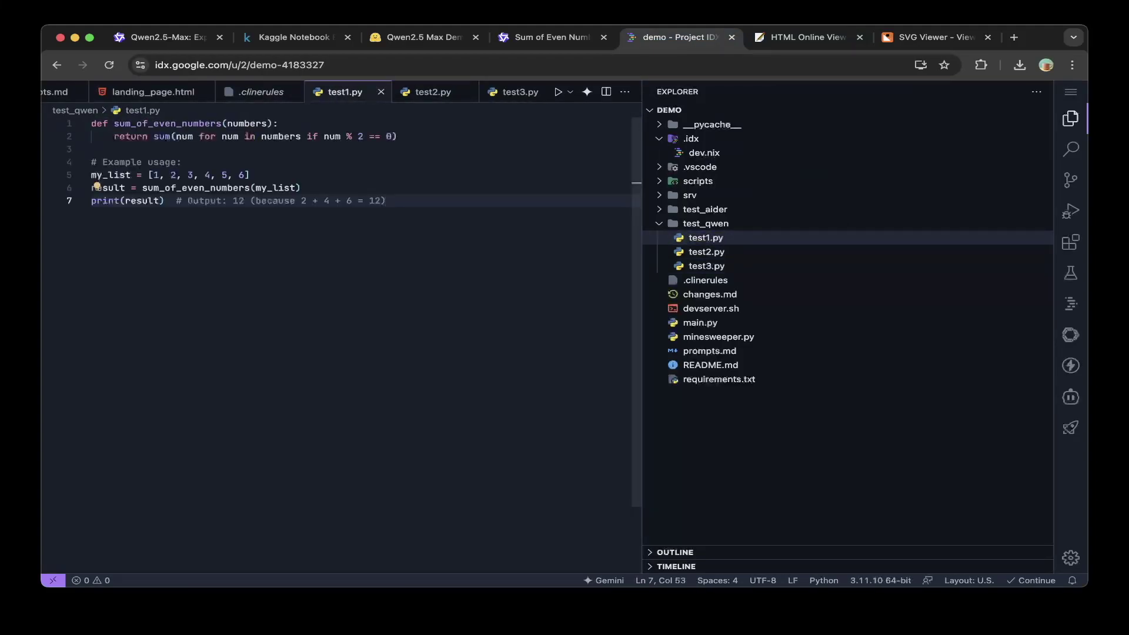
pyautogui.click(557, 91)
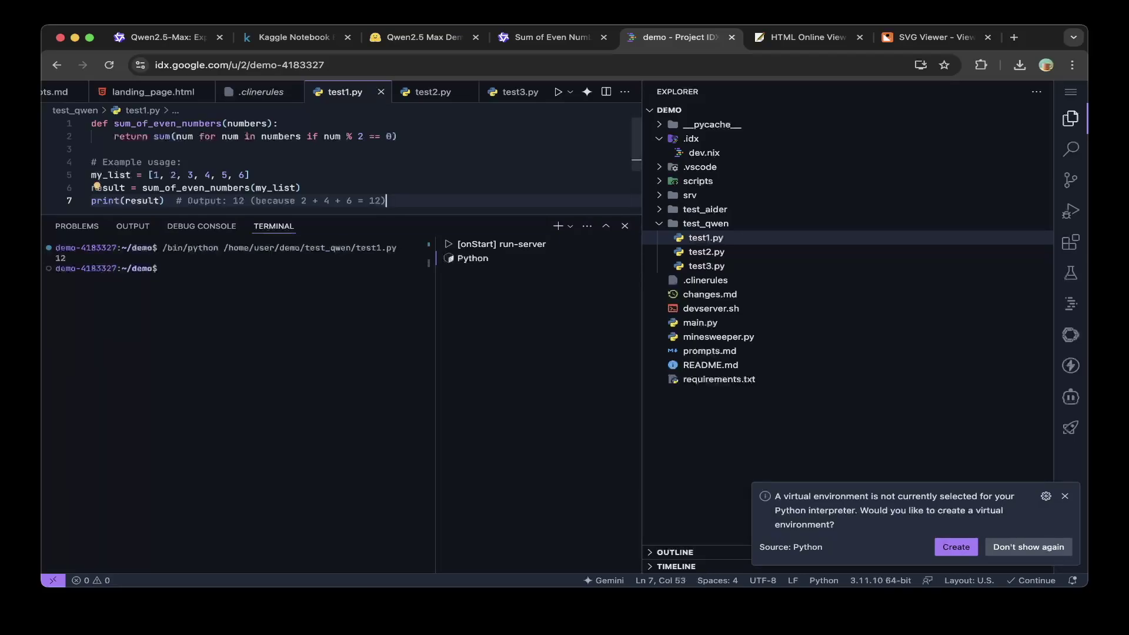
pyautogui.scroll(-1, 341, 161)
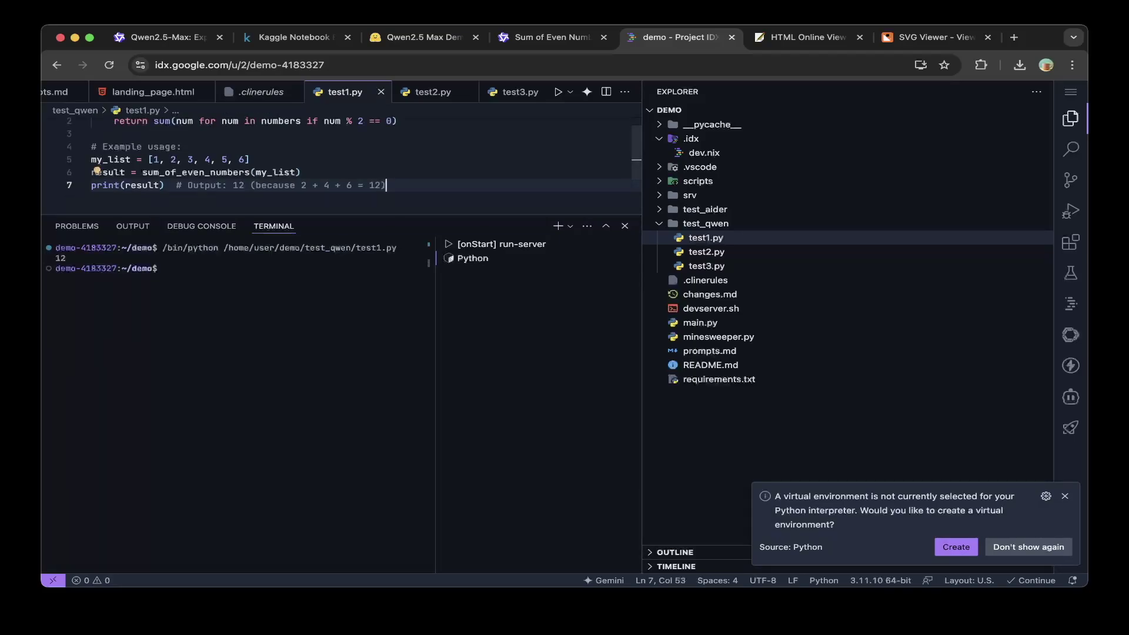
# Step: Mark prompt 1 with V in the Qwen 2.5 Max column of the Kaggle notebook's prompt table
pyautogui.press('super+2')
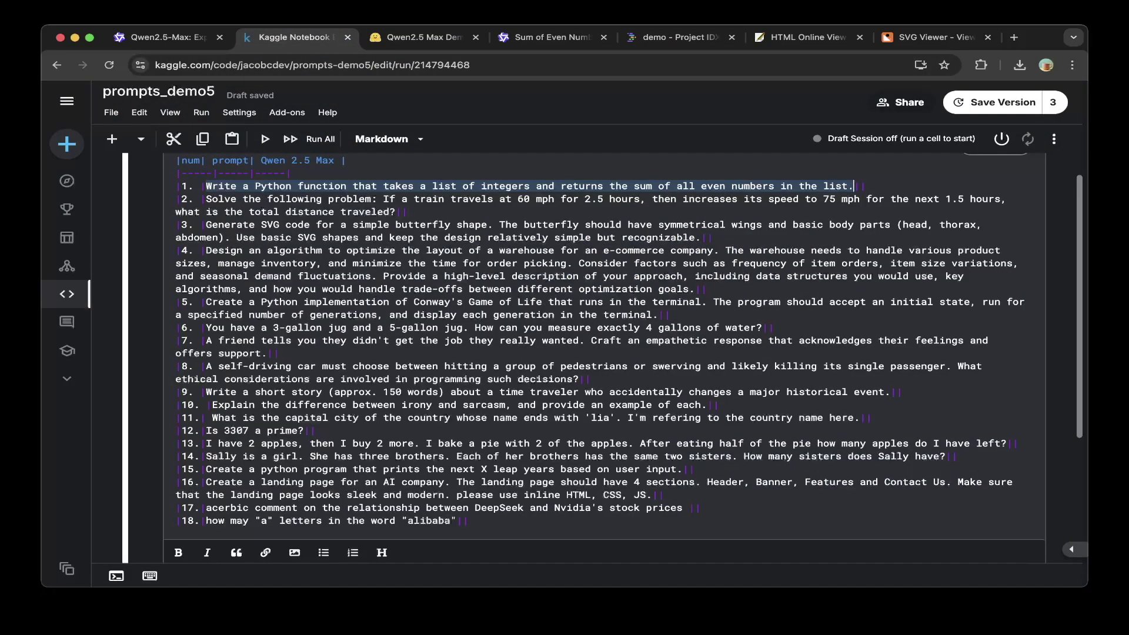
pyautogui.click(866, 186)
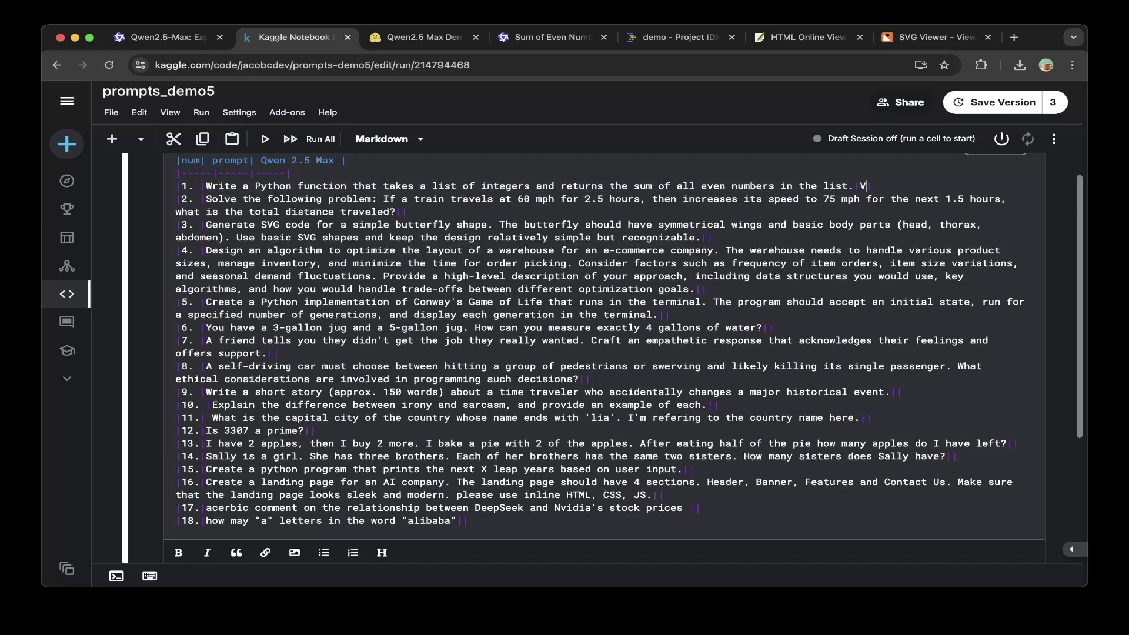
# Step: Submit prompt 2, about the train's total distance, to Qwen2.5-Max, and mark it with V in the Kaggle prompt table
pyautogui.moveTo(206, 198); pyautogui.dragTo(372, 212)
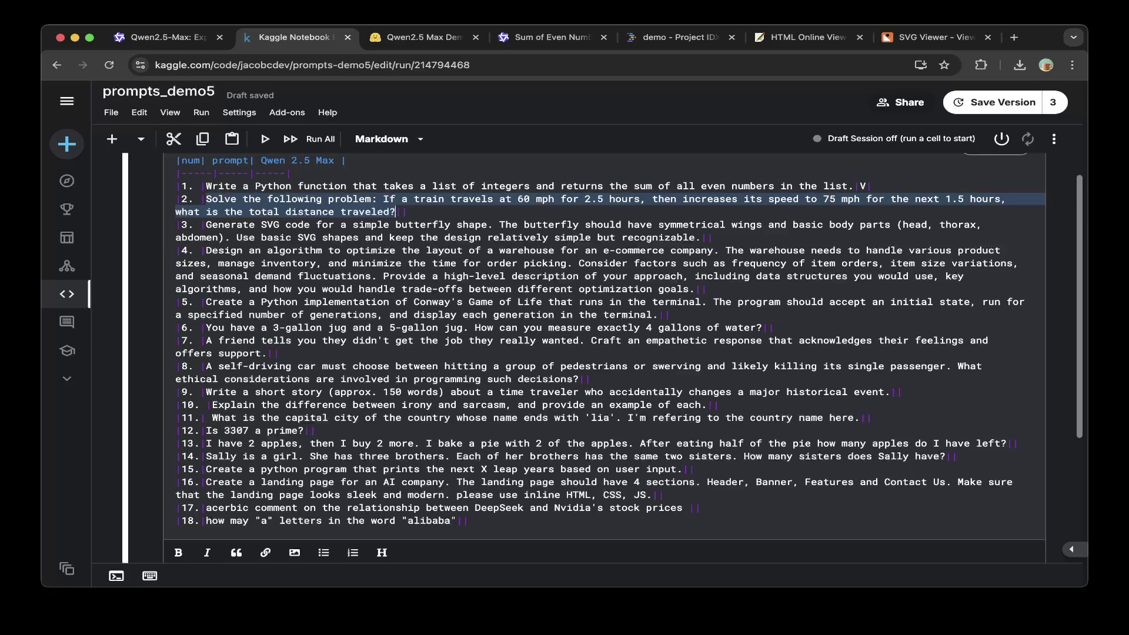
pyautogui.click(565, 37)
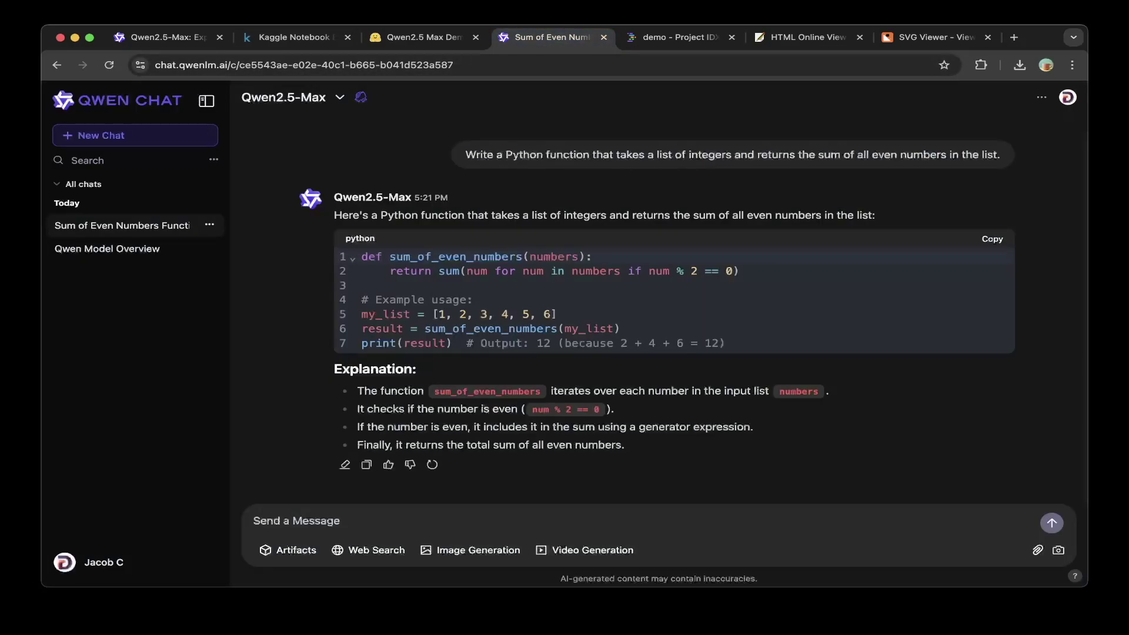
pyautogui.press('super+v')
pyautogui.press('Return')
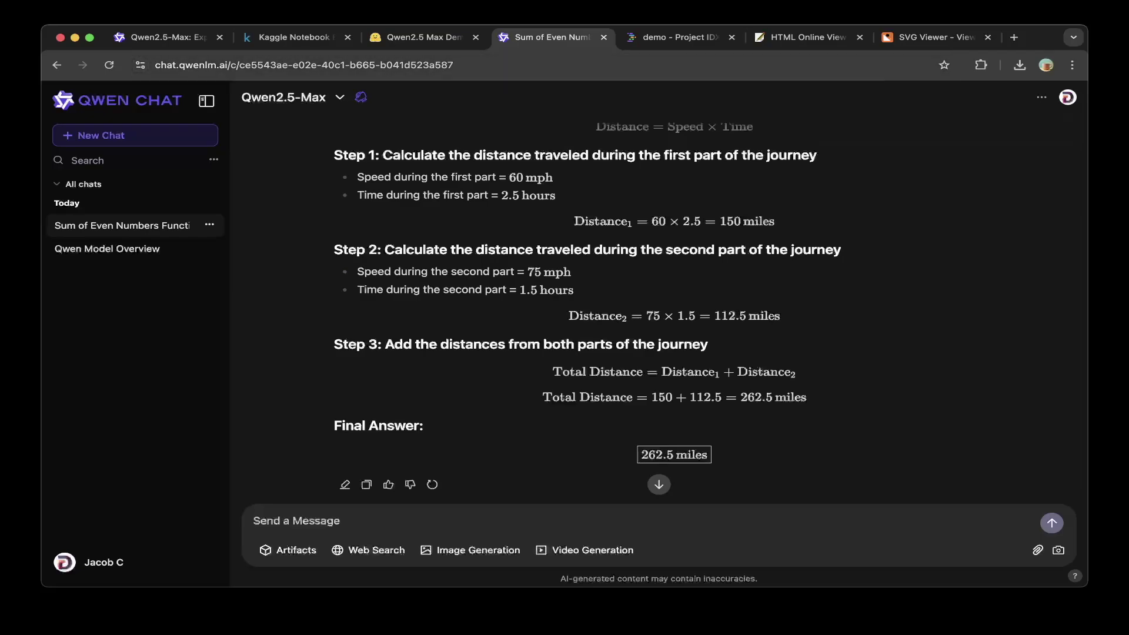
pyautogui.click(292, 38)
pyautogui.click(403, 211)
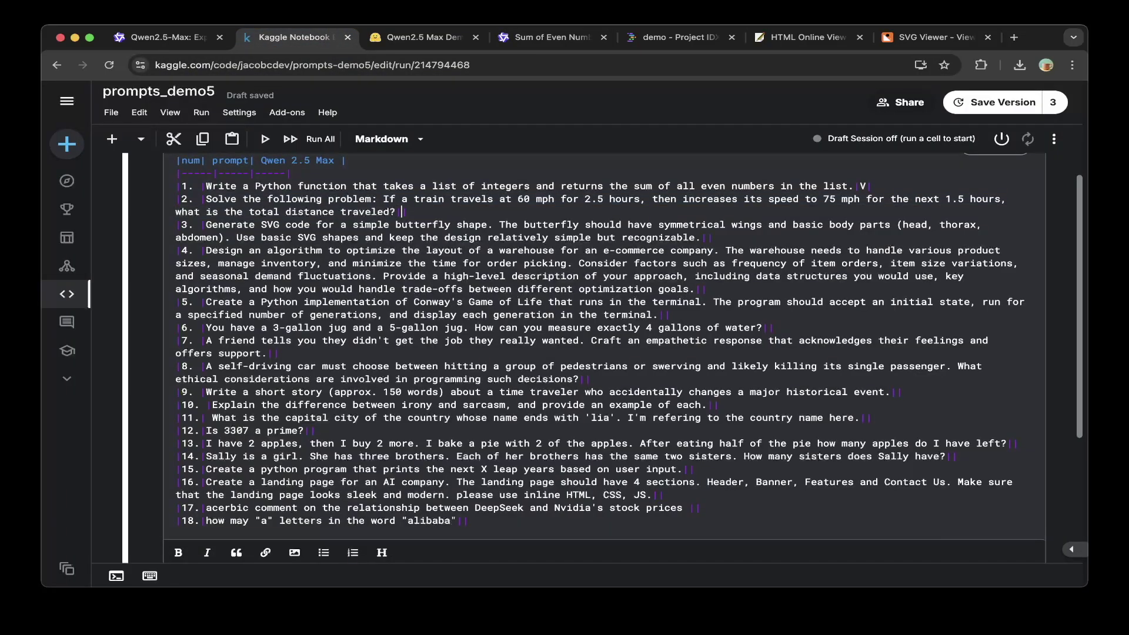
# Step: Copy prompt 3, about SVG code for a simple butterfly, from the Kaggle notebook and submit it to Qwen2.5-Max
pyautogui.moveTo(206, 225); pyautogui.dragTo(597, 238)
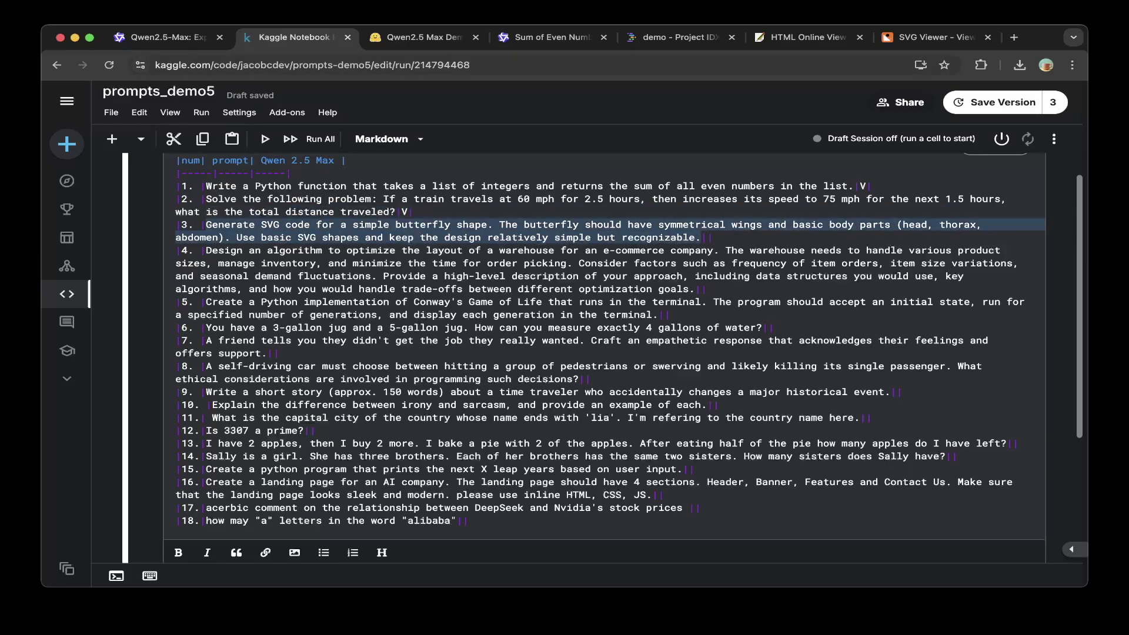
pyautogui.click(553, 38)
pyautogui.press('super+v')
pyautogui.press('Return')
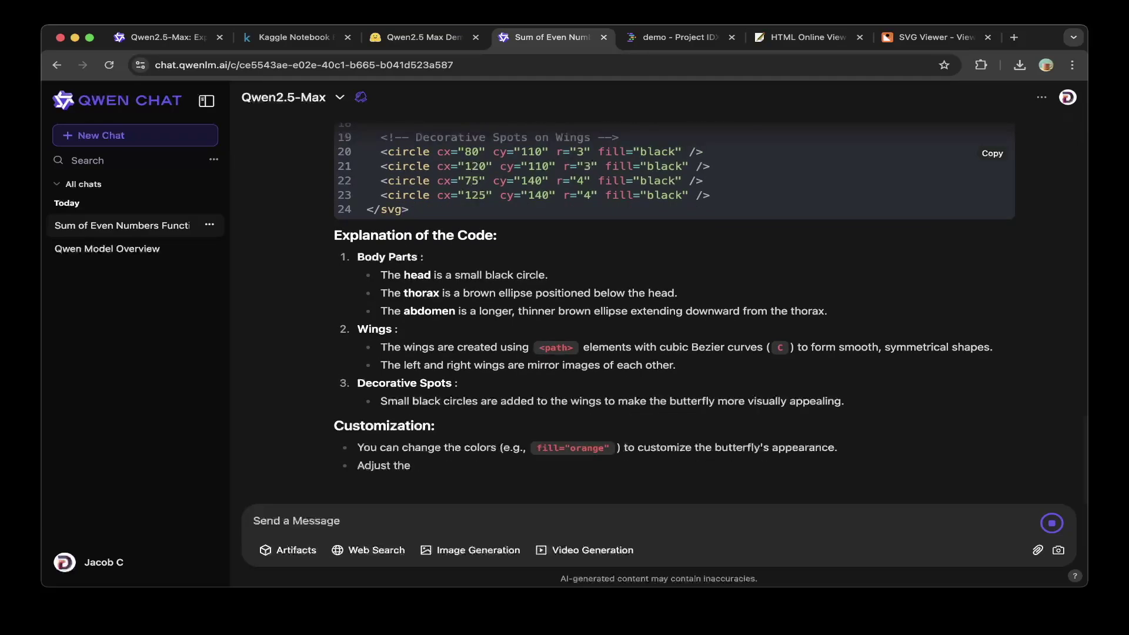
# Step: Render the generated butterfly code in SVG Viewer, and mark prompt 3 with V in the Kaggle notebook
pyautogui.scroll(6, 674, 311)
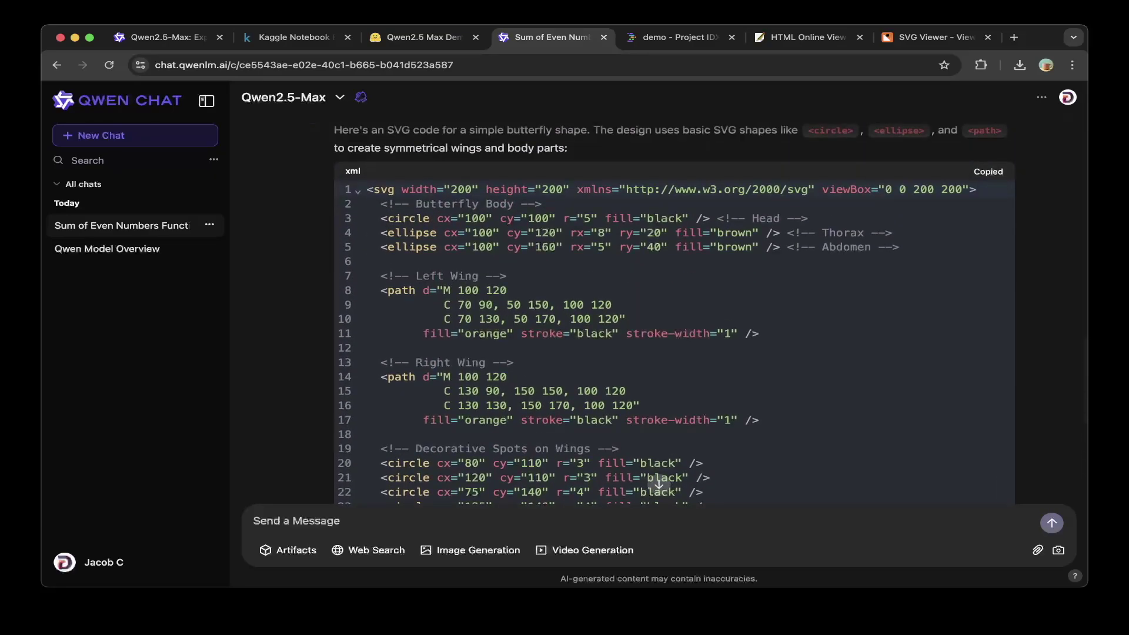
pyautogui.click(935, 37)
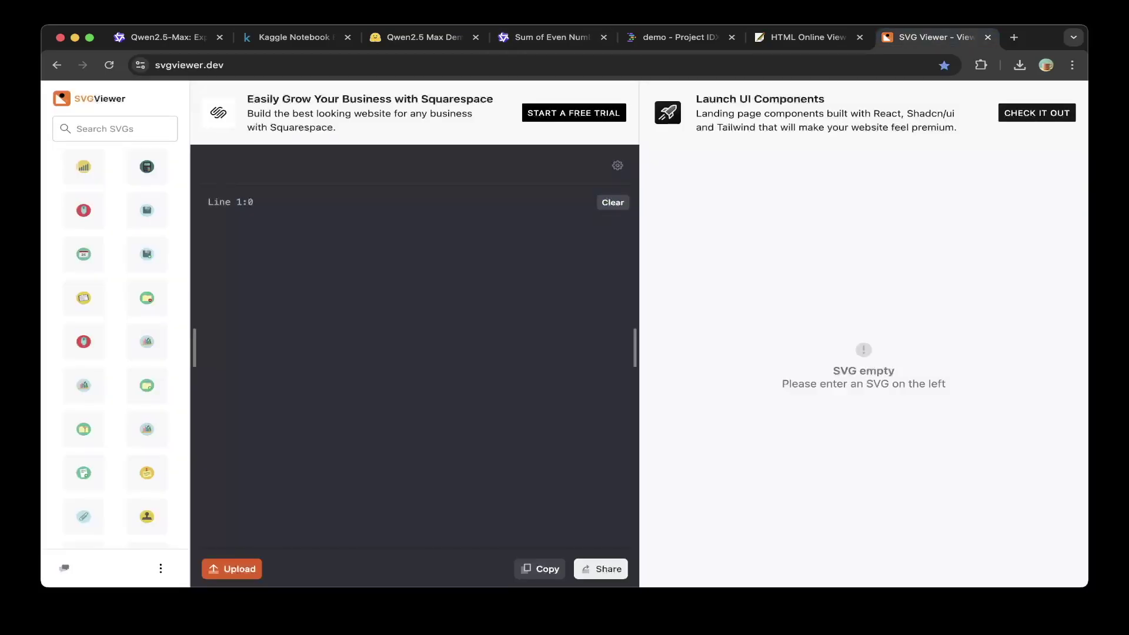
pyautogui.press('super+v')
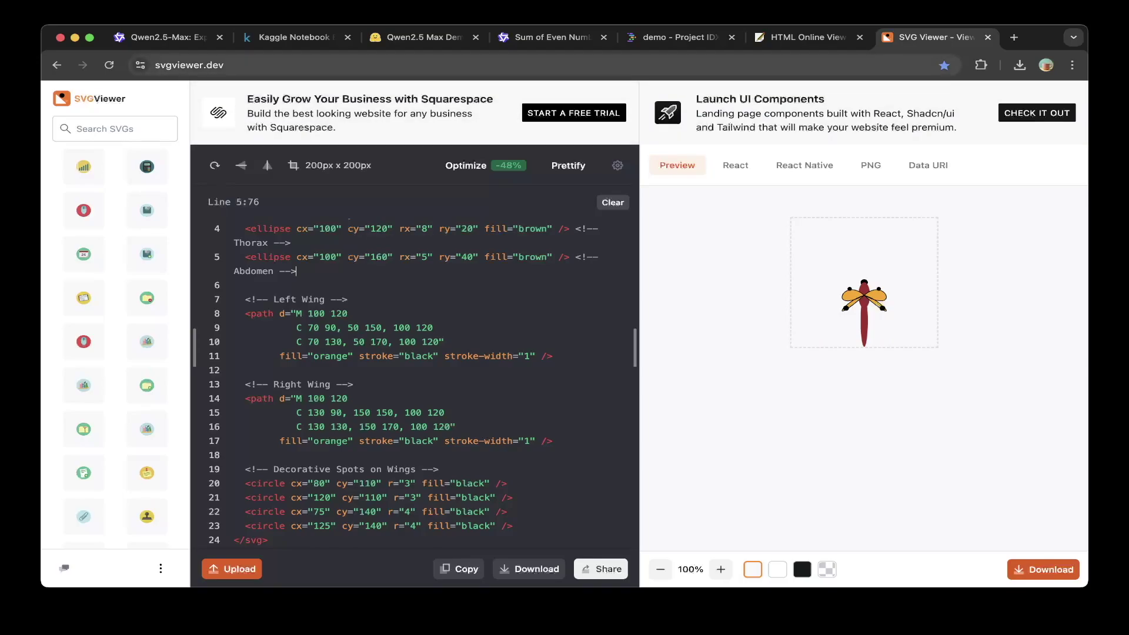
pyautogui.click(294, 37)
pyautogui.click(713, 238)
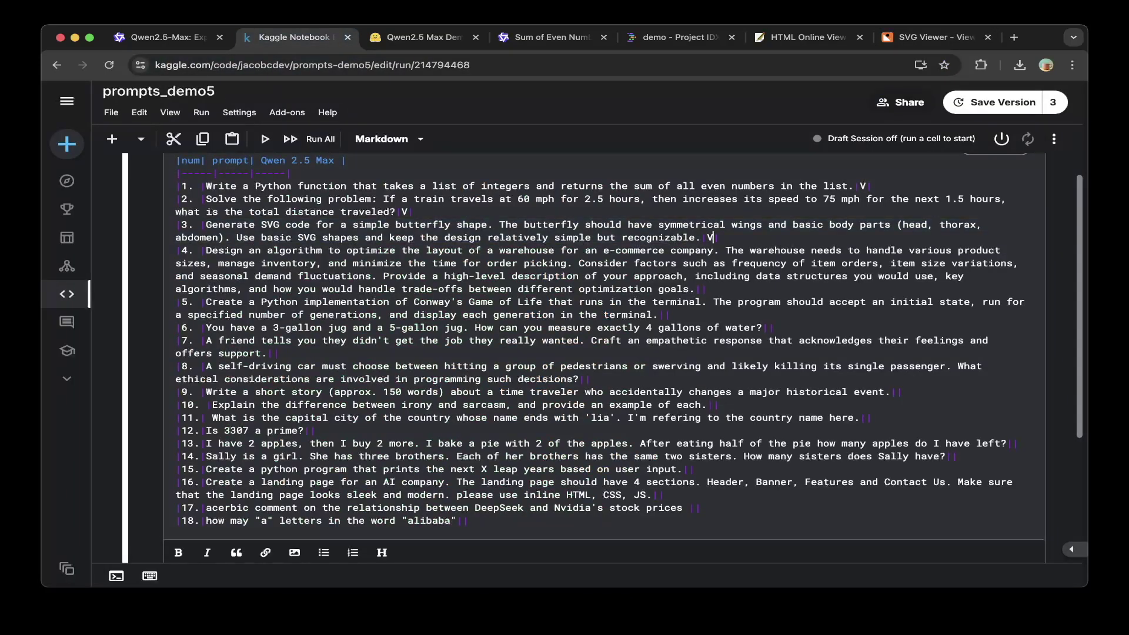
# Step: Copy prompt 4, about optimizing an e-commerce warehouse layout, from the notebook and submit it in Qwen Chat
pyautogui.moveTo(206, 250); pyautogui.dragTo(690, 289)
pyautogui.press('super+c')
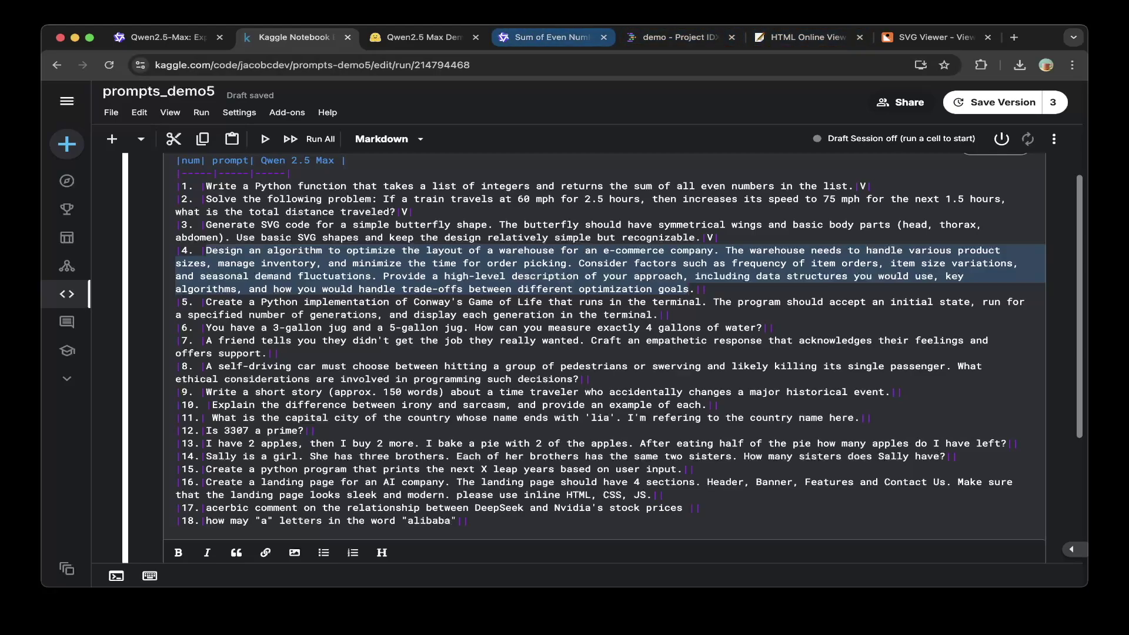
pyautogui.click(549, 37)
pyautogui.press('super+v')
pyautogui.press('Return')
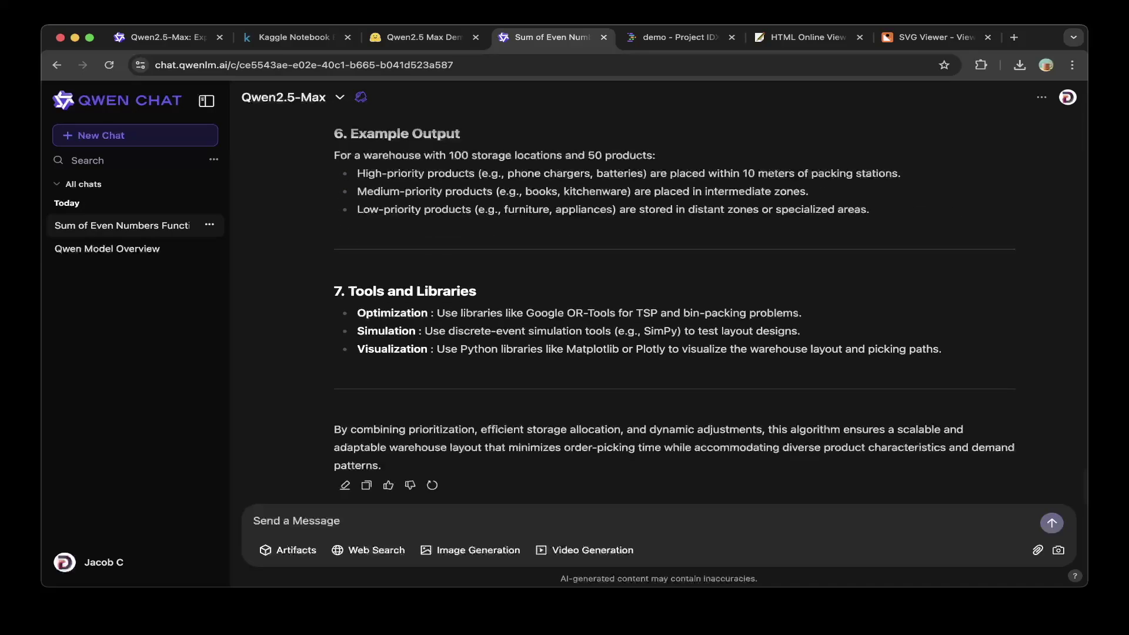
# Step: Review the warehouse layout answer, and mark prompt 4 with V in the Kaggle notebook's prompt table
pyautogui.scroll(15, 673, 312)
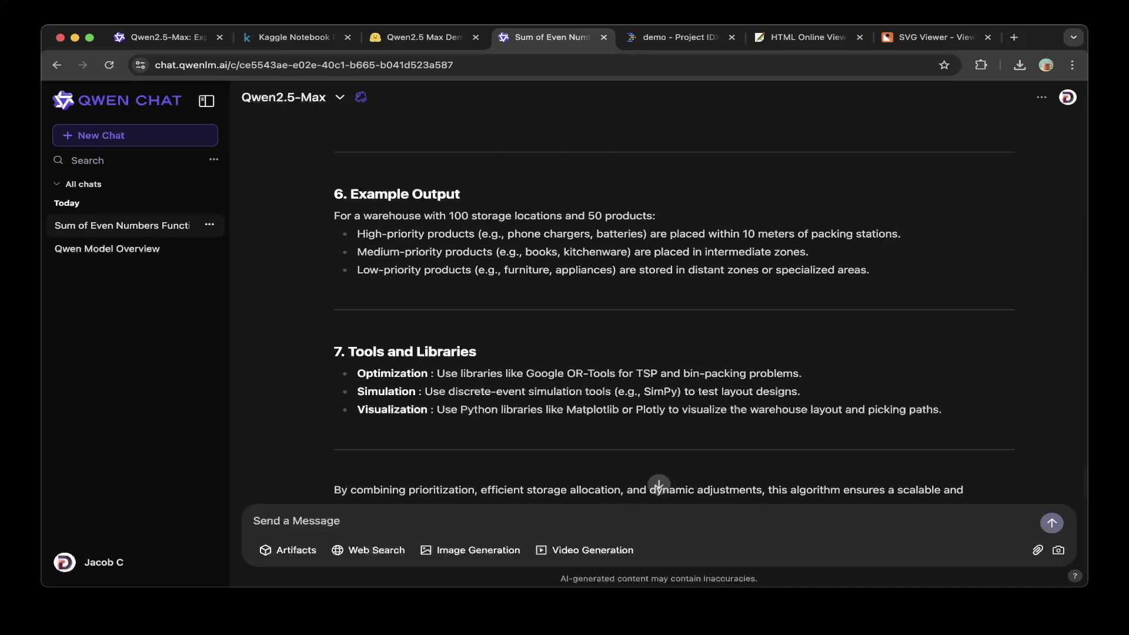
pyautogui.scroll(6, 674, 312)
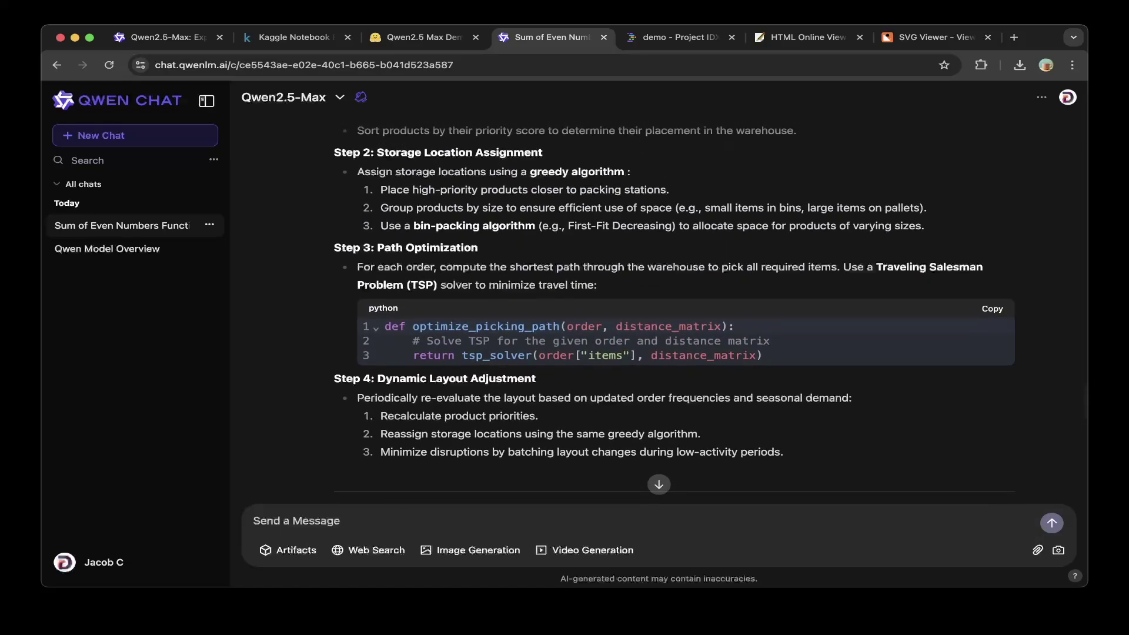
pyautogui.click(294, 38)
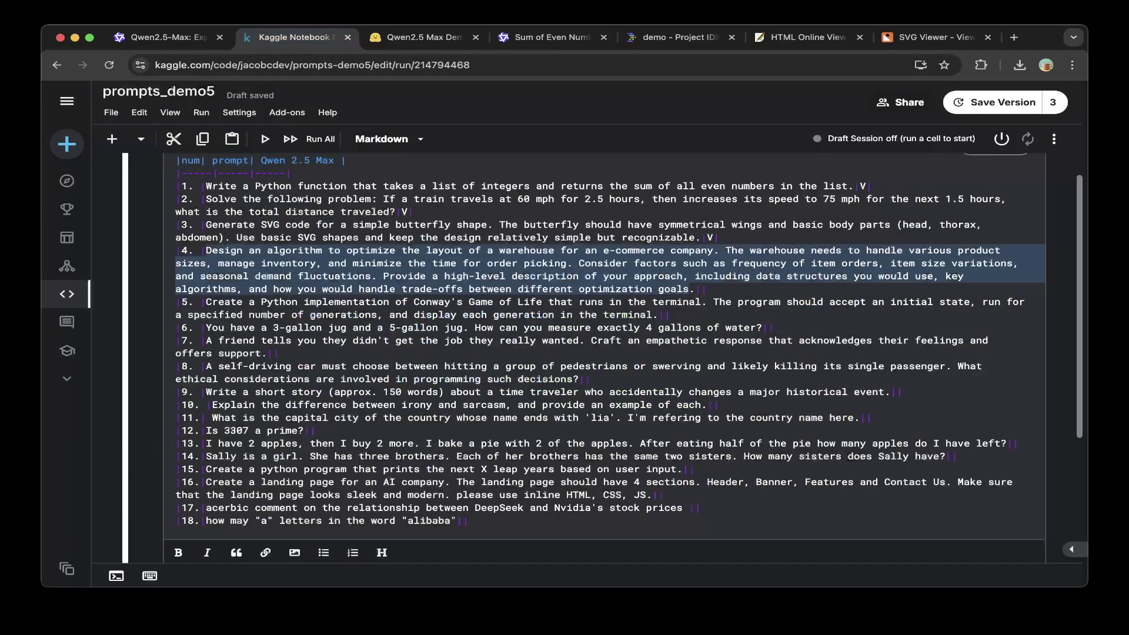
pyautogui.click(707, 289)
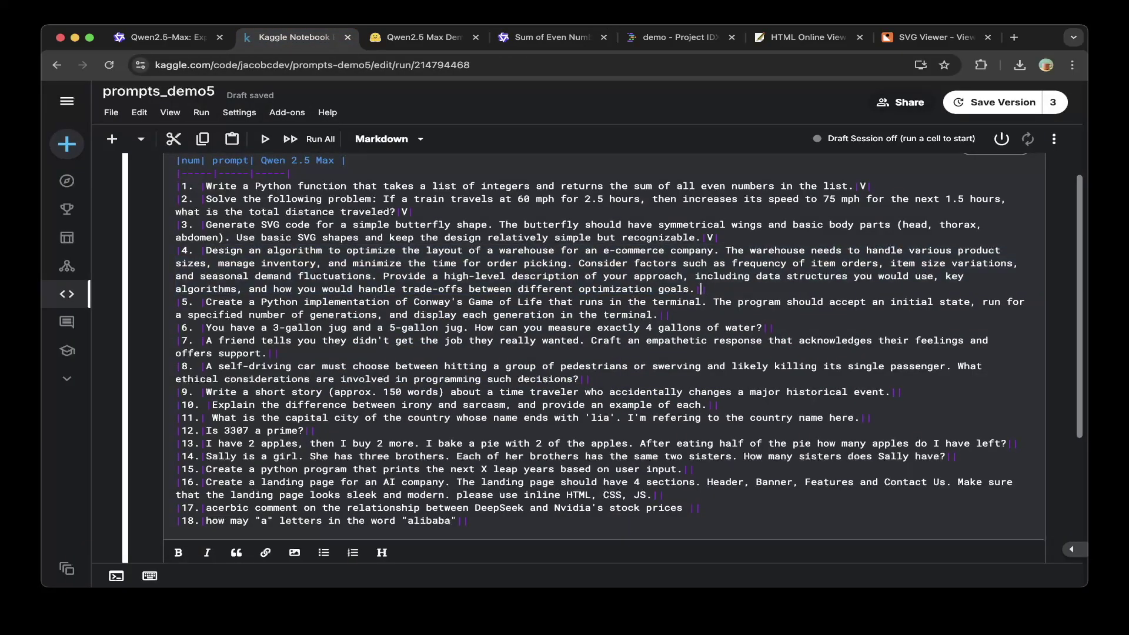
# Step: Copy prompt 5, about Conway's Game of Life in Python, from the notebook and submit it to Qwen2.5-Max
pyautogui.moveTo(205, 301); pyautogui.dragTo(647, 315)
pyautogui.press('super+c')
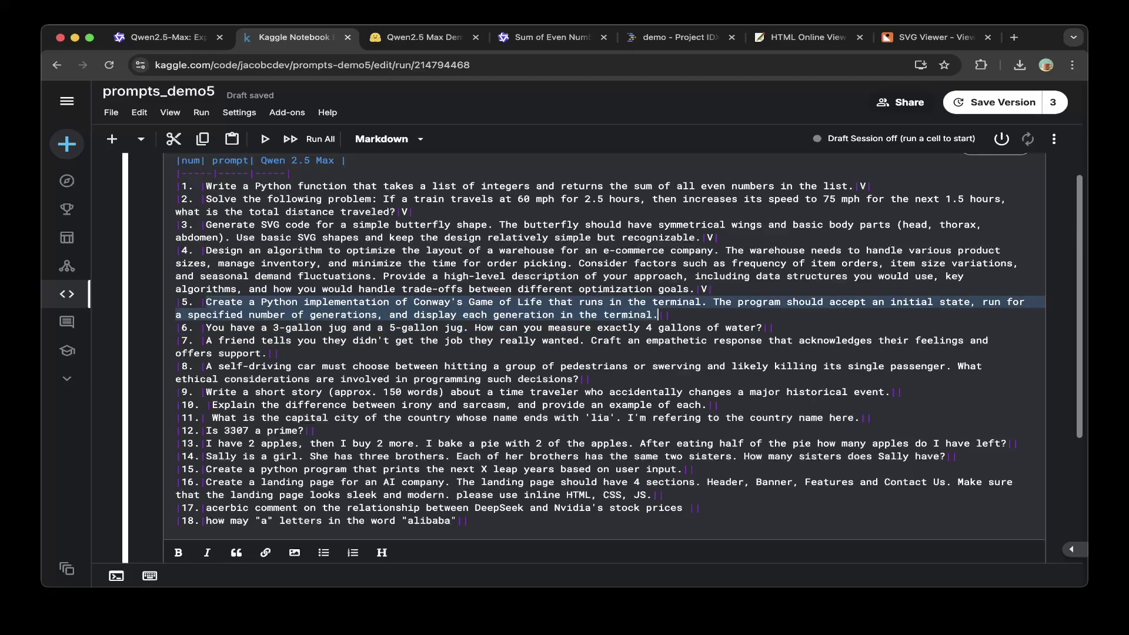
pyautogui.press('super+4')
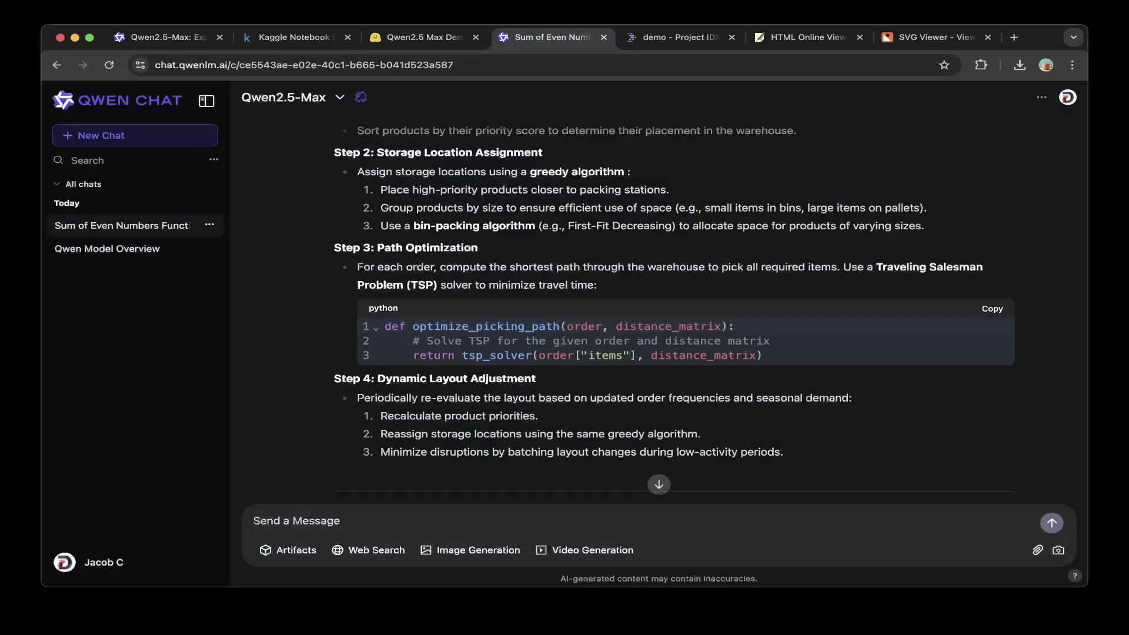
pyautogui.press('super+v')
pyautogui.press('Return')
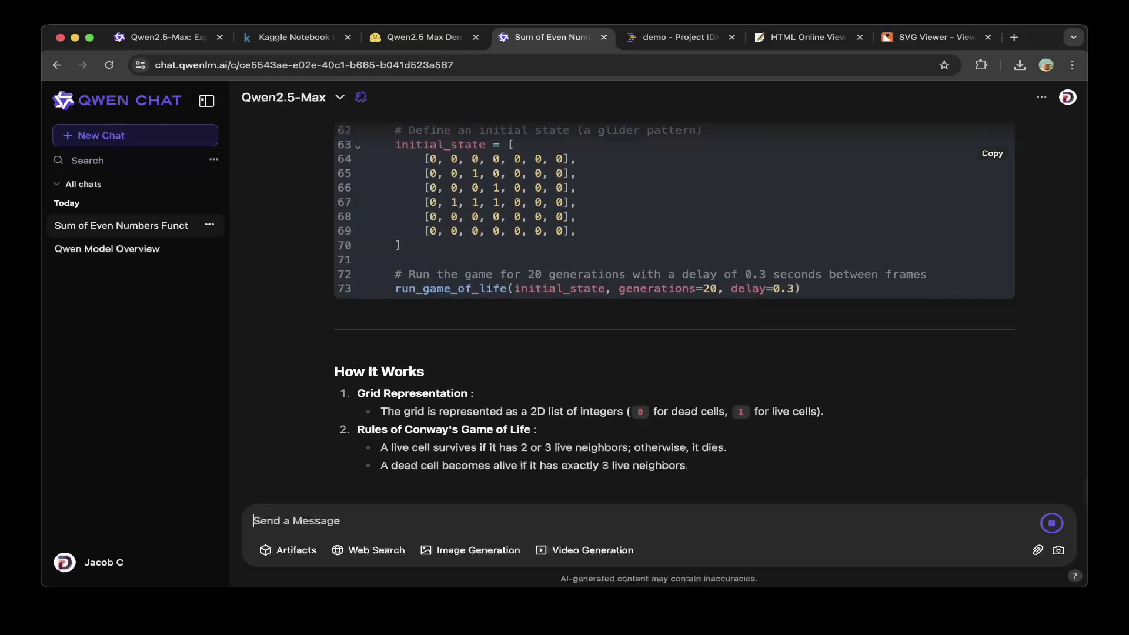
# Step: Copy the generated Game of Life code, switch to the Project IDX demo workspace, and run it as test2.py
pyautogui.scroll(10, 674, 312)
pyautogui.scroll(6, 674, 311)
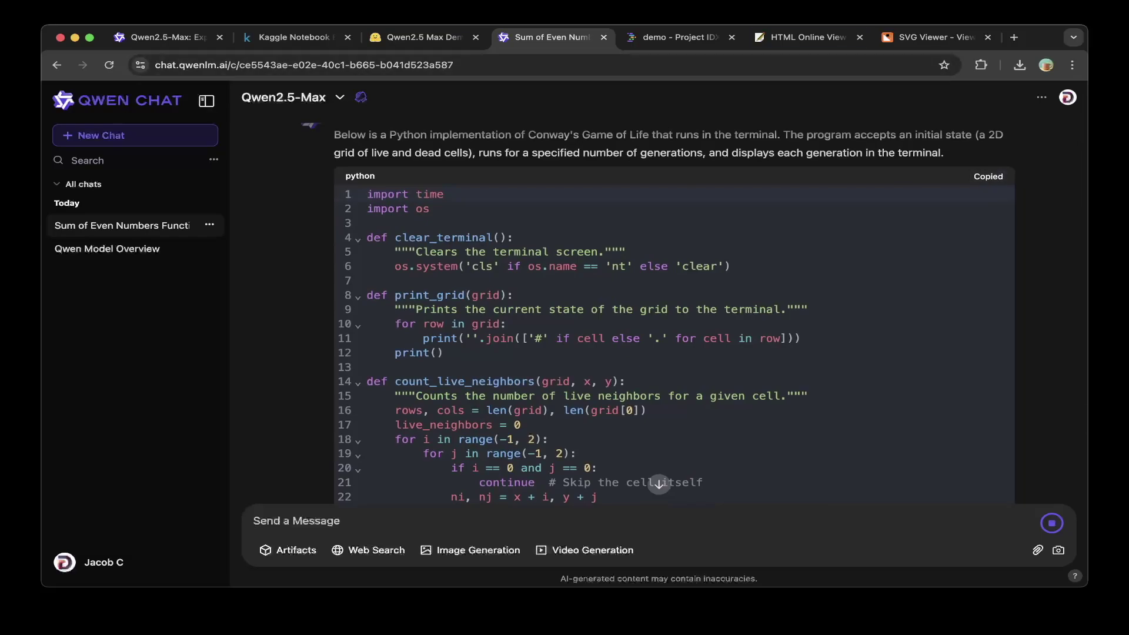
pyautogui.click(676, 37)
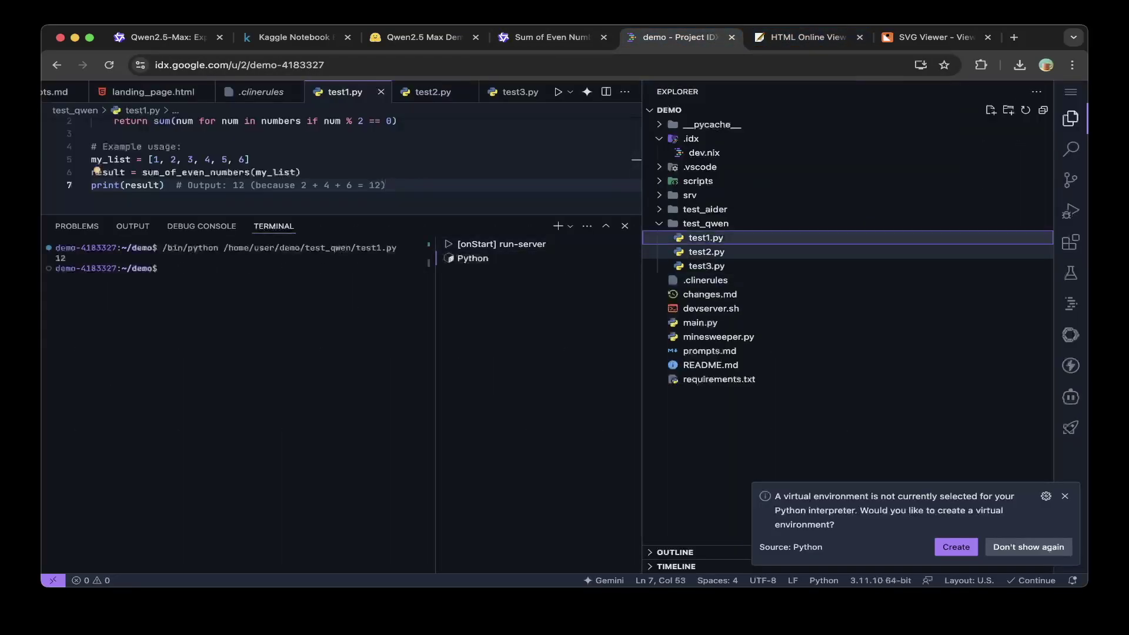
pyautogui.click(706, 252)
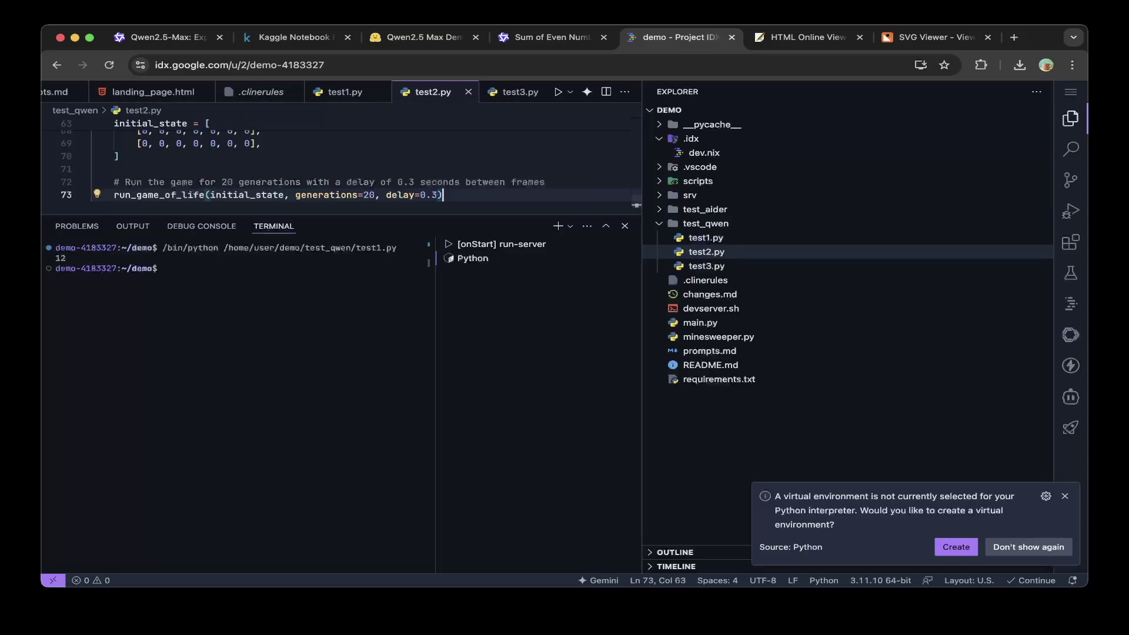
pyautogui.moveTo(341, 215); pyautogui.dragTo(341, 339)
pyautogui.scroll(6, 341, 235)
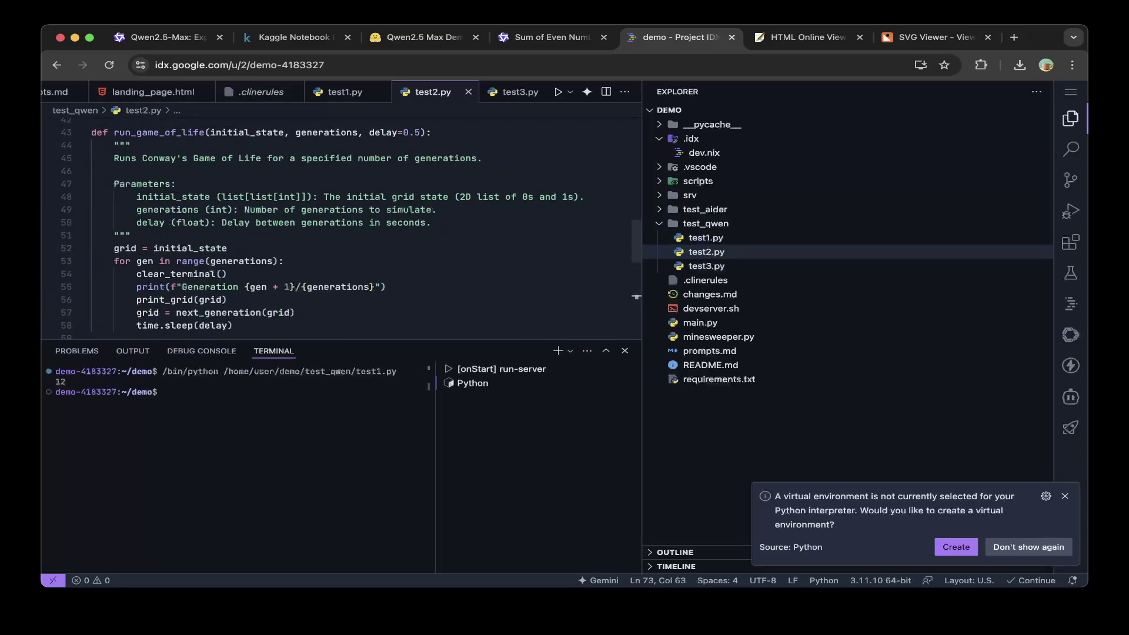
pyautogui.click(557, 92)
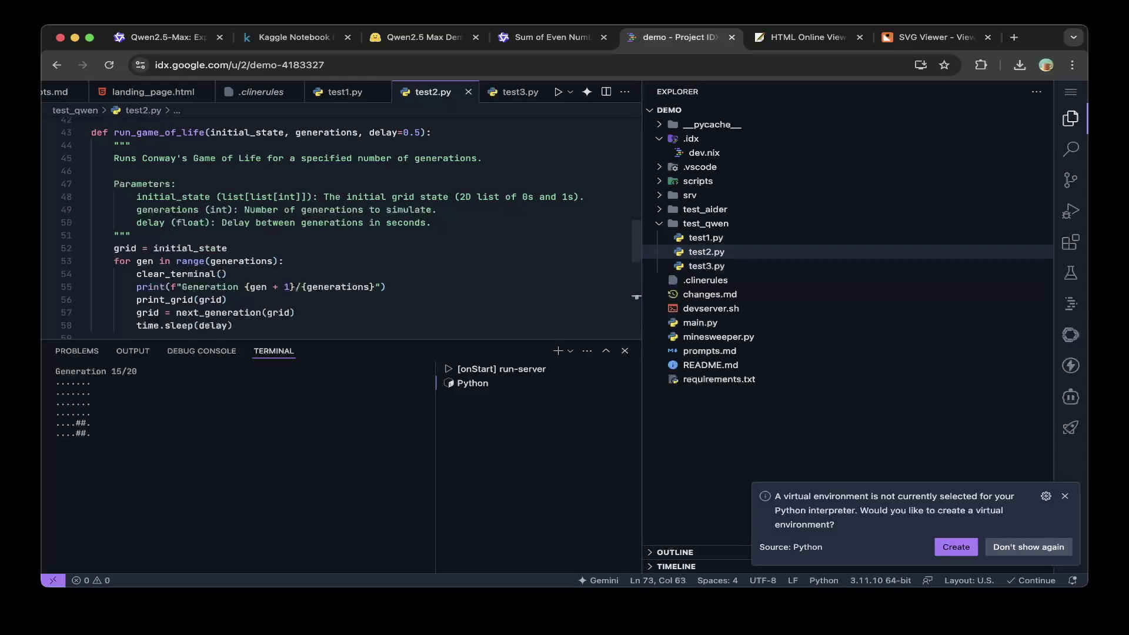
# Step: Review the Game of Life code in test2.py, and mark prompt 5 with V in the Kaggle notebook
pyautogui.scroll(-5, 341, 229)
pyautogui.scroll(5, 340, 229)
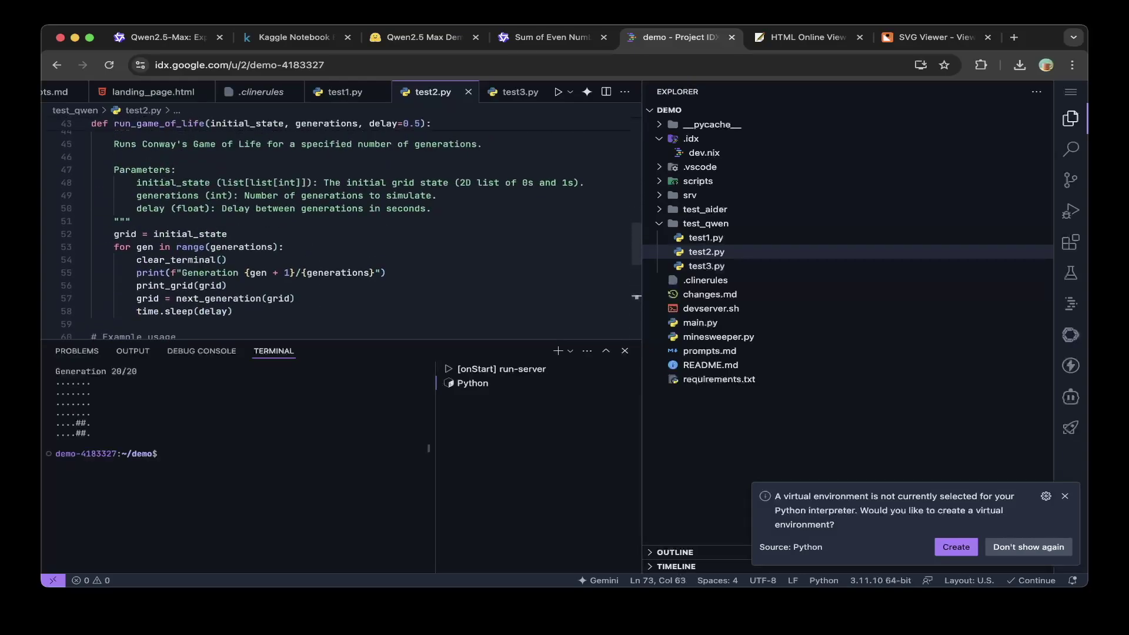
pyautogui.scroll(5, 341, 229)
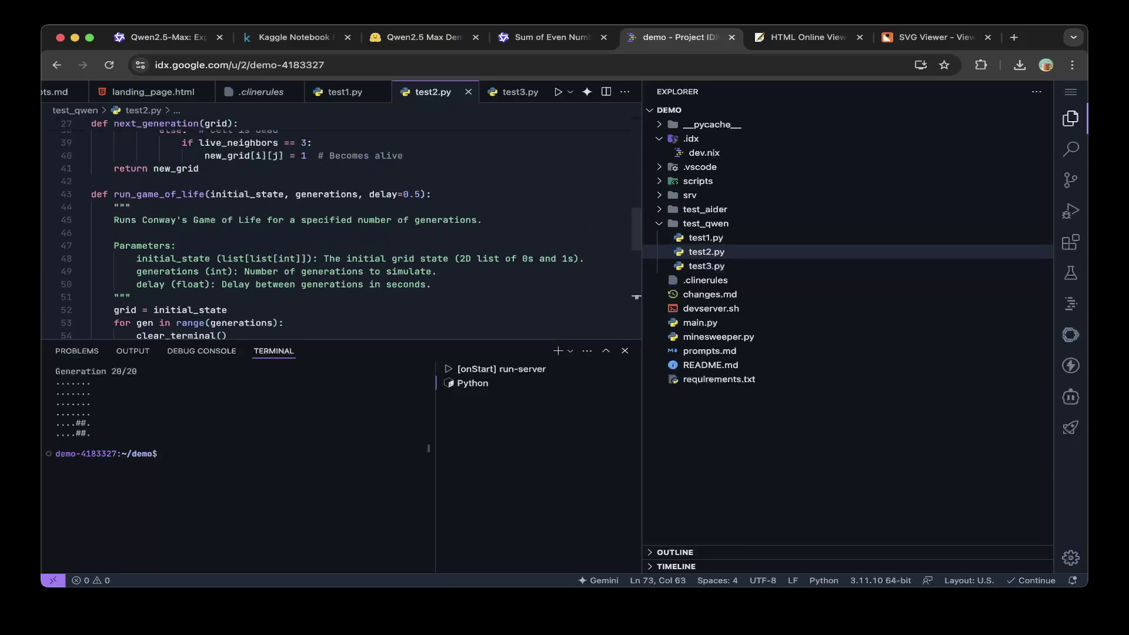
pyautogui.scroll(4, 341, 230)
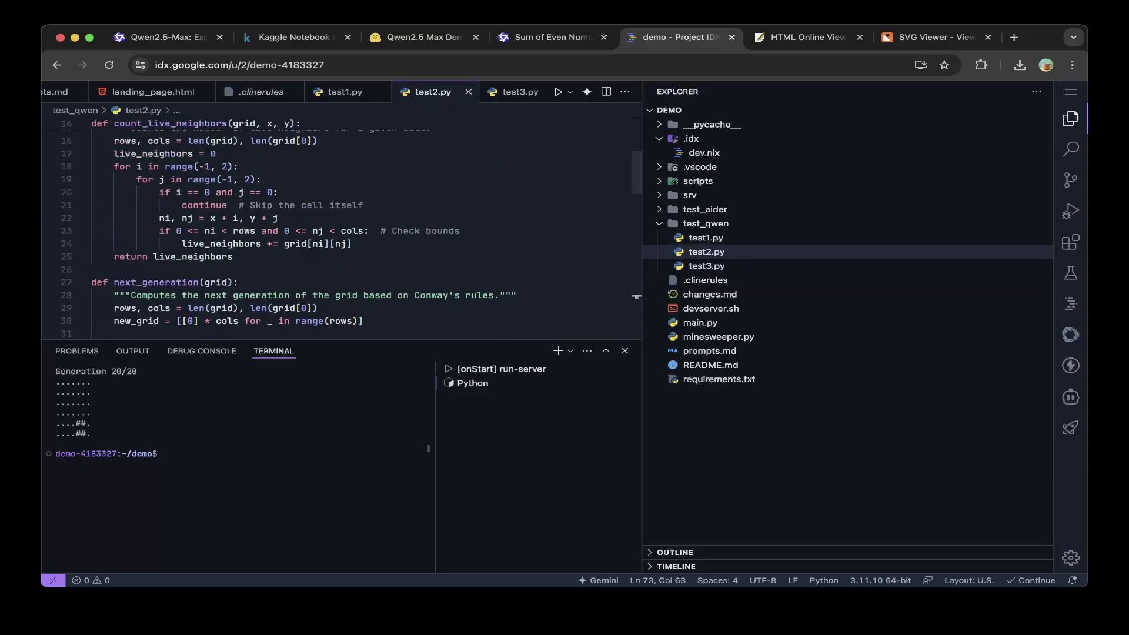
pyautogui.click(294, 37)
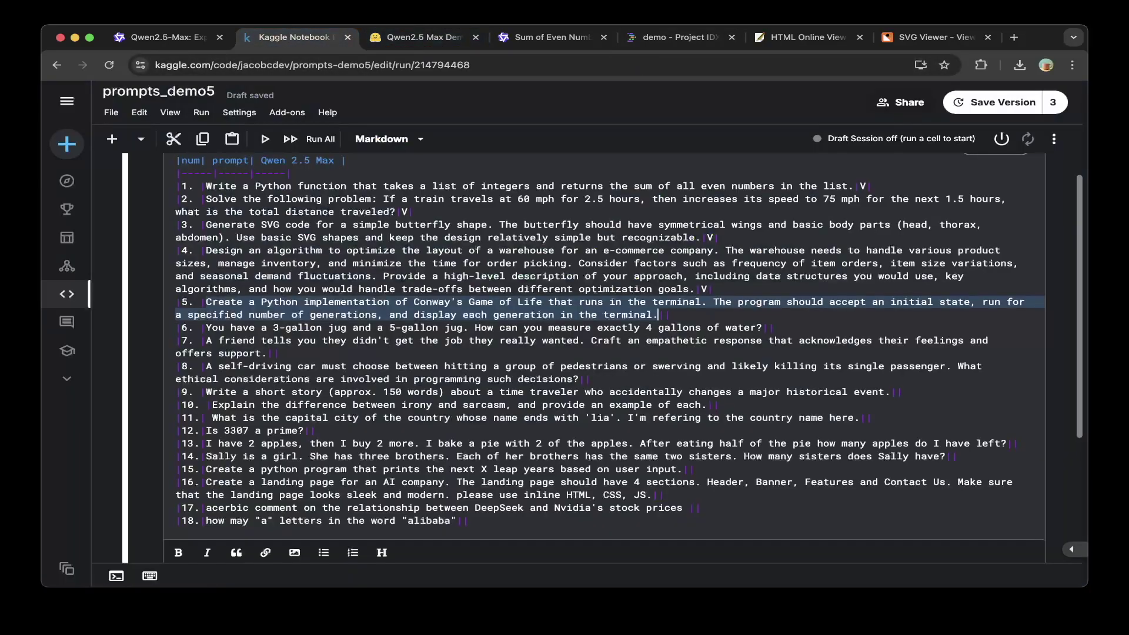
pyautogui.click(671, 315)
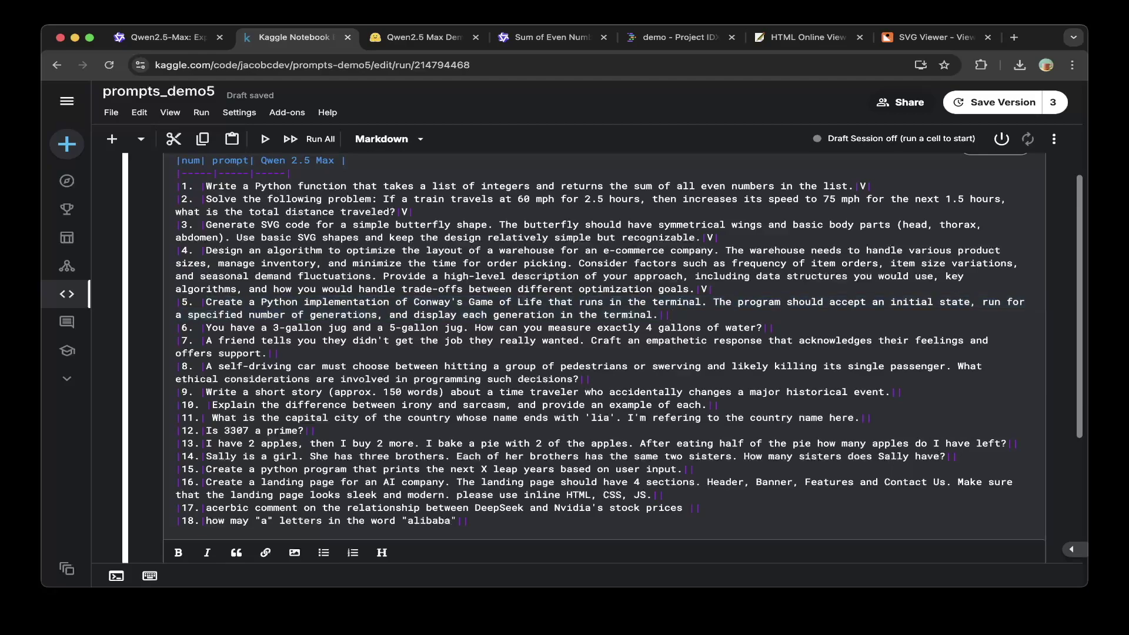
pyautogui.write('V')
# Step: Copy prompt 6, about measuring 4 gallons with two jugs, from the notebook and submit it in Qwen Chat
pyautogui.moveTo(206, 327); pyautogui.dragTo(725, 327)
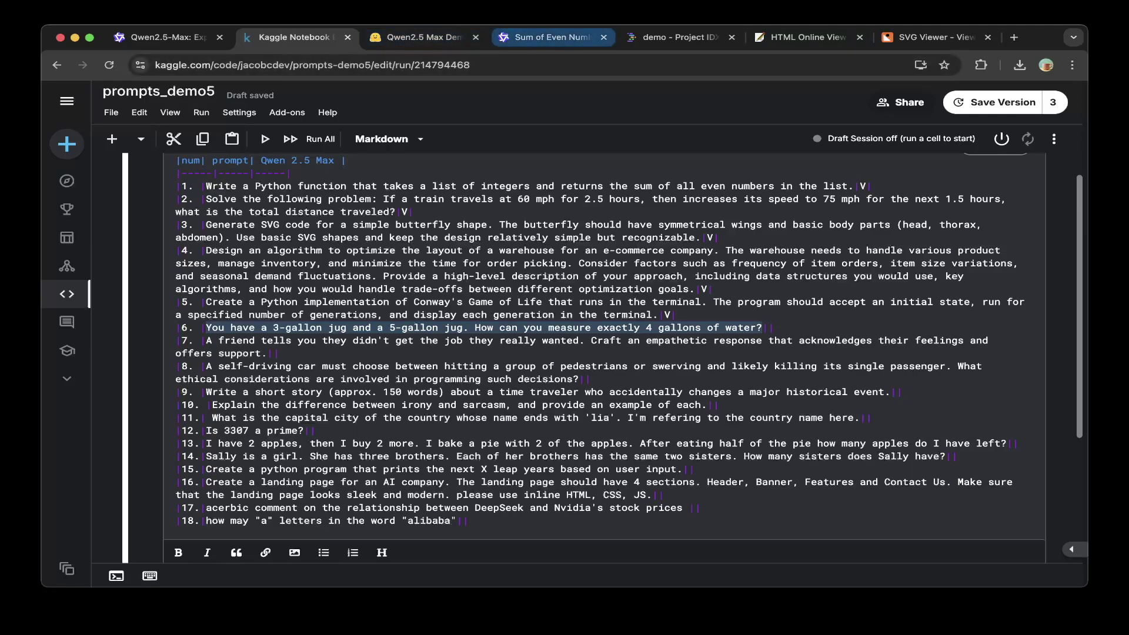
pyautogui.click(553, 37)
pyautogui.write('You have a 3-gallon jug and a 5-gallon jug. How can you measure exactly 4 gallons of water?')
pyautogui.press('Return')
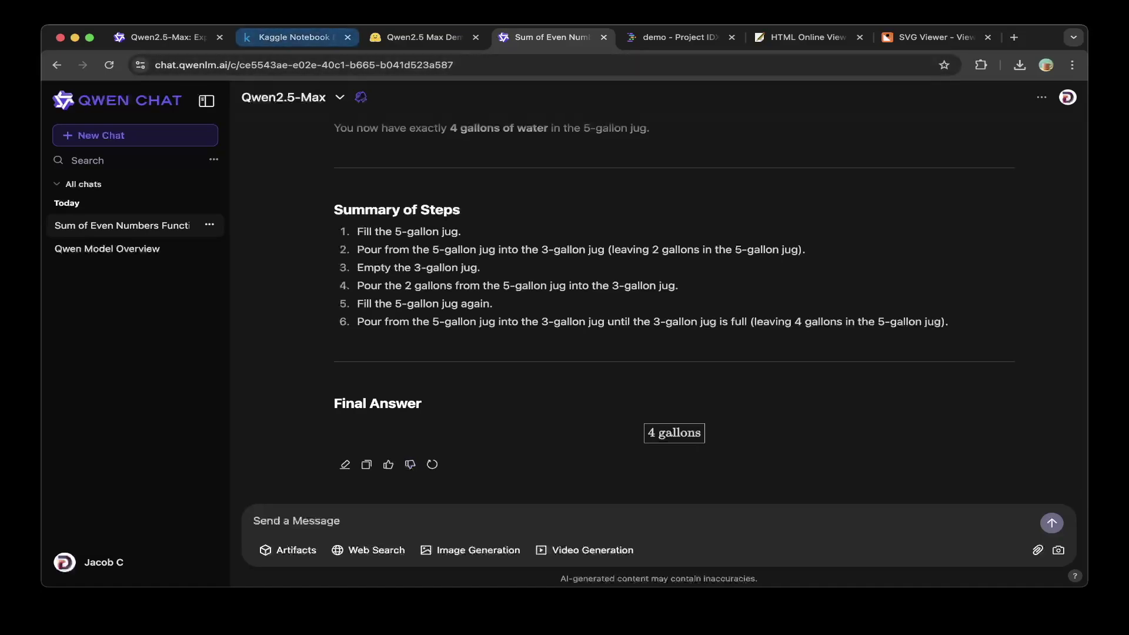
# Step: Mark prompt 6 with V in the Qwen 2.5 Max column of the Kaggle notebook's prompt table
pyautogui.click(296, 38)
pyautogui.press('Right')
pyautogui.press('Right')
pyautogui.write('V')
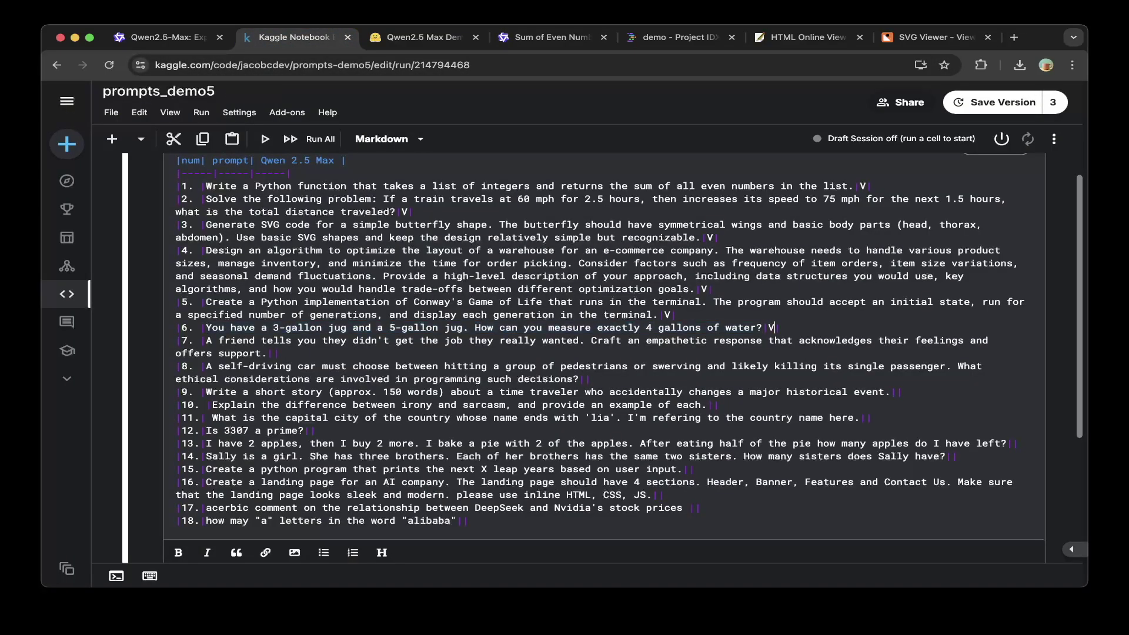
# Step: Copy prompt 7, about an empathetic response to a friend who missed a job, and submit it to Qwen2.5-Max
pyautogui.moveTo(206, 341); pyautogui.dragTo(261, 353)
pyautogui.press('super+c')
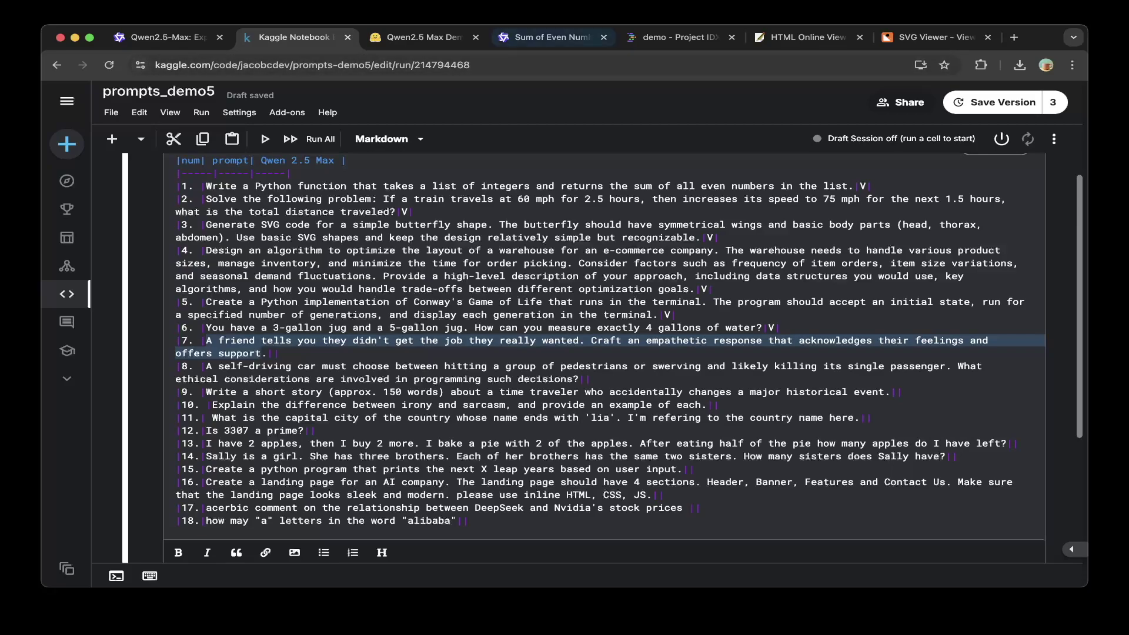
pyautogui.click(552, 38)
pyautogui.press('super+v')
pyautogui.press('Return')
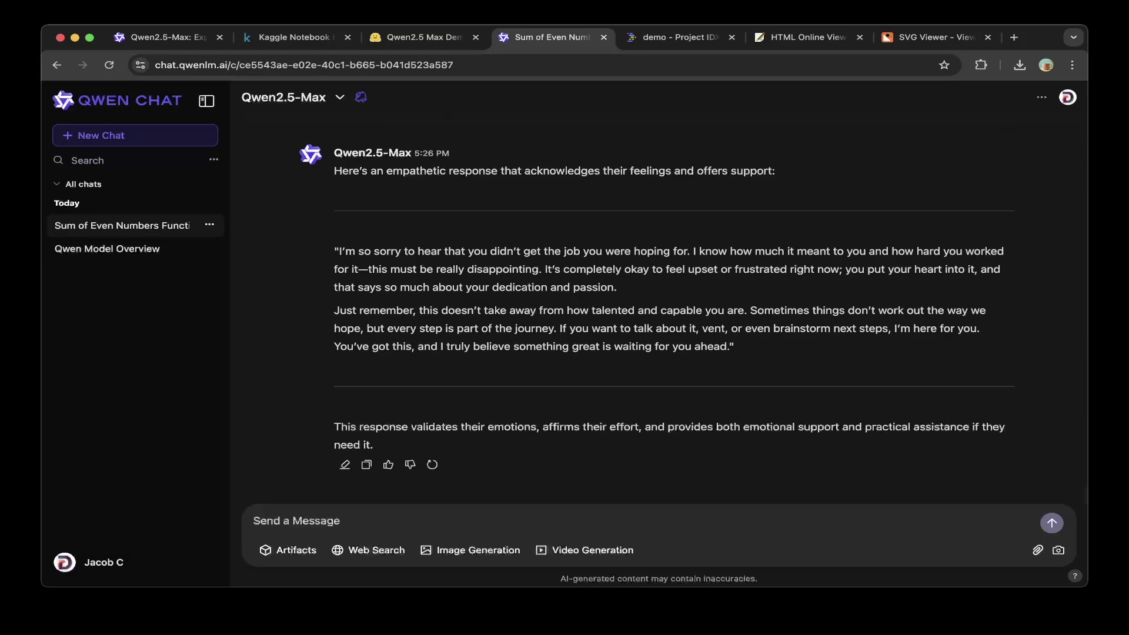
# Step: Mark prompt 7, about the empathetic response, with V in the Kaggle notebook's Qwen 2.5 Max column
pyautogui.click(295, 38)
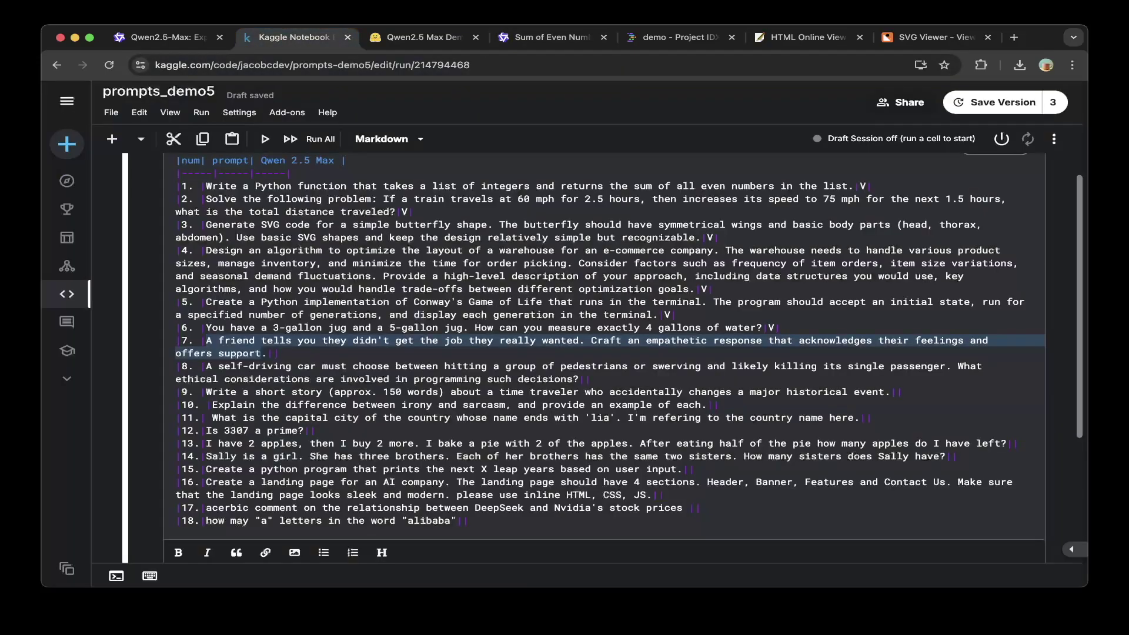
pyautogui.click(341, 365)
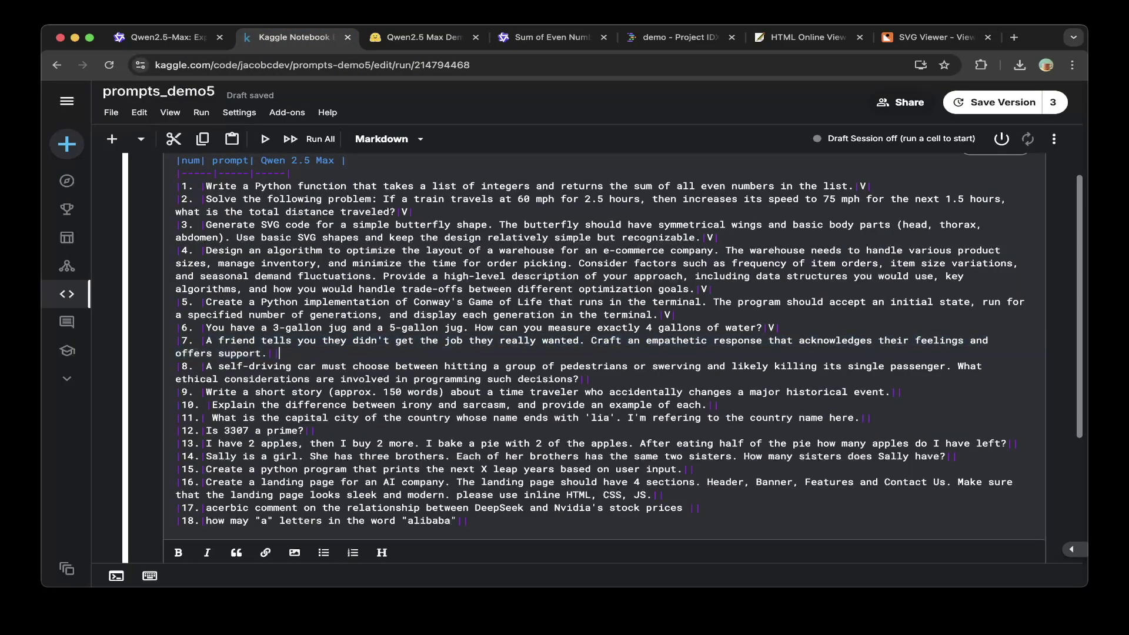
pyautogui.write('V')
# Step: Copy prompt 8, about the ethics of a self-driving car's crash decision, from the notebook and submit it in Qwen Chat
pyautogui.moveTo(206, 366); pyautogui.dragTo(585, 379)
pyautogui.press('super+c')
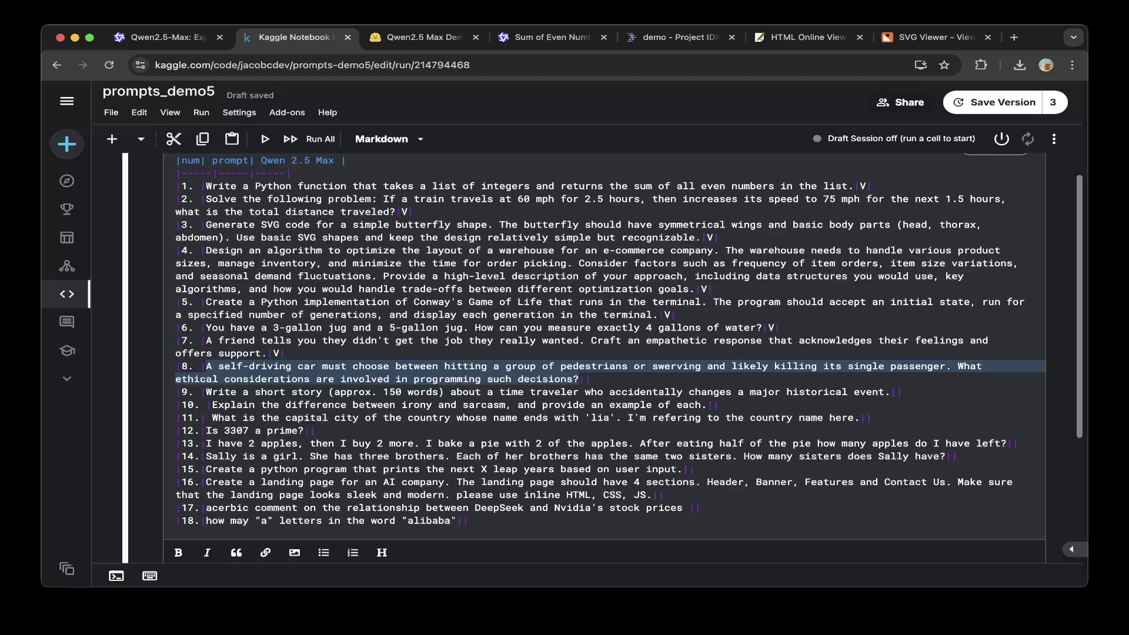
pyautogui.press('super+4')
pyautogui.press('super+v')
pyautogui.press('Return')
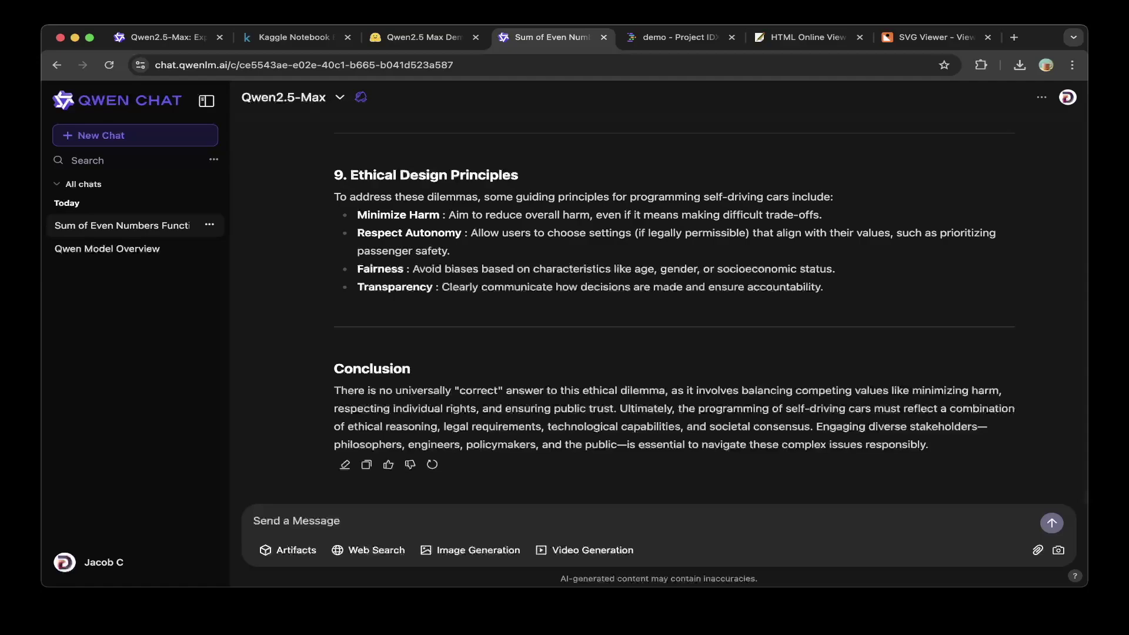
# Step: Mark prompt 8, about the self-driving car, with V in the Kaggle notebook's prompt table
pyautogui.click(294, 37)
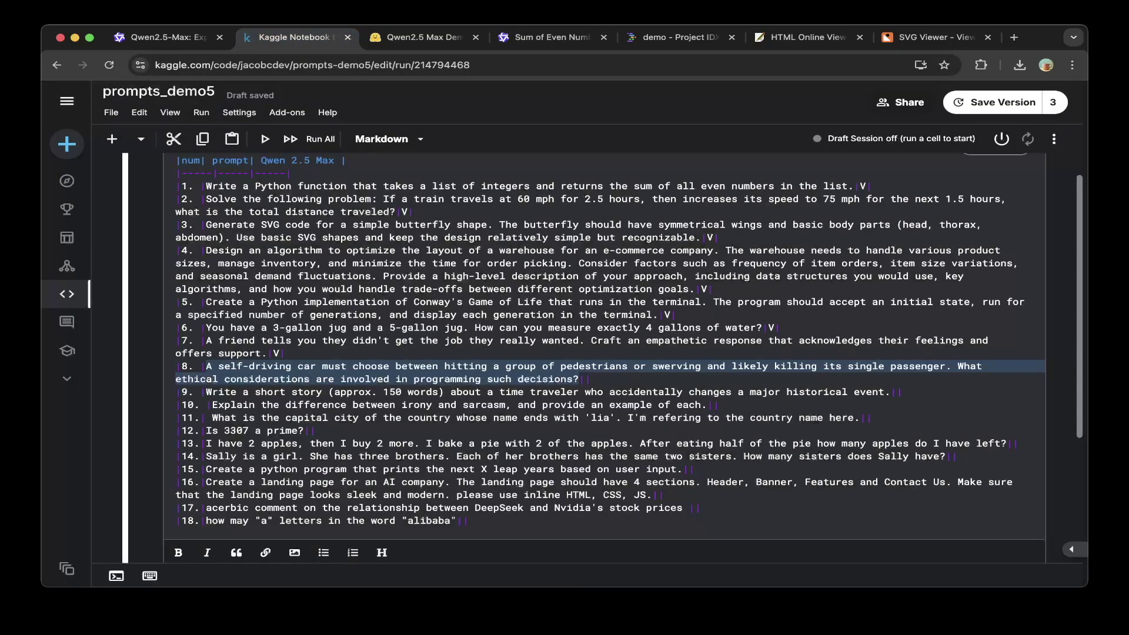
pyautogui.click(591, 379)
pyautogui.click(585, 379)
pyautogui.write('V')
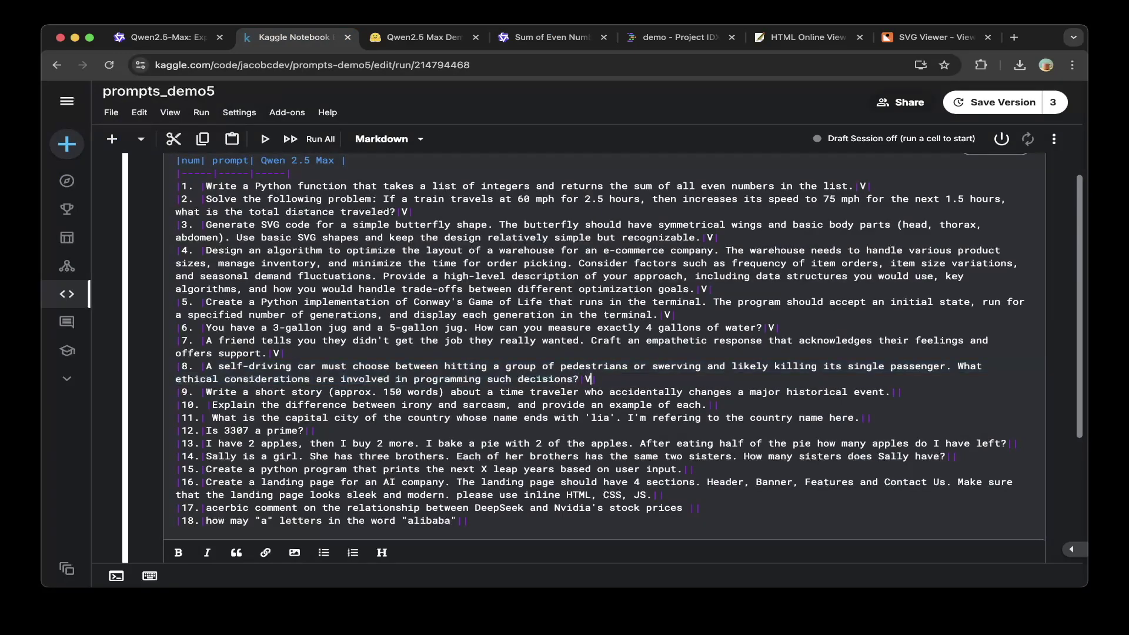
# Step: Submit prompt 9, the 150-word time traveler story, from the notebook in Qwen Chat, and mark it with V in the Kaggle notebook
pyautogui.moveTo(205, 391); pyautogui.dragTo(613, 392)
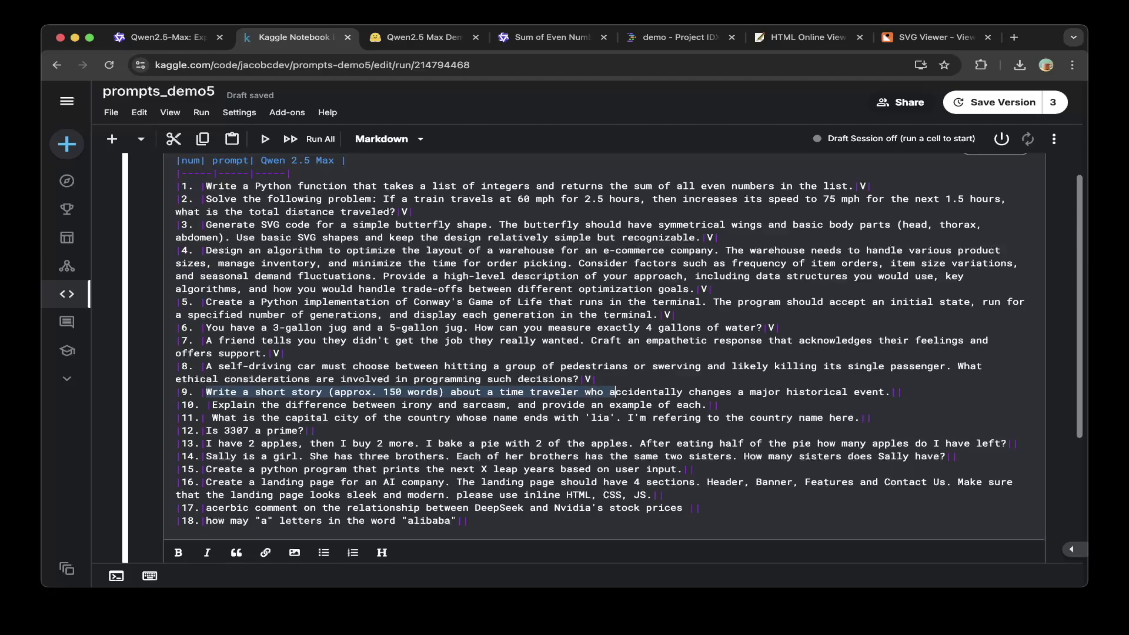
pyautogui.click(604, 417)
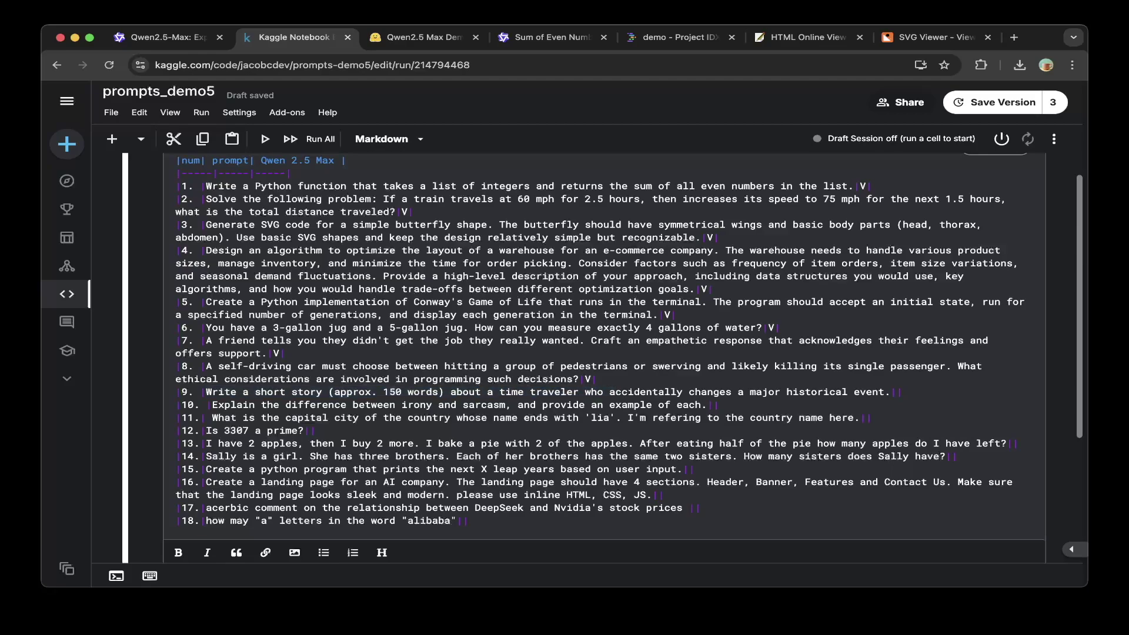
pyautogui.moveTo(205, 392); pyautogui.dragTo(890, 392)
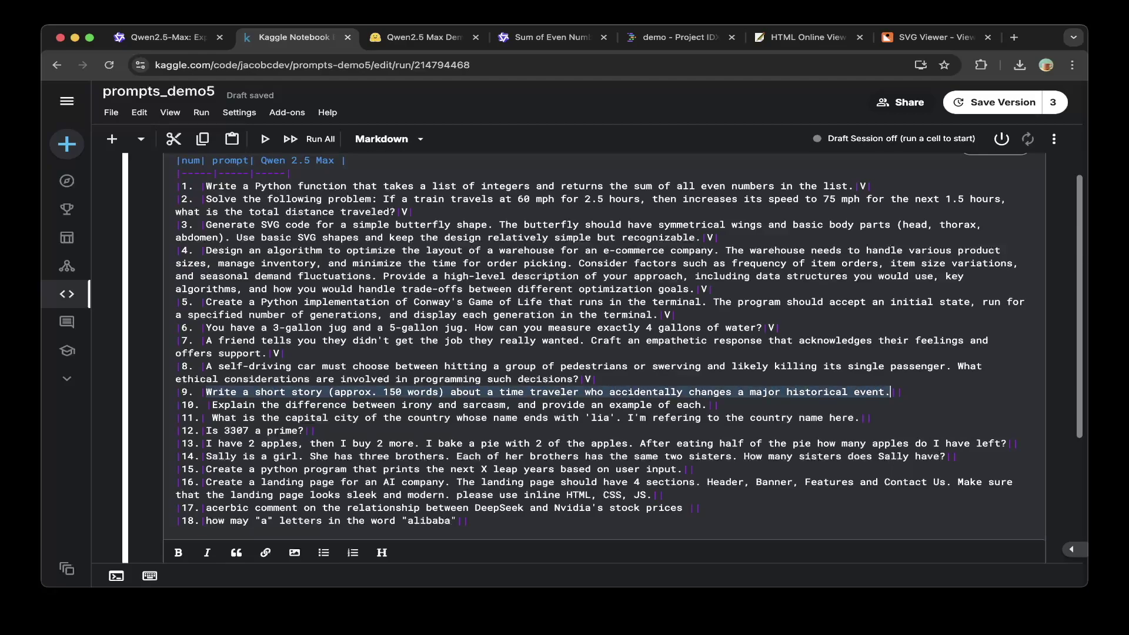
pyautogui.hotkey('ctrl', 'c')
pyautogui.click(552, 37)
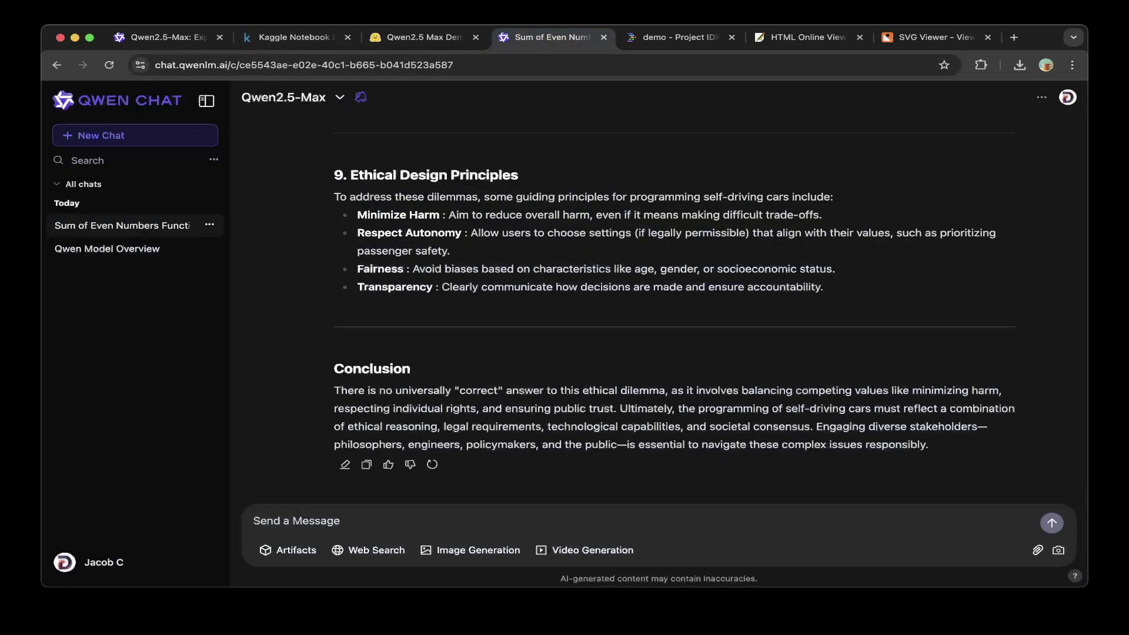
pyautogui.hotkey('ctrl', 'v')
pyautogui.press('Return')
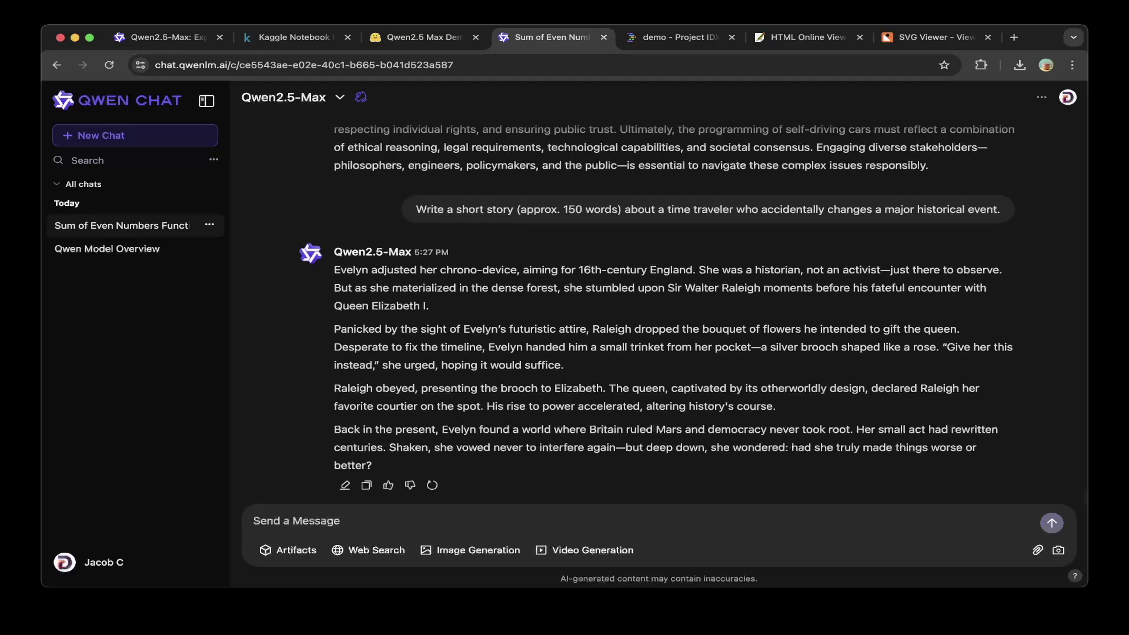
pyautogui.click(294, 37)
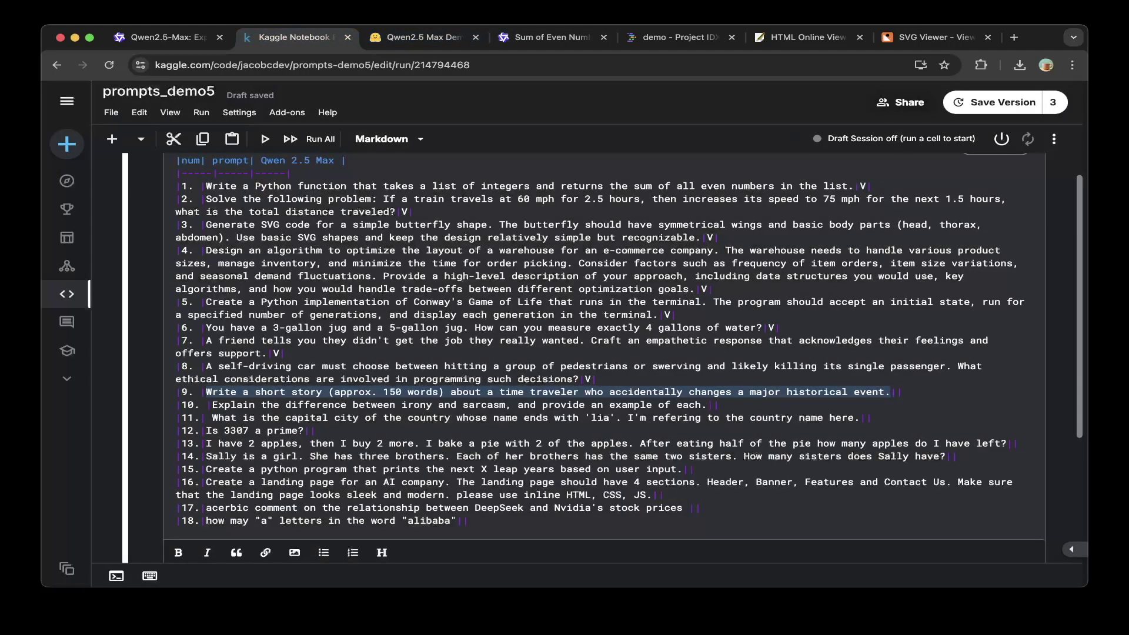
pyautogui.click(903, 392)
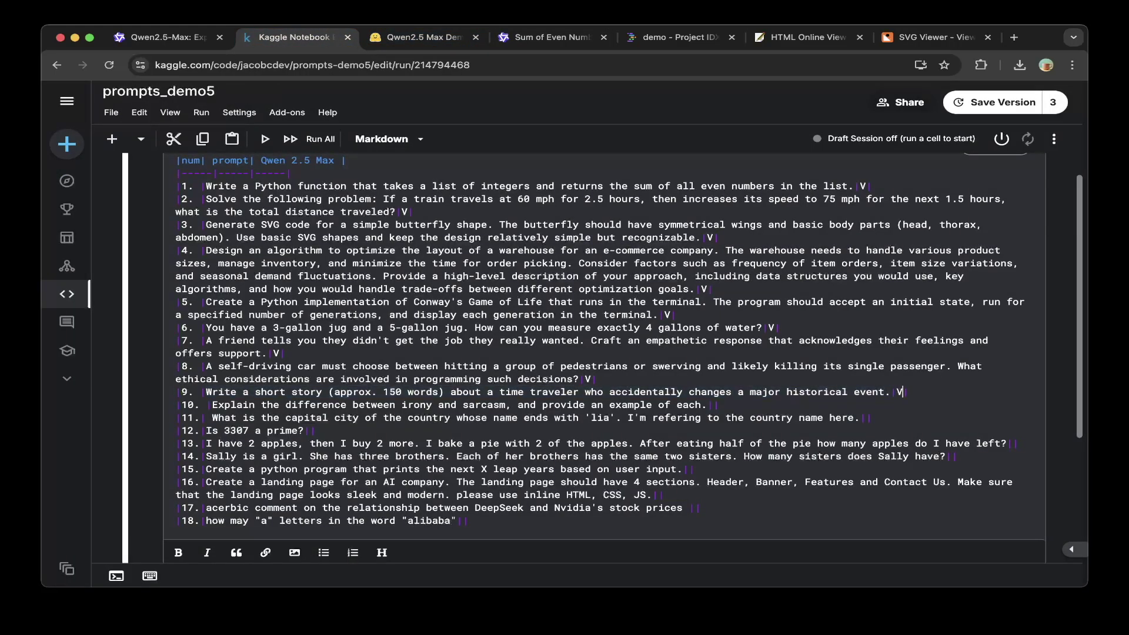
# Step: Copy prompt 10, about the difference between irony and sarcasm, from the notebook and submit it in Qwen Chat
pyautogui.moveTo(212, 405); pyautogui.dragTo(713, 405)
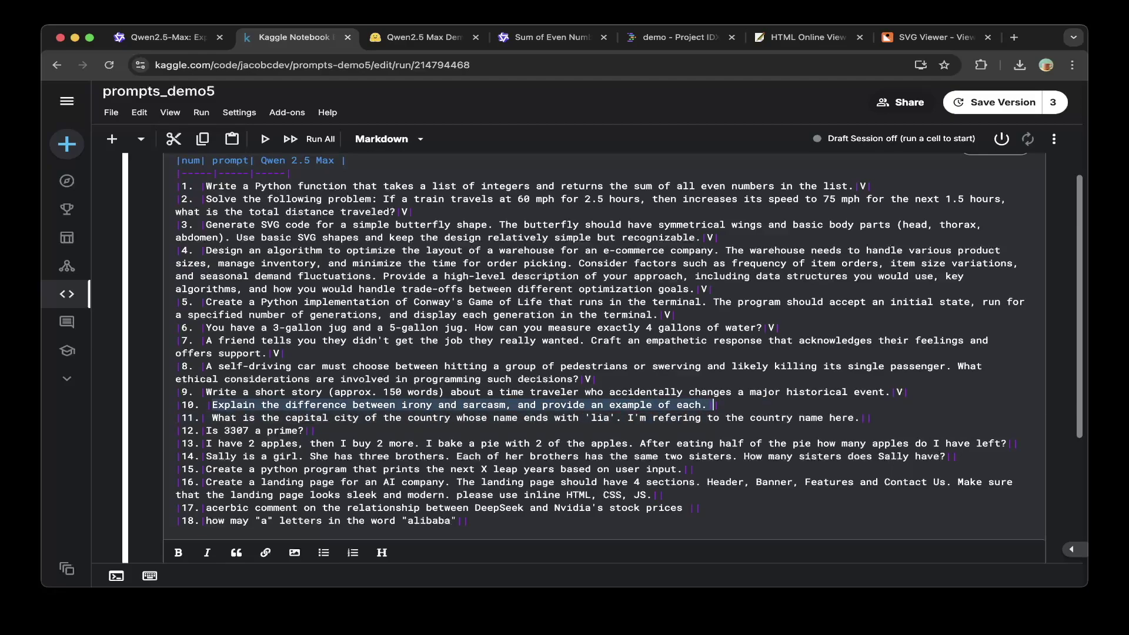
pyautogui.click(553, 37)
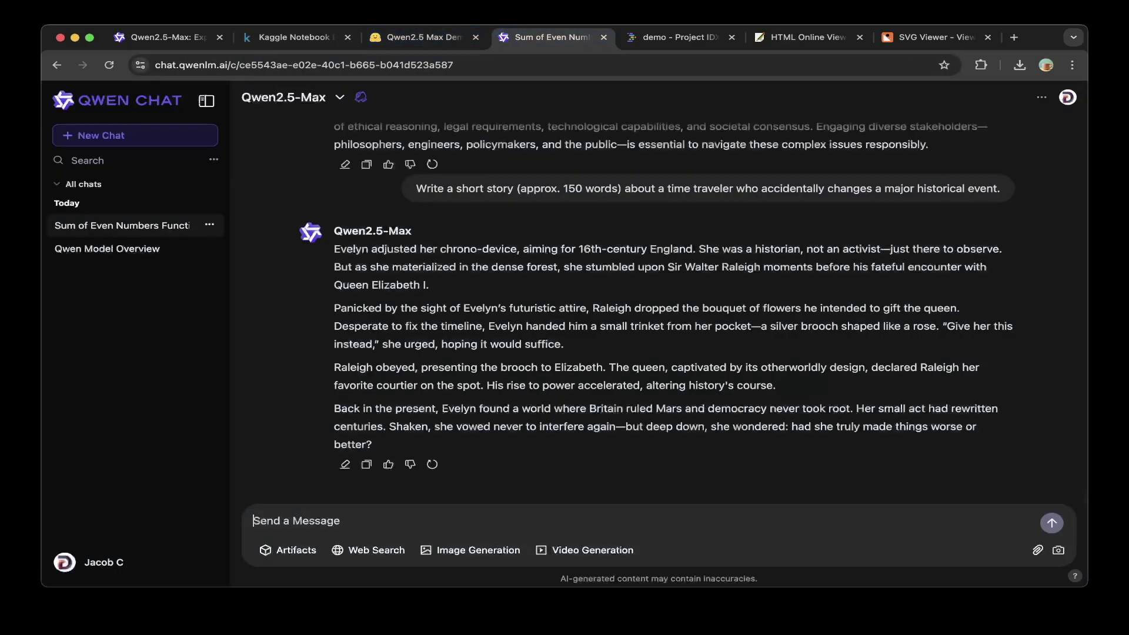
pyautogui.press('super+v')
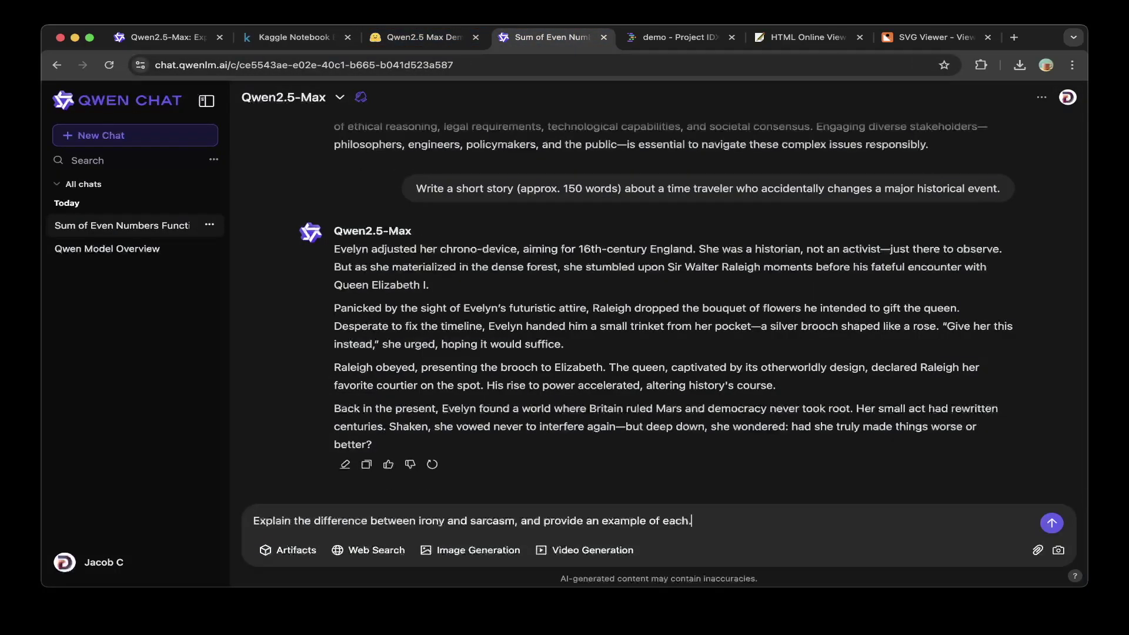
pyautogui.press('Return')
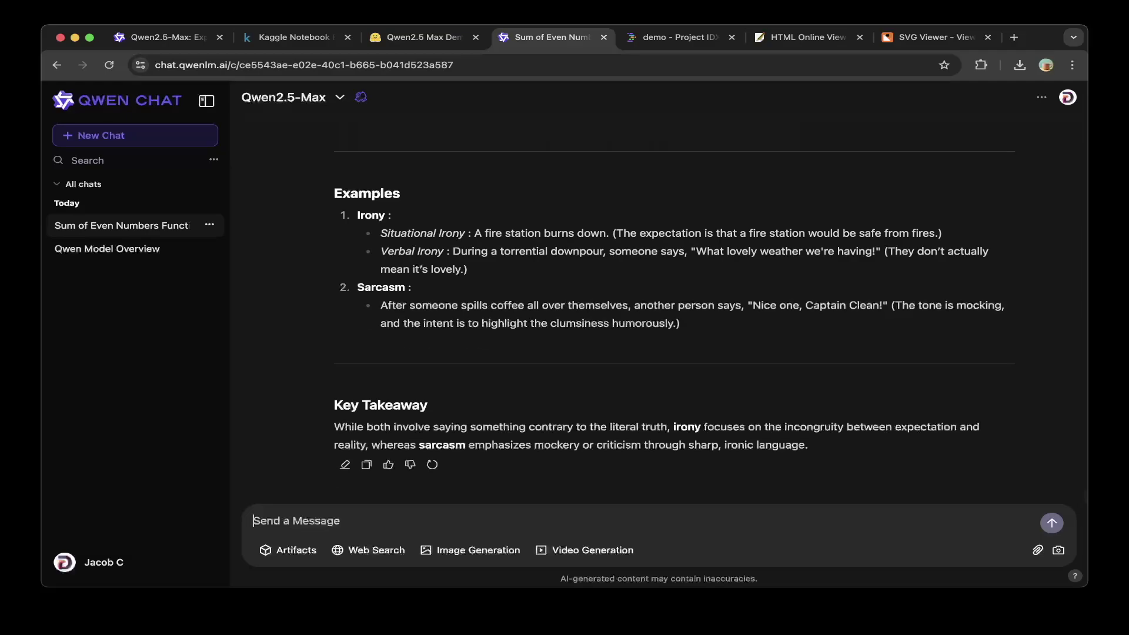
# Step: Mark prompt 10, about irony and sarcasm, with V in the Kaggle notebook's prompt table
pyautogui.click(296, 38)
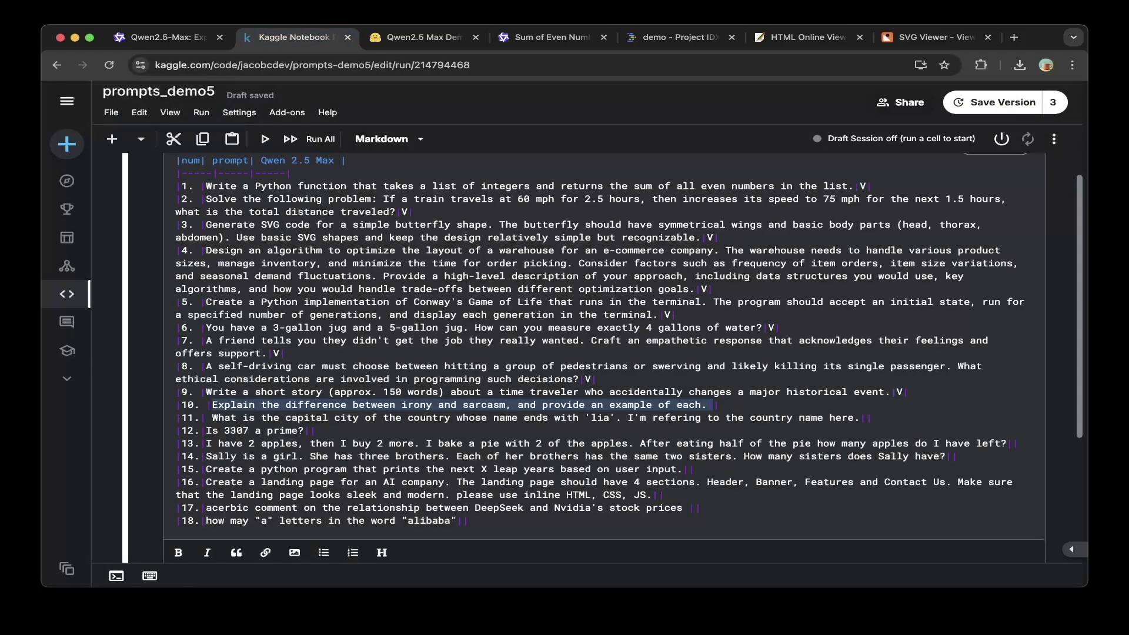
pyautogui.click(719, 405)
pyautogui.write('V')
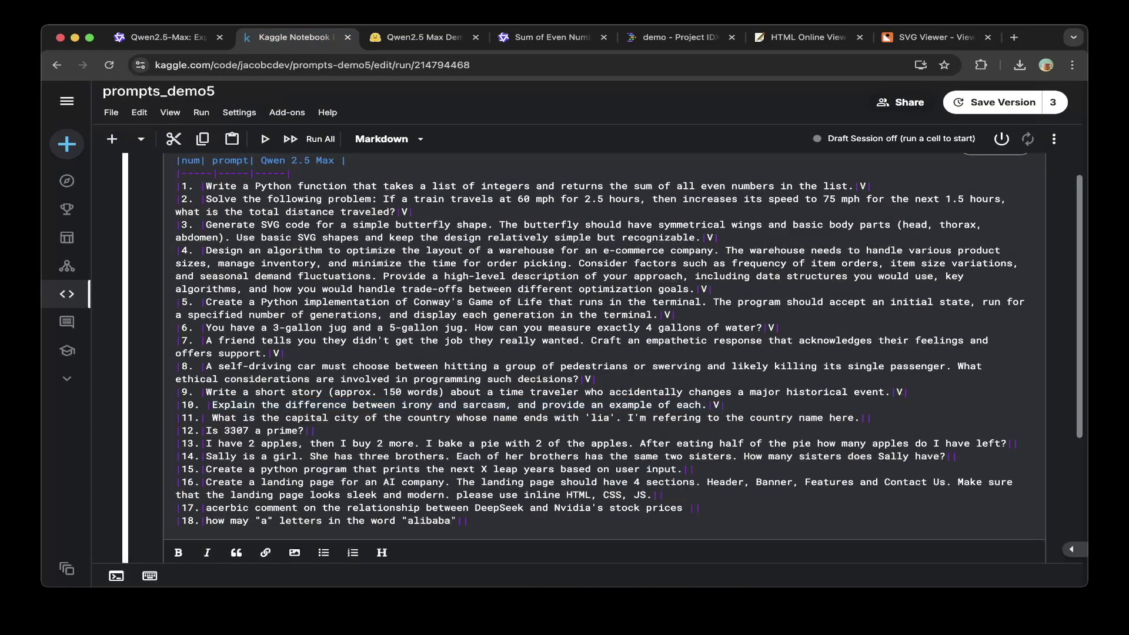
# Step: Copy prompt 11, about the capital of the country whose name ends with 'lia', and submit it in Qwen Chat
pyautogui.moveTo(212, 418); pyautogui.dragTo(594, 418)
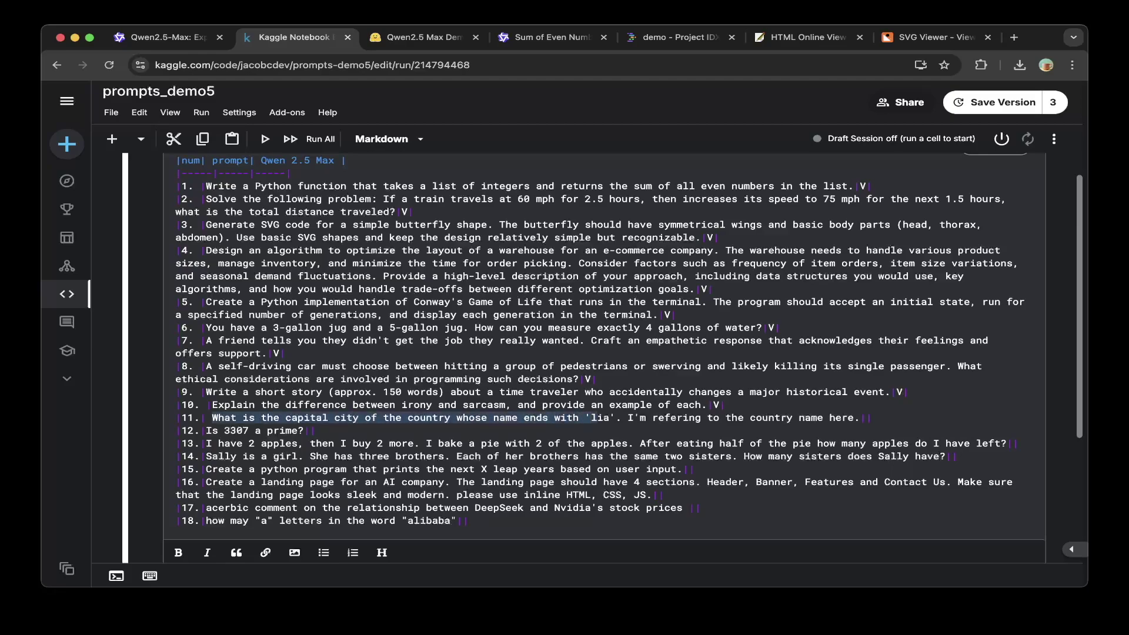
pyautogui.click(371, 418)
pyautogui.moveTo(206, 418); pyautogui.dragTo(835, 417)
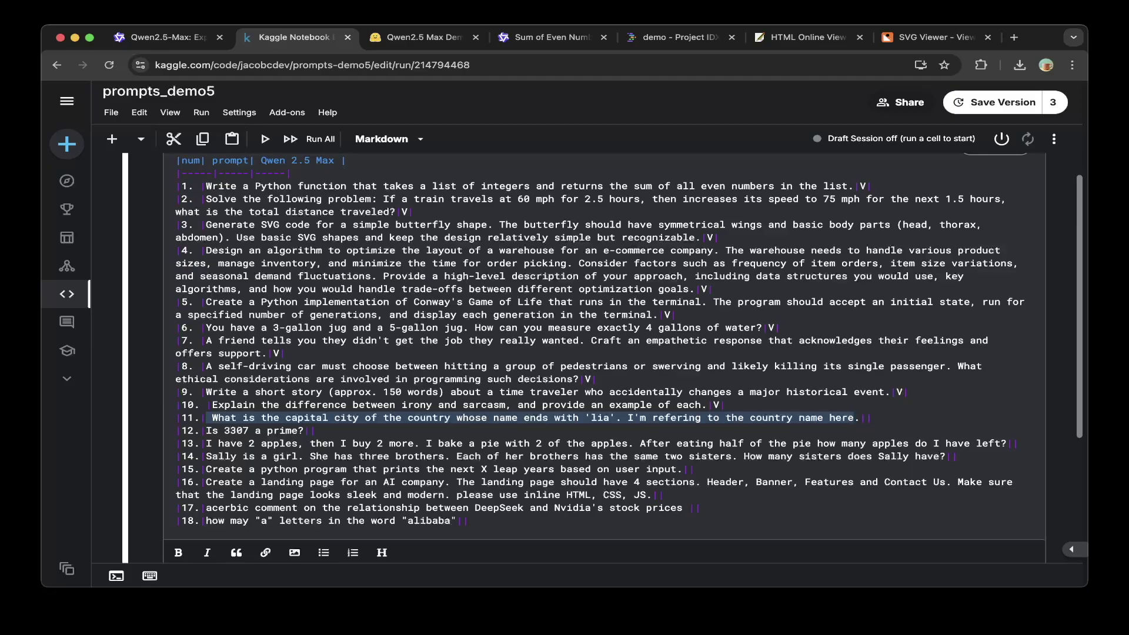
pyautogui.click(549, 37)
pyautogui.press('super+v')
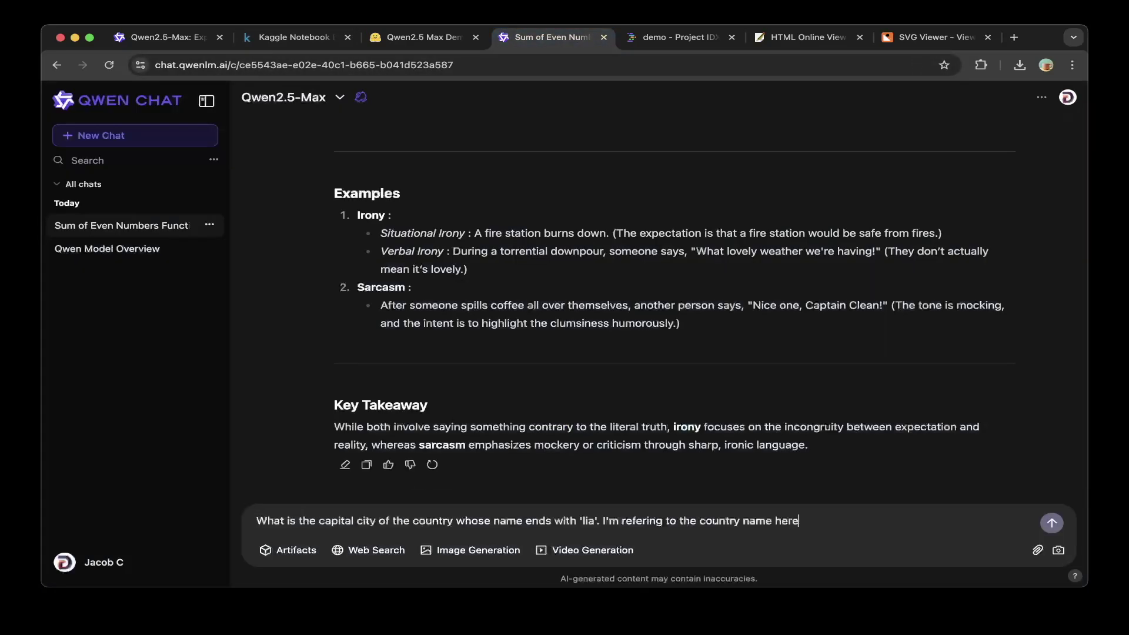
pyautogui.press('Return')
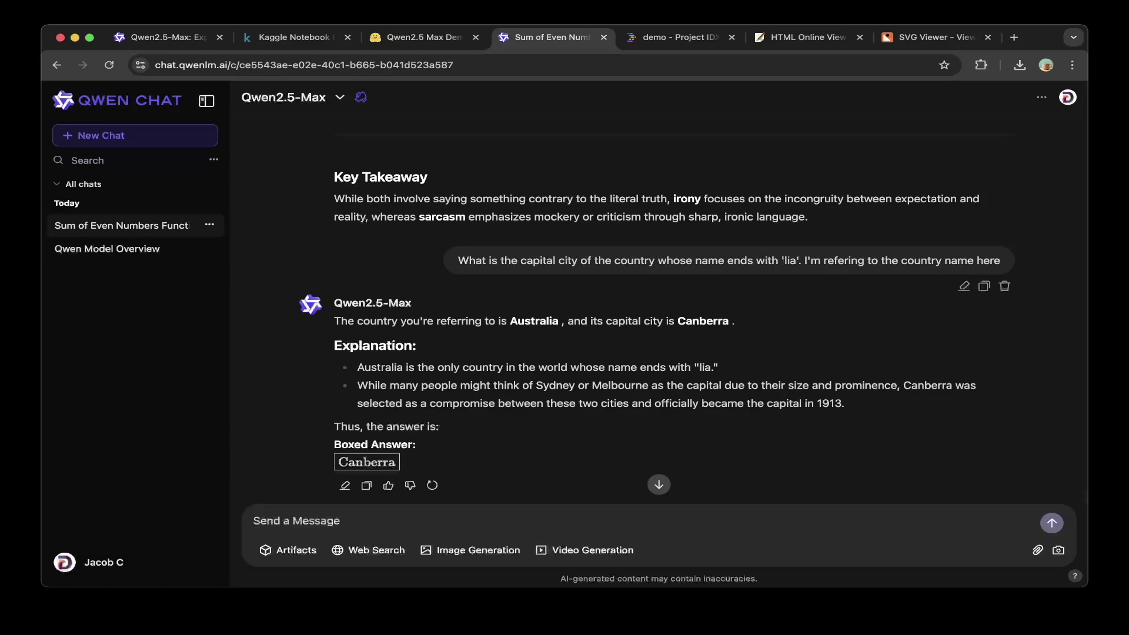
# Step: Mark prompt 11, about the country's capital city, with V in the Kaggle notebook's prompt table
pyautogui.click(295, 38)
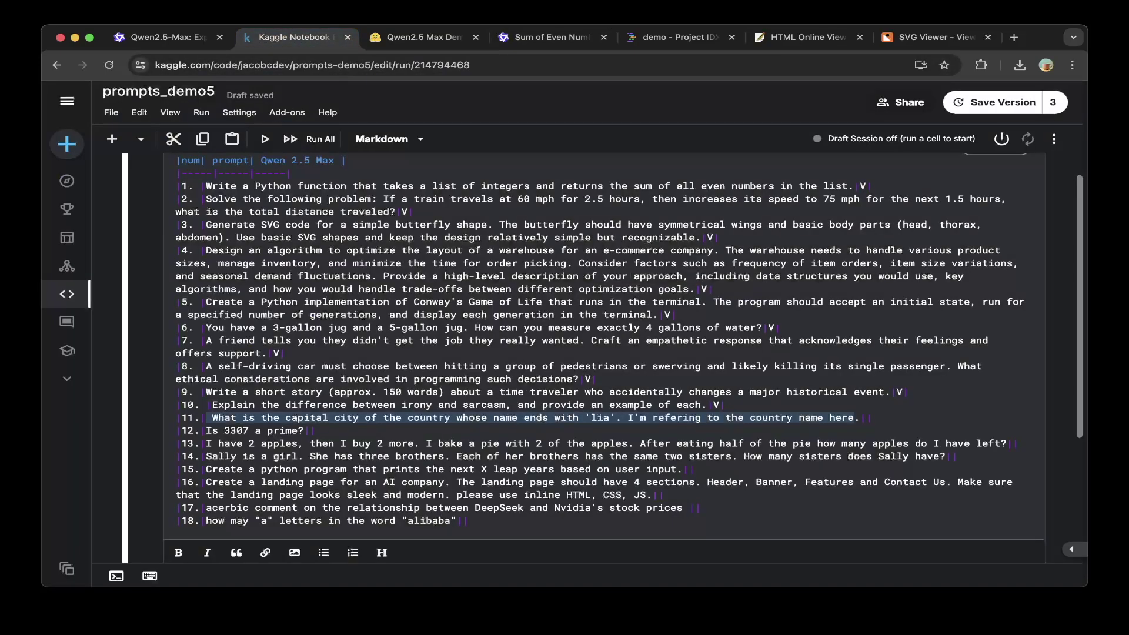
pyautogui.click(866, 418)
pyautogui.write('V')
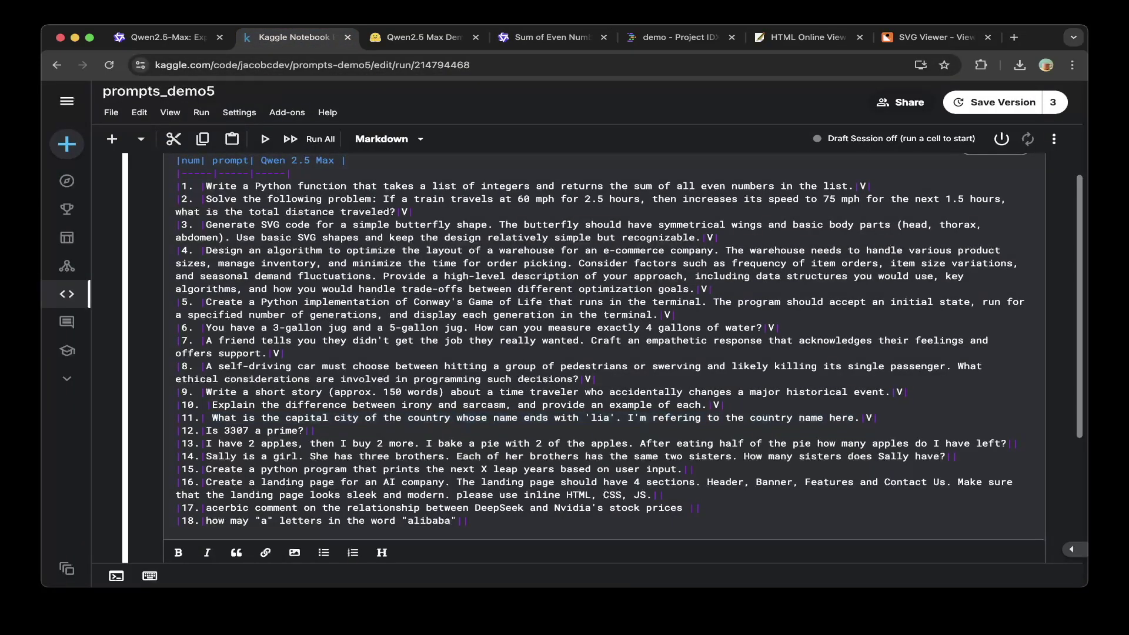
# Step: Copy prompt 12, "Is 3307 a prime?", from the notebook and submit it in Qwen Chat
pyautogui.moveTo(206, 430); pyautogui.dragTo(292, 430)
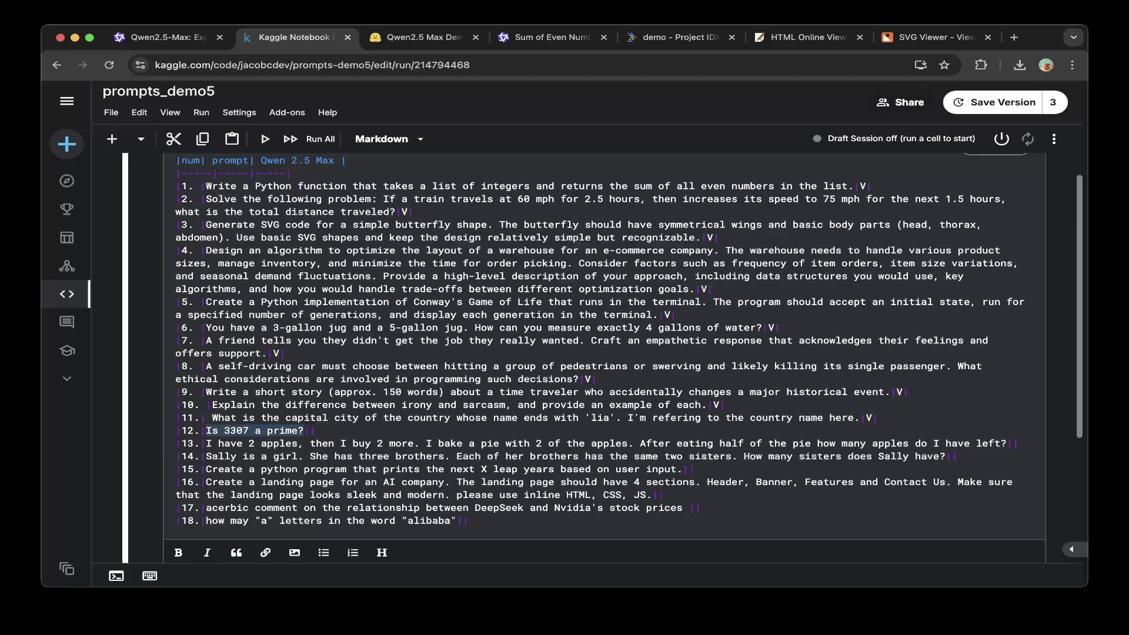
pyautogui.press('super+4')
pyautogui.write('Is 3307 a prime?')
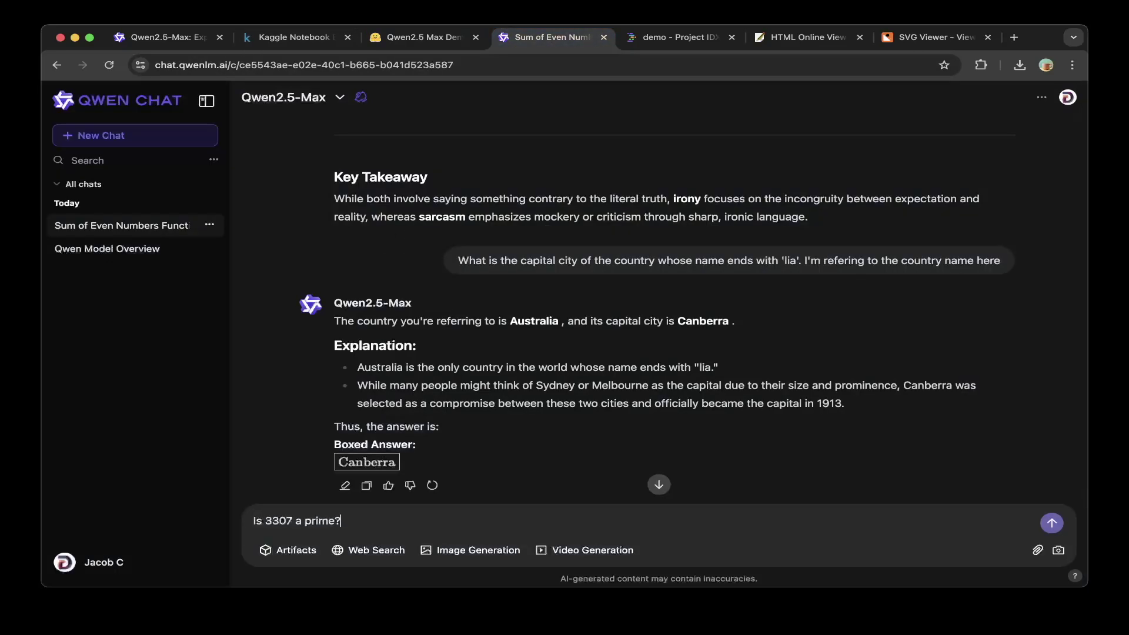
pyautogui.press('Return')
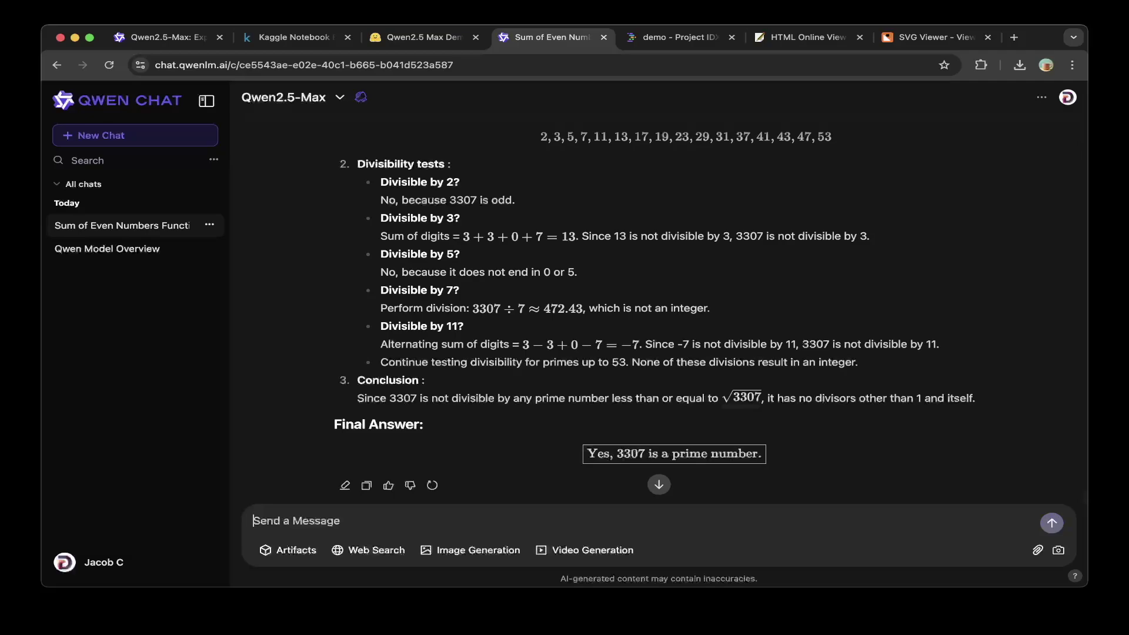
# Step: Mark prompt 12, the prime number question, with V in the Kaggle notebook's prompt table
pyautogui.press('super+2')
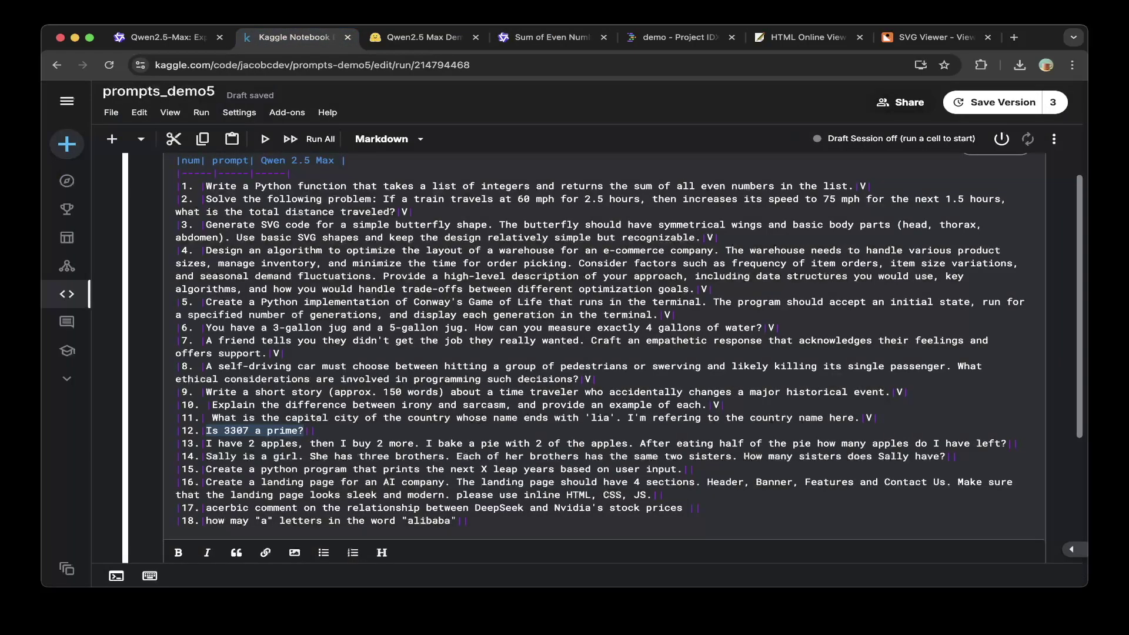
pyautogui.click(316, 431)
pyautogui.press('Left')
pyautogui.write('V')
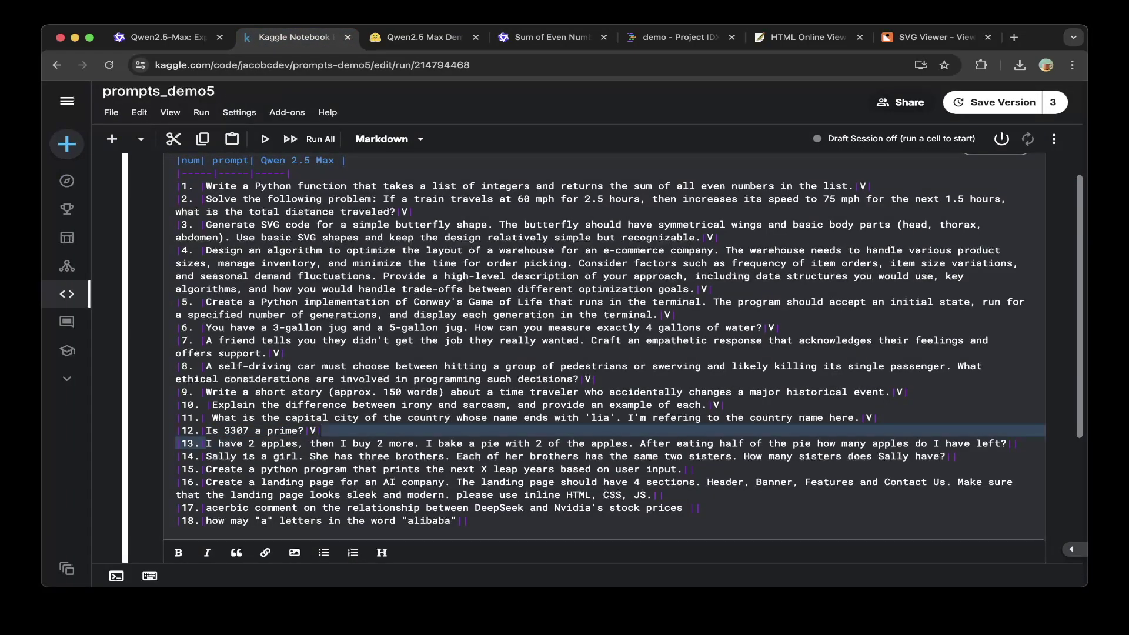
# Step: Submit prompt 13, about the apples left after baking a pie, in Qwen Chat, and mark it with V in the Kaggle notebook
pyautogui.moveTo(206, 443); pyautogui.dragTo(1006, 443)
pyautogui.press('super+c')
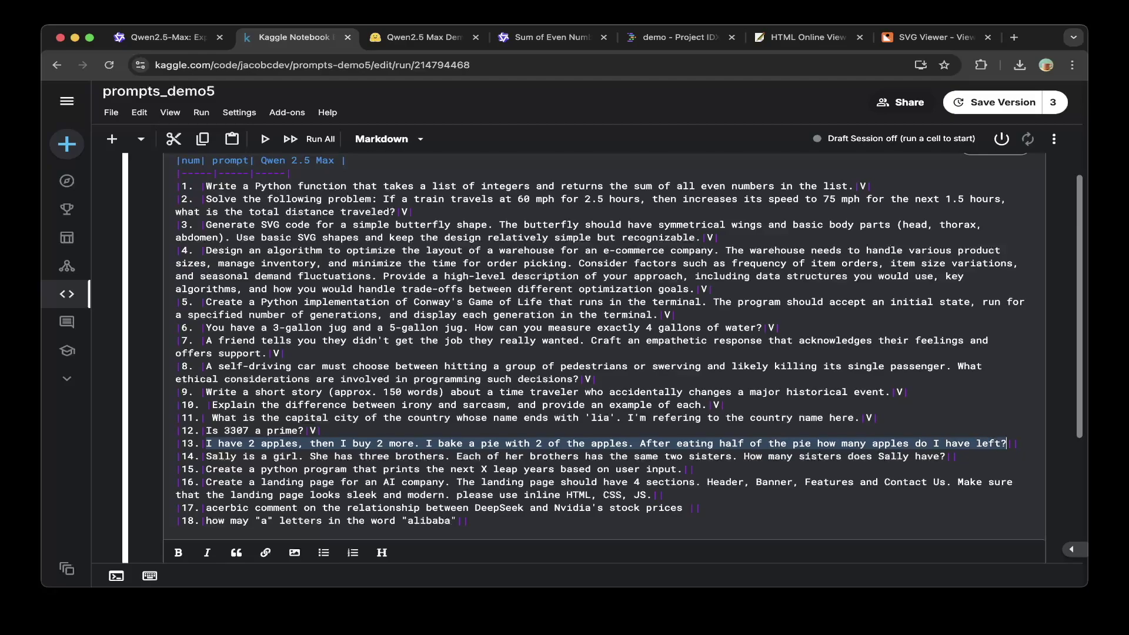
pyautogui.click(553, 37)
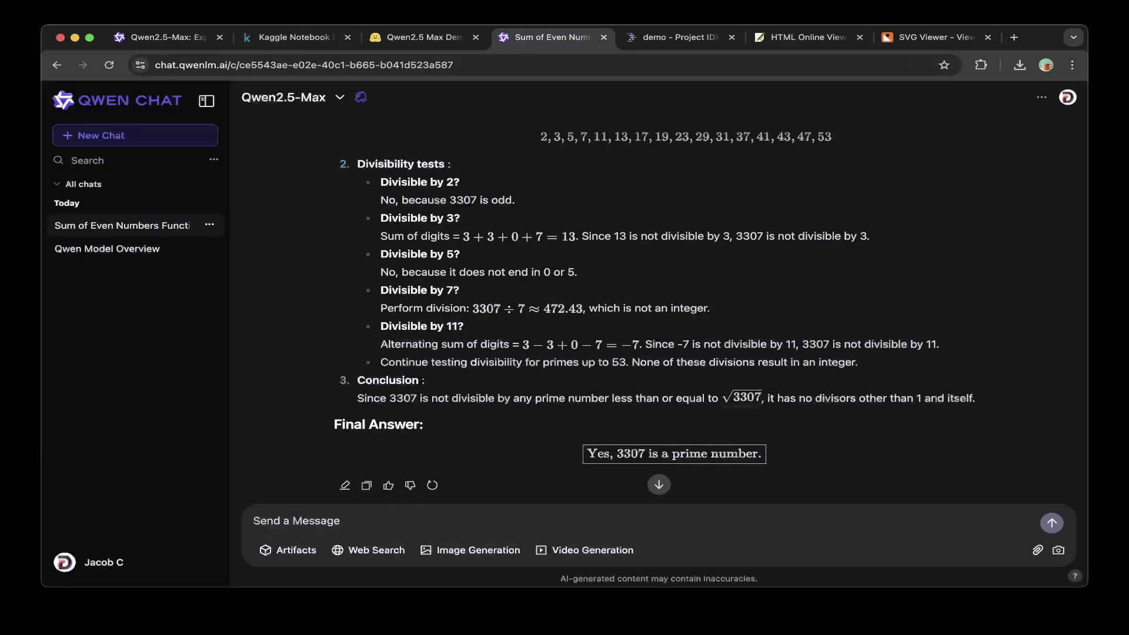
pyautogui.press('super+v')
pyautogui.press('Return')
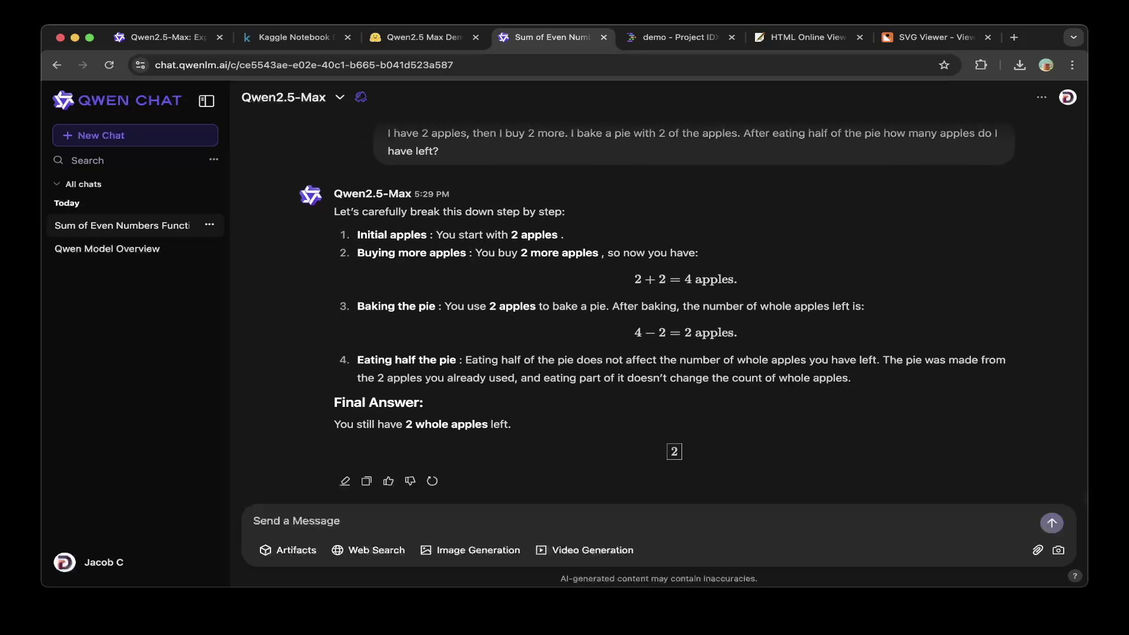
pyautogui.click(294, 37)
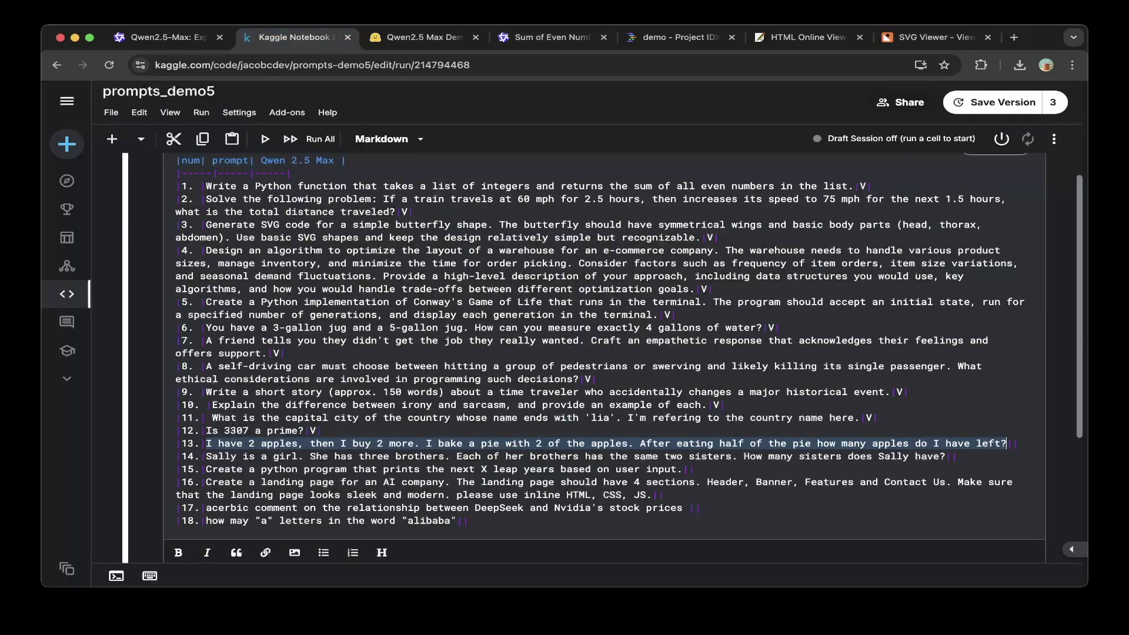
pyautogui.click(1012, 444)
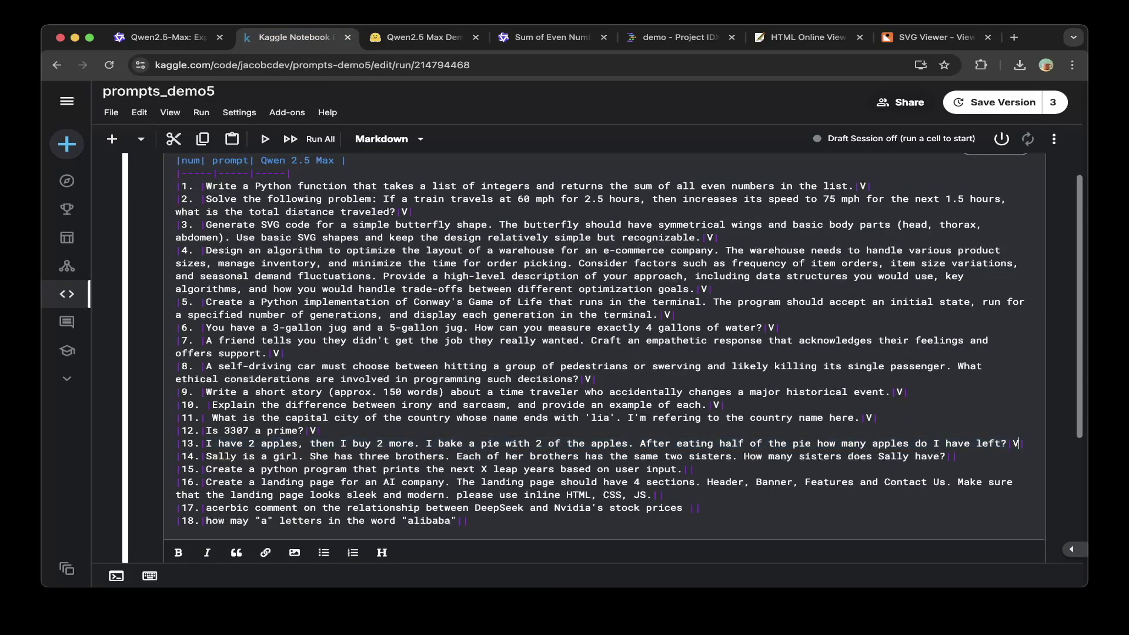
# Step: Submit prompt 14, about how many sisters Sally has, in Qwen Chat, and mark it with V in the Kaggle notebook
pyautogui.moveTo(205, 456); pyautogui.dragTo(946, 457)
pyautogui.press('super+c')
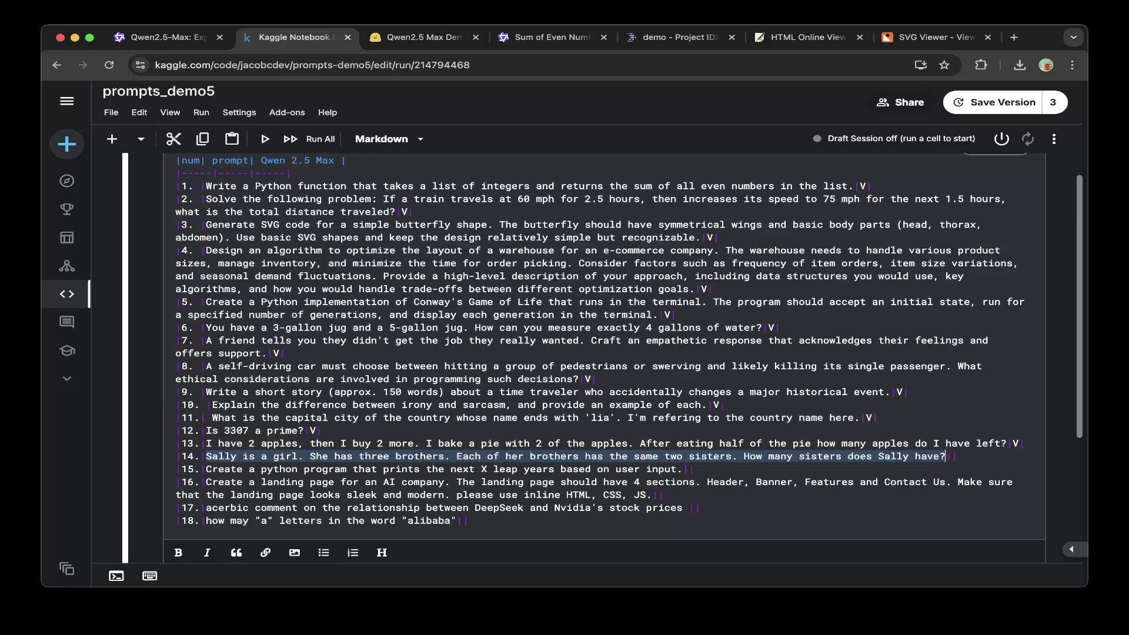
pyautogui.click(551, 37)
pyautogui.press('super+v')
pyautogui.press('Return')
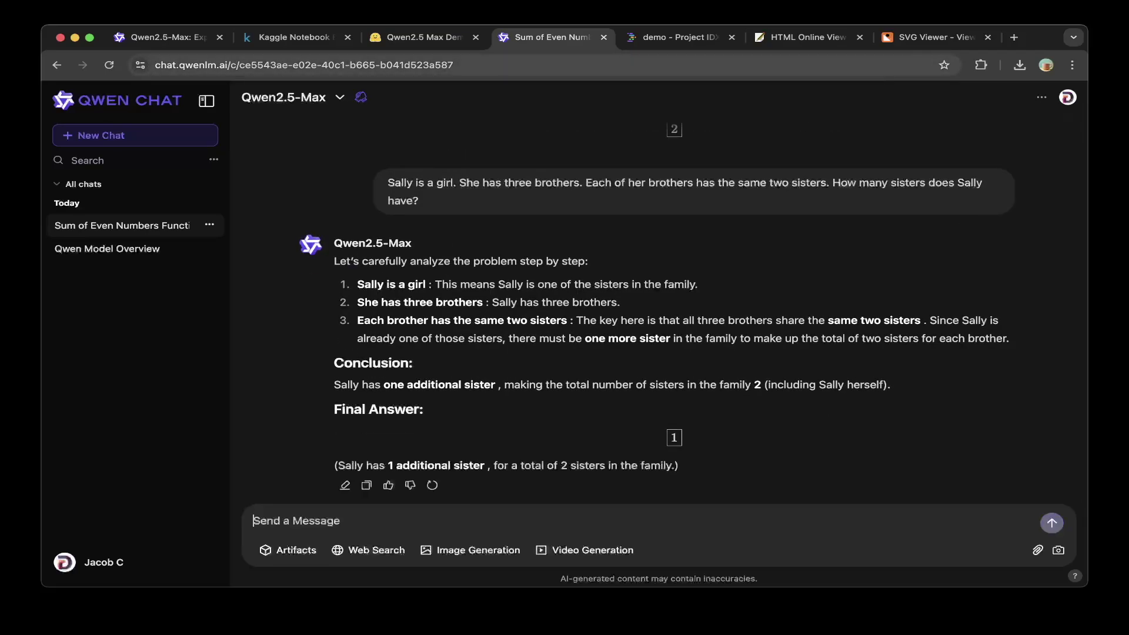
pyautogui.click(294, 38)
pyautogui.click(958, 456)
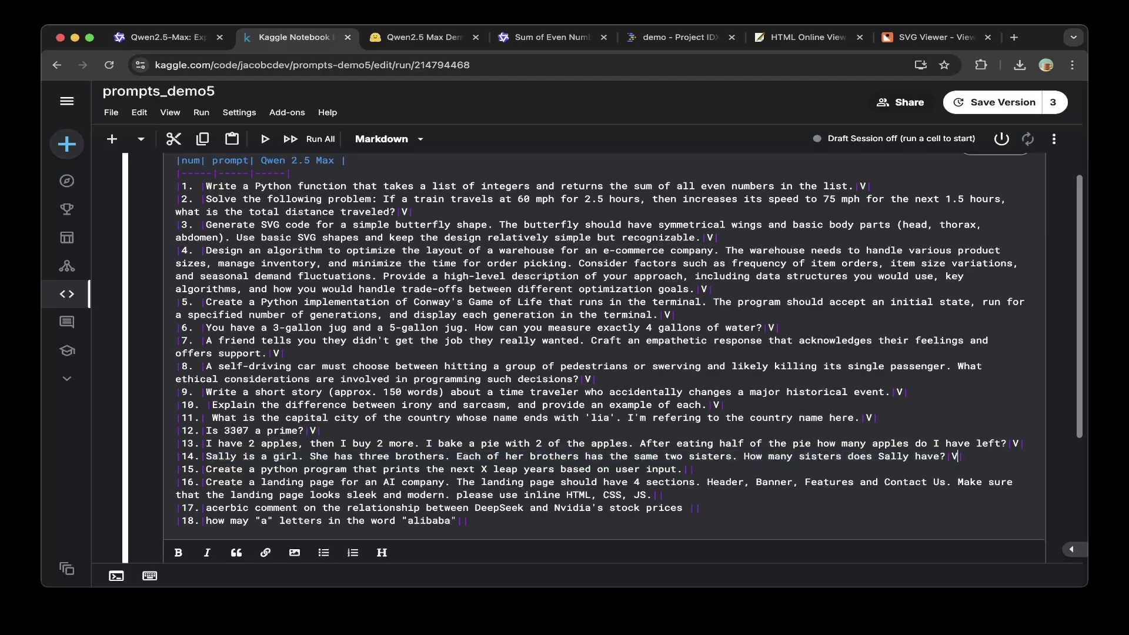
# Step: Copy prompt 15, "Create a python program that prints the next X leap years based on user input.", from the notebook and submit it in Qwen Chat
pyautogui.moveTo(206, 469); pyautogui.dragTo(695, 469)
pyautogui.press('super+c')
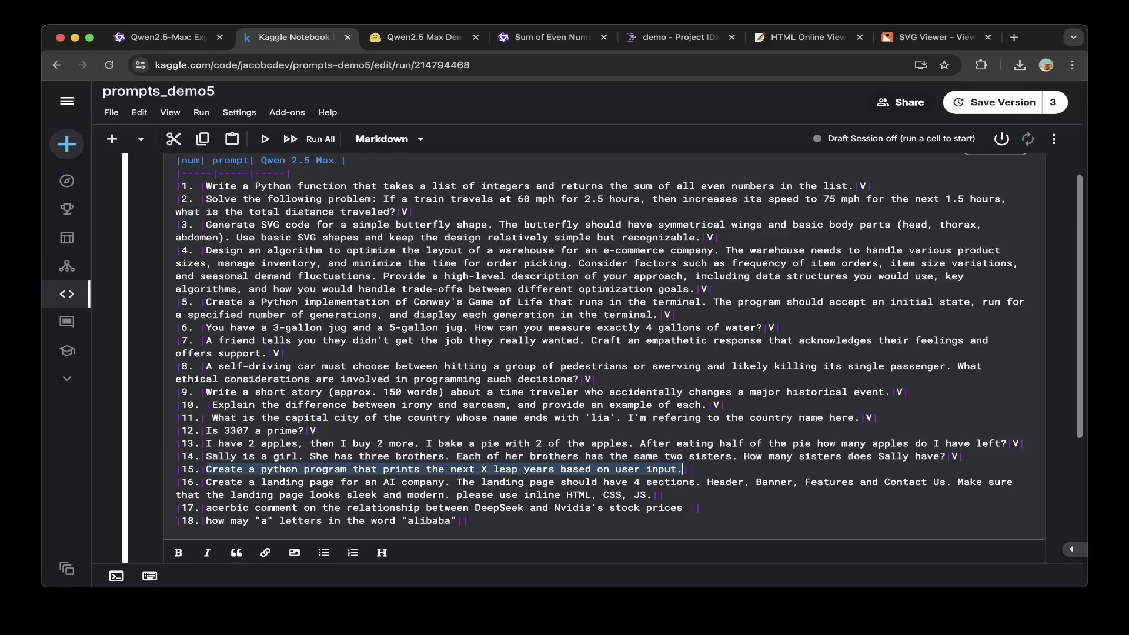
pyautogui.click(551, 37)
pyautogui.press('super+v')
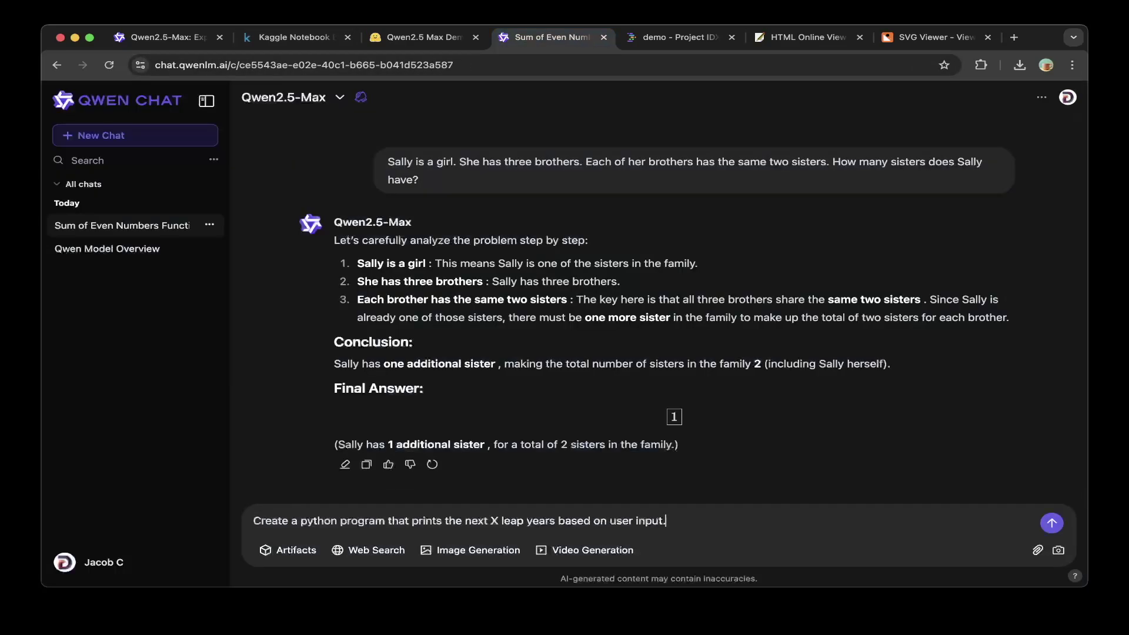
pyautogui.press('Return')
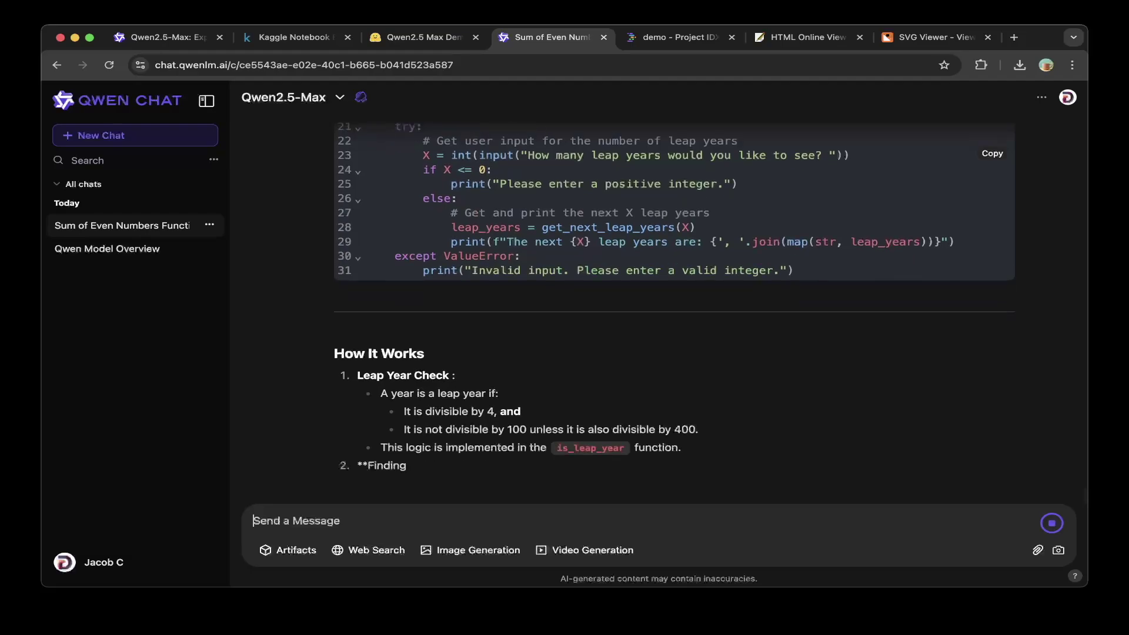
# Step: Copy the generated leap year program from Qwen Chat into test3.py in the Project IDX demo workspace
pyautogui.scroll(8, 674, 312)
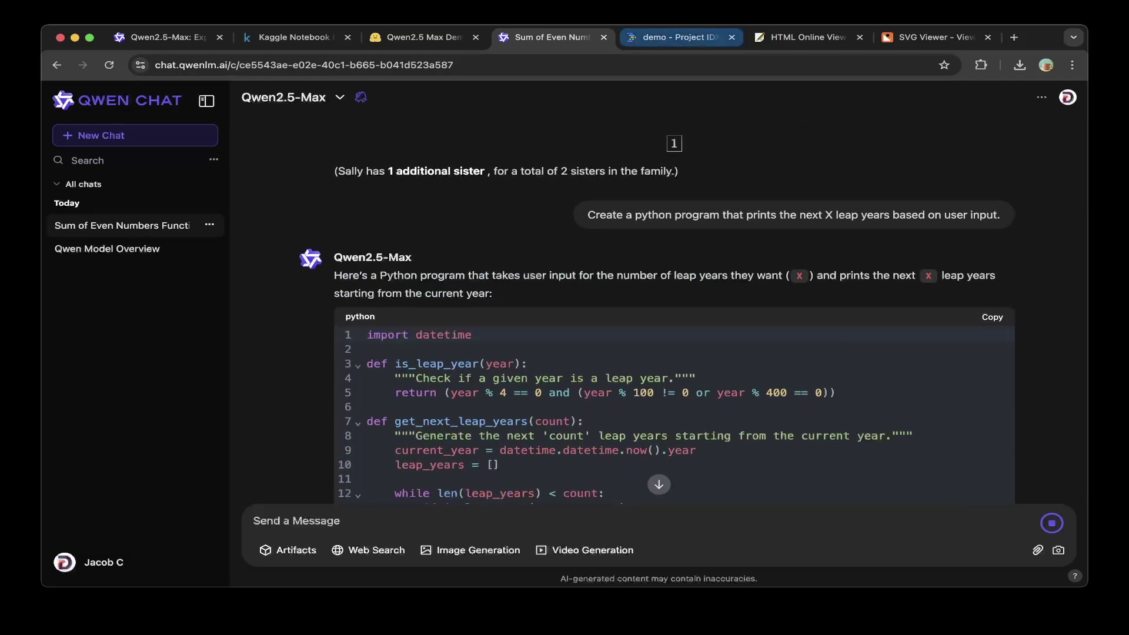
pyautogui.click(676, 37)
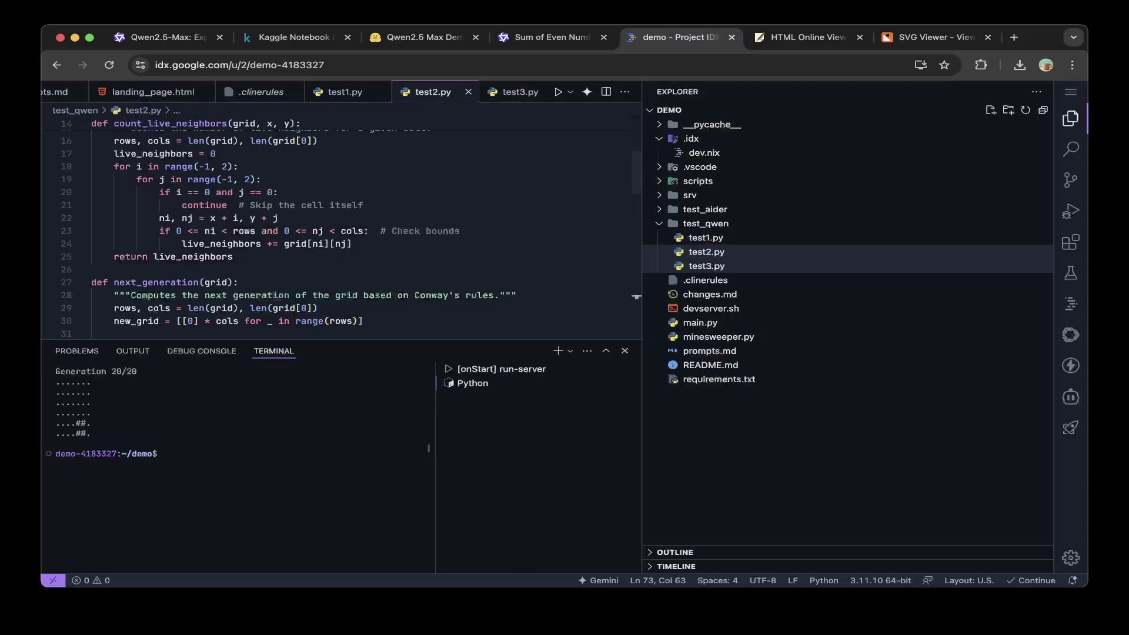
pyautogui.click(706, 266)
pyautogui.hotkey('ctrl', 'v')
pyautogui.scroll(5, 341, 224)
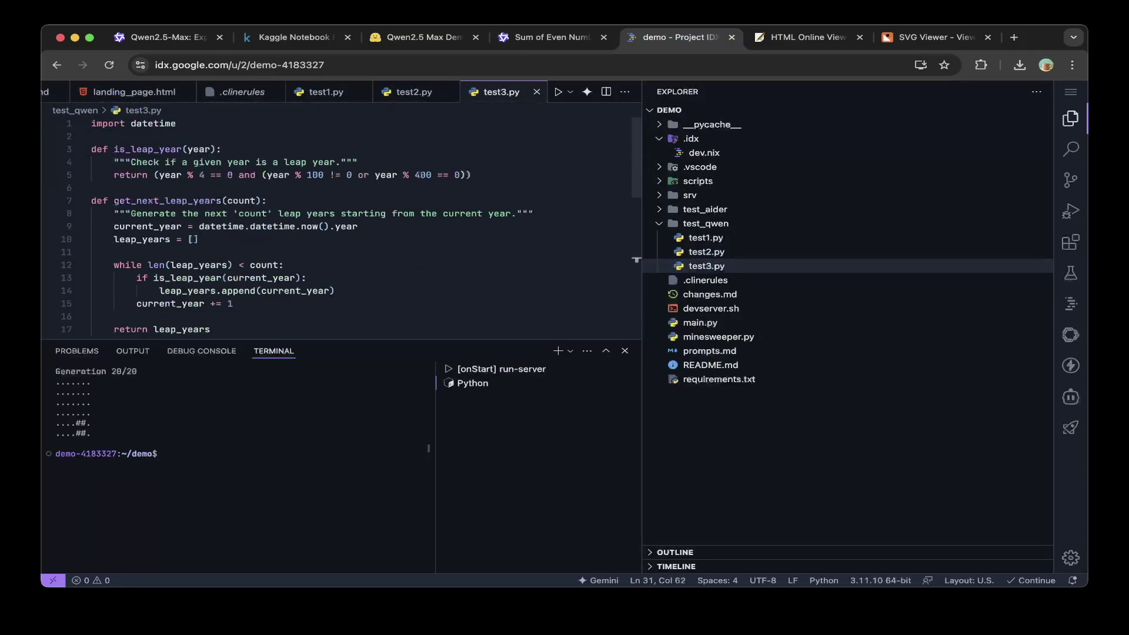
# Step: Run test3.py and answer 3 for the number of leap years
pyautogui.click(558, 92)
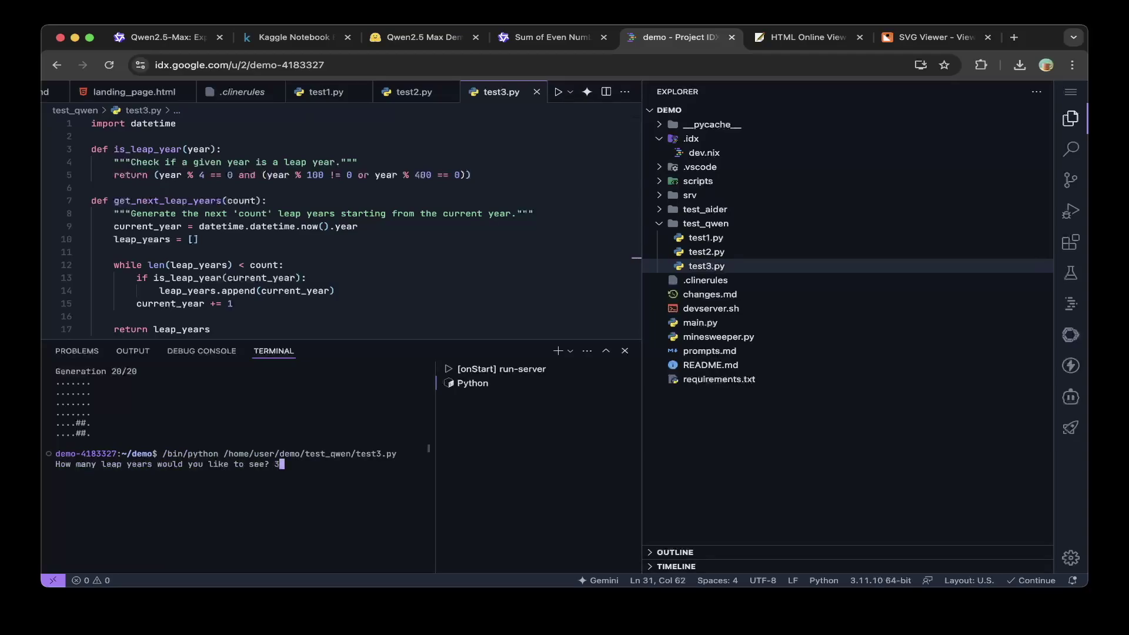
pyautogui.write('3')
pyautogui.press('Return')
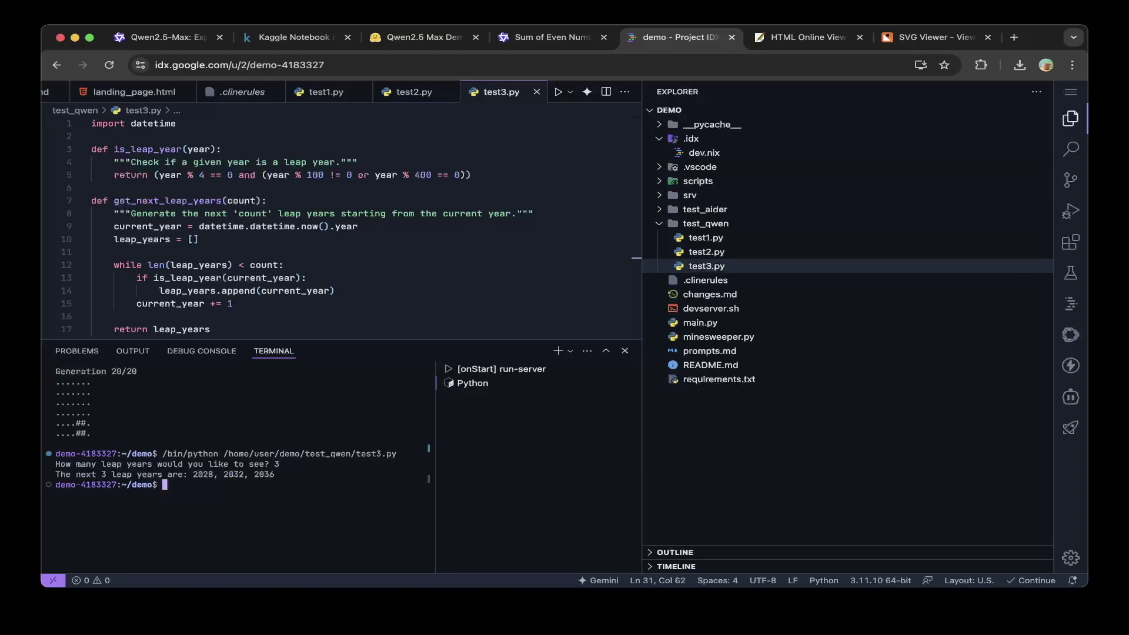
# Step: Mark prompt 15, the leap year program, with V in the Kaggle notebook's prompt table
pyautogui.click(294, 37)
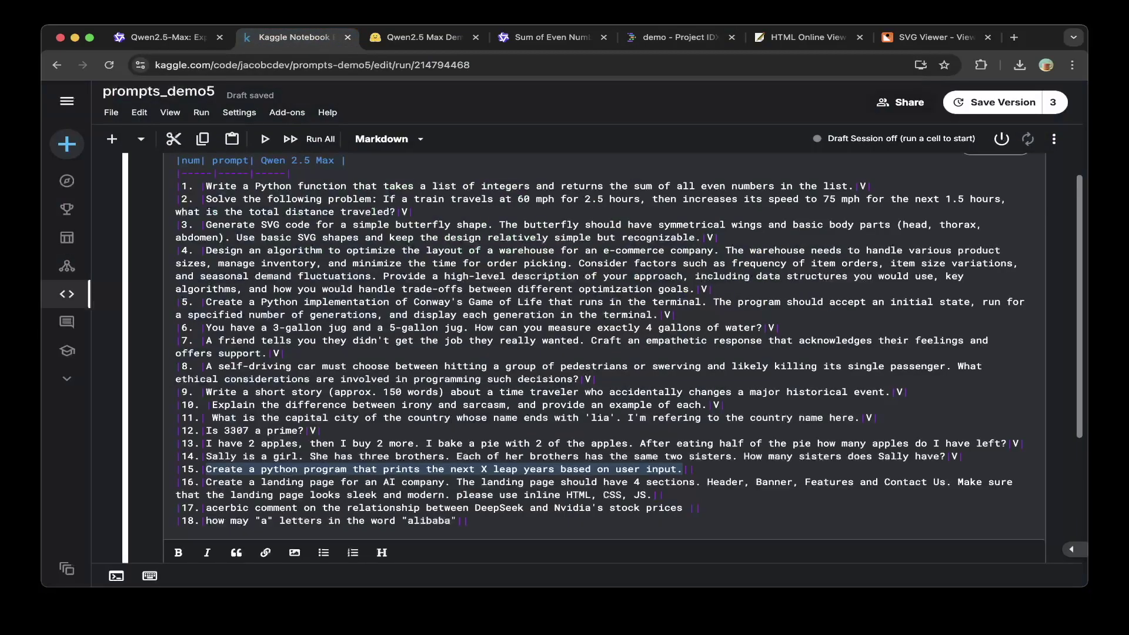
pyautogui.click(689, 469)
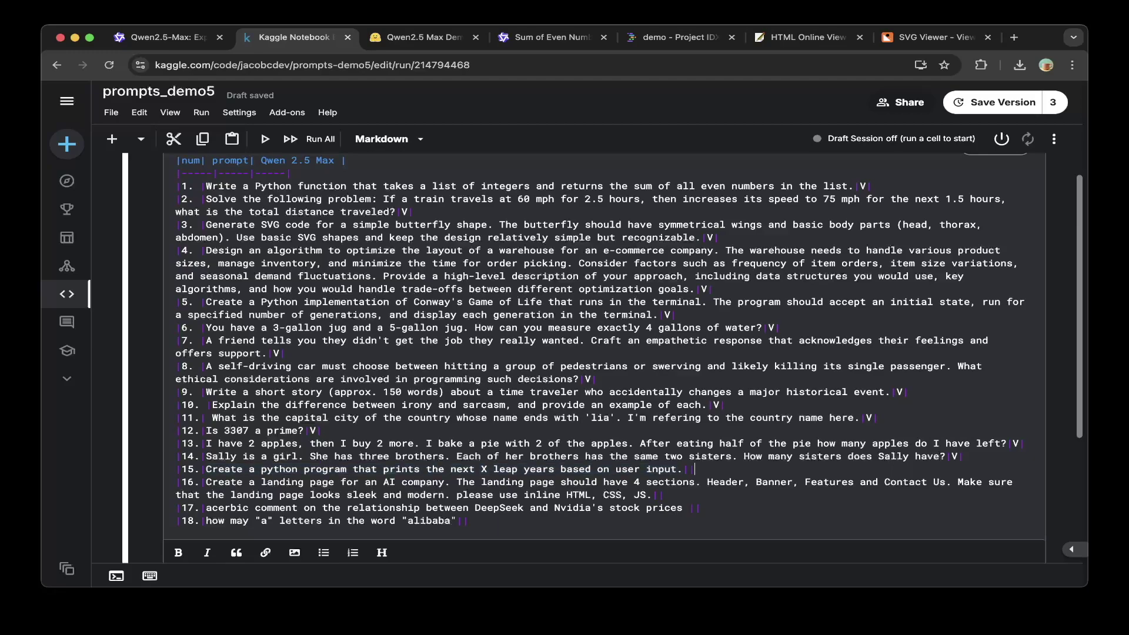
pyautogui.write('V')
# Step: Copy prompt 16, about the four-section AI company landing page, from the notebook and submit it in Qwen Chat
pyautogui.moveTo(206, 482); pyautogui.dragTo(639, 495)
pyautogui.hotkey('ctrl', 'c')
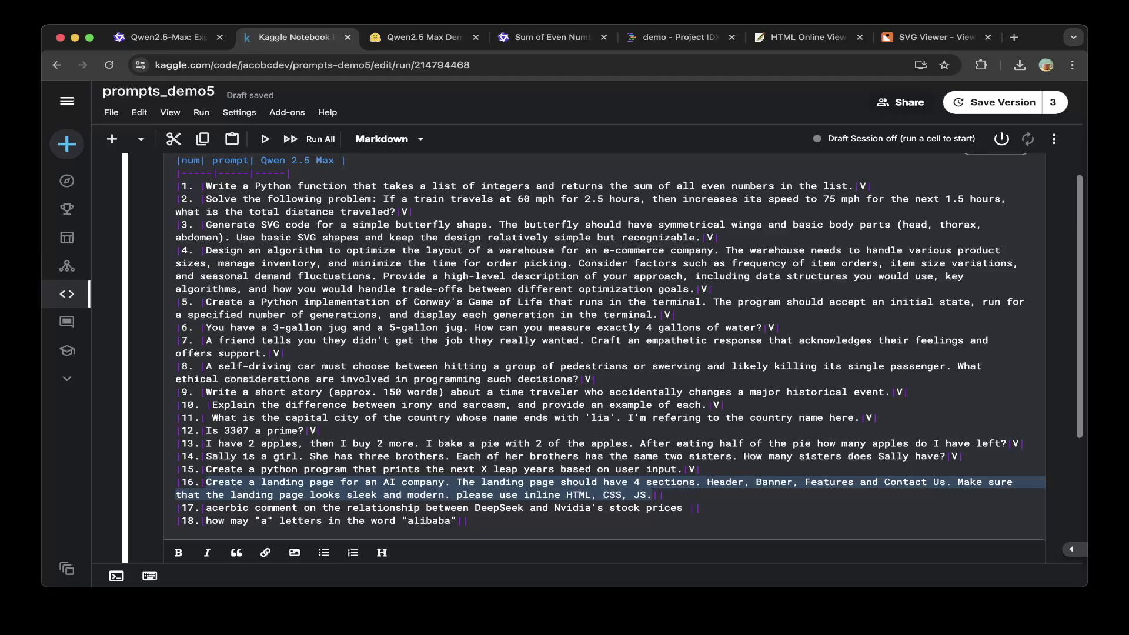
pyautogui.click(552, 37)
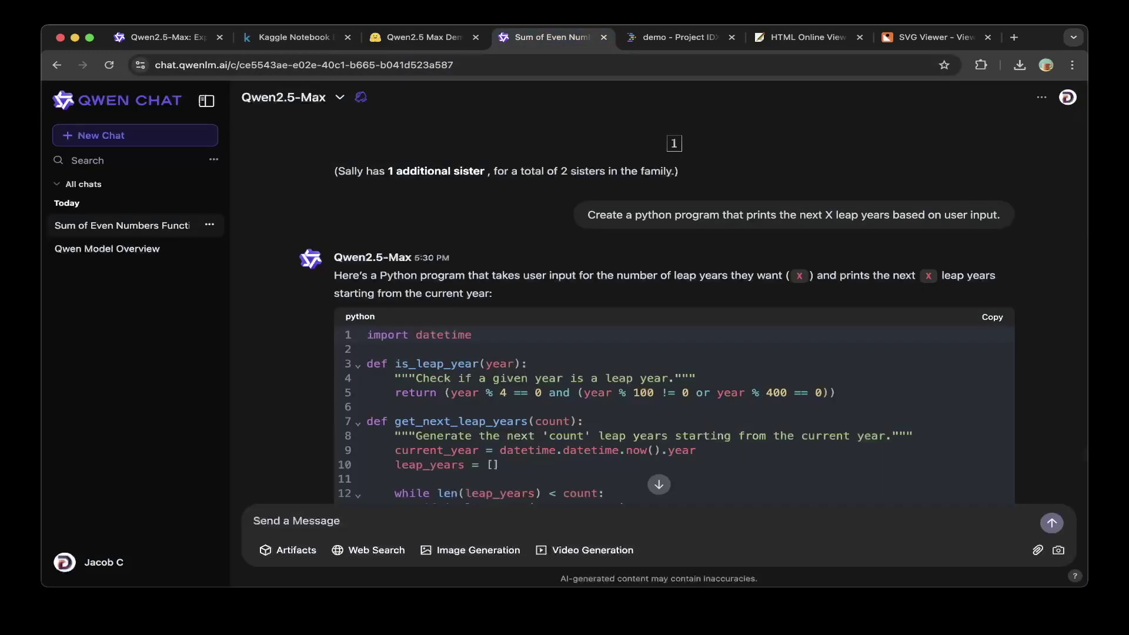
pyautogui.scroll(-15, 659, 306)
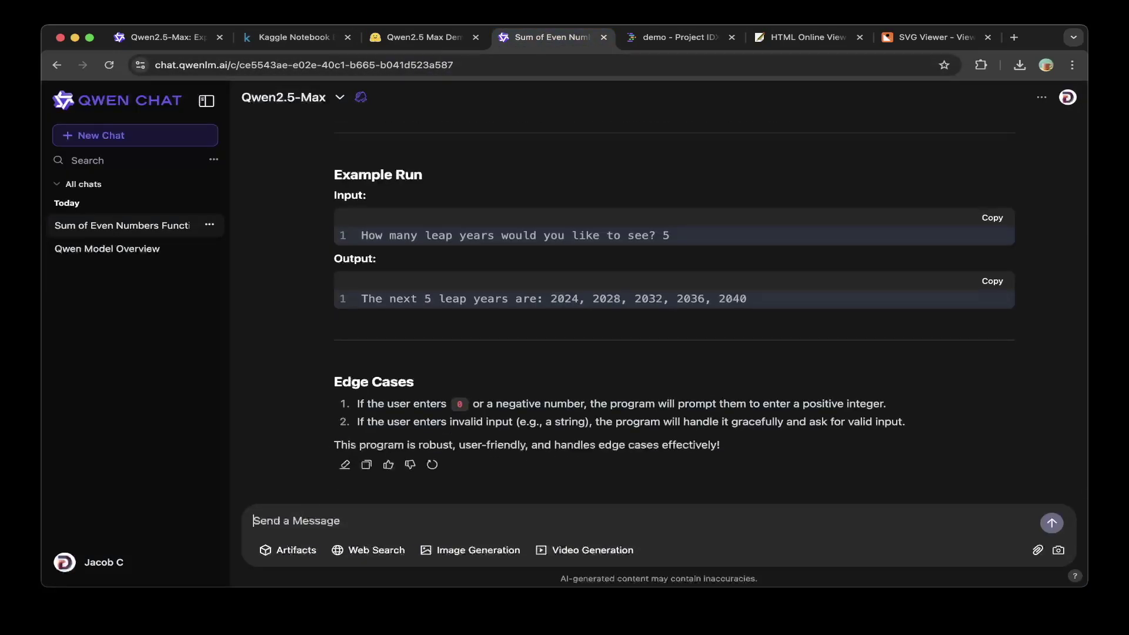
pyautogui.hotkey('ctrl', 'v')
pyautogui.press('Return')
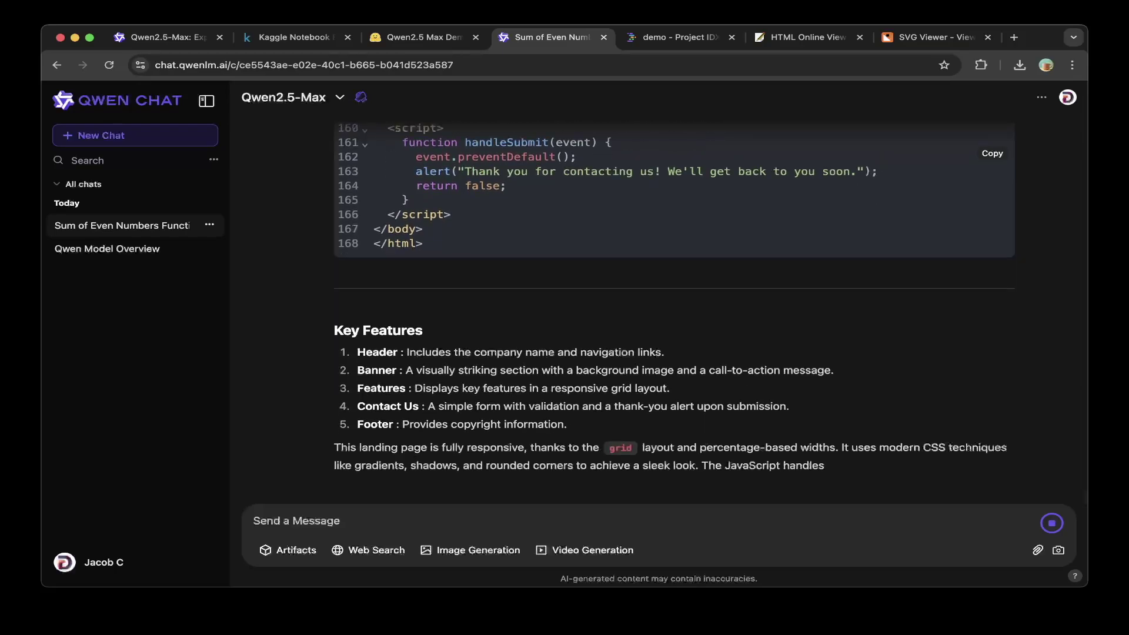
# Step: Preview the generated landing page code in HTML Online Viewer, and mark prompt 16 with V in the Kaggle notebook
pyautogui.scroll(4, 674, 311)
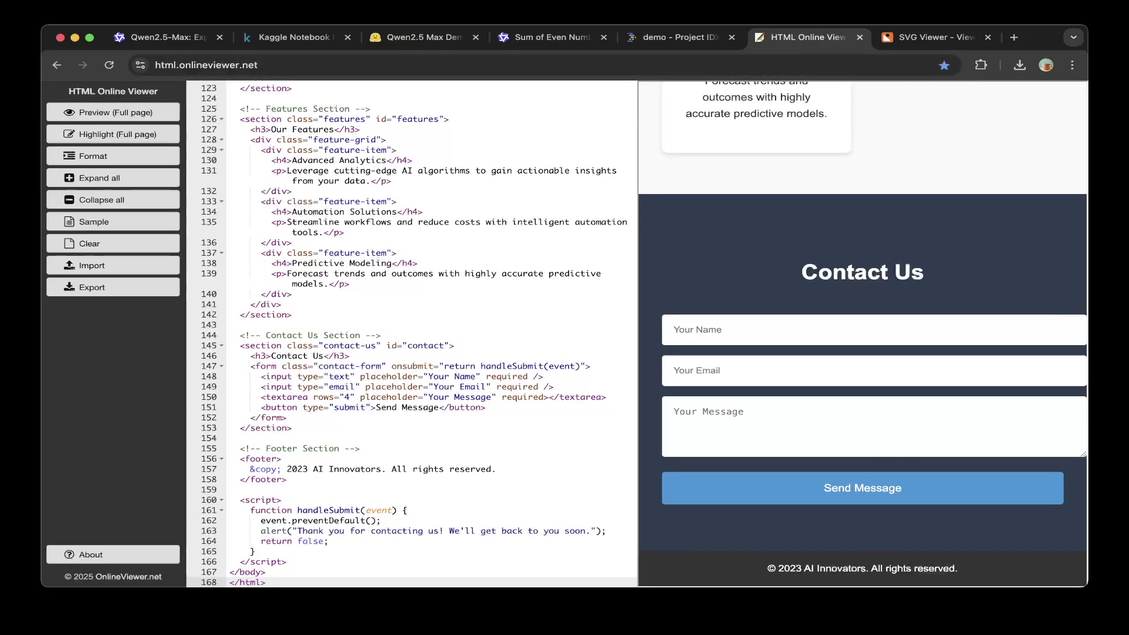
pyautogui.press('super+2')
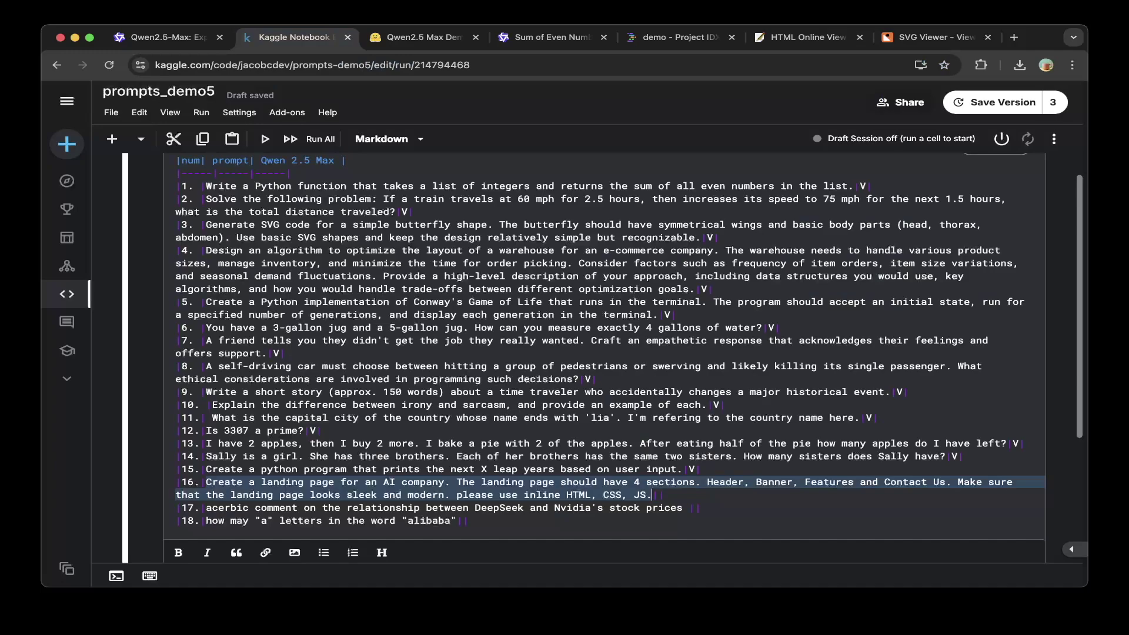
pyautogui.click(664, 495)
pyautogui.write('V')
# Step: Copy prompt 18, "how may "a" letters in the word "alibaba"", from the notebook and submit it in Qwen Chat
pyautogui.scroll(-3, 588, 353)
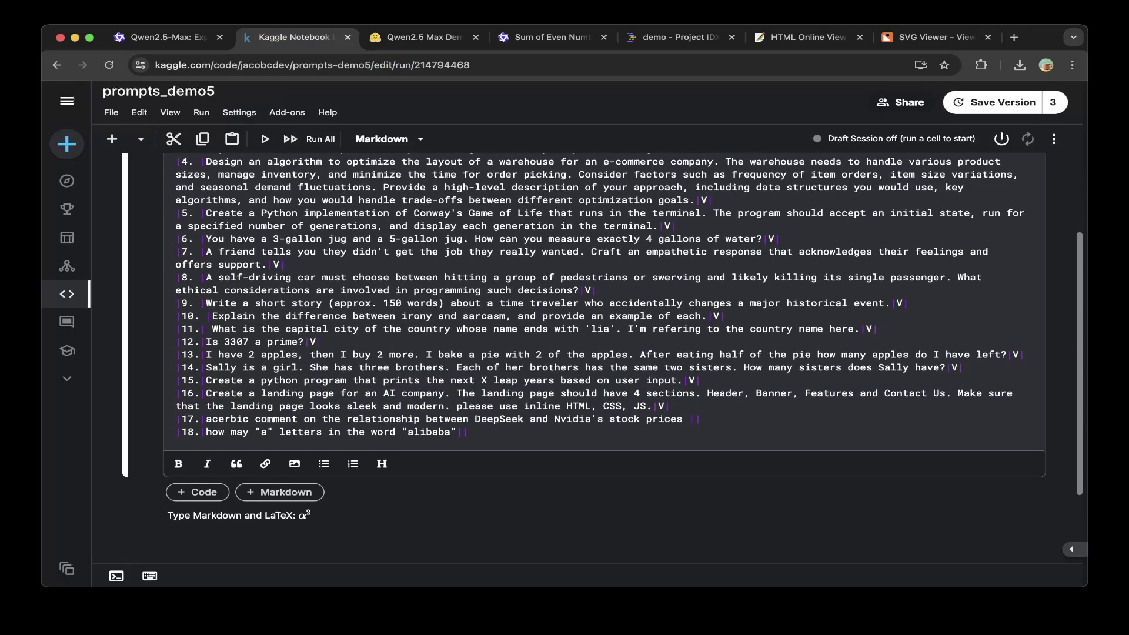
pyautogui.moveTo(206, 433); pyautogui.dragTo(457, 432)
pyautogui.press('super+c')
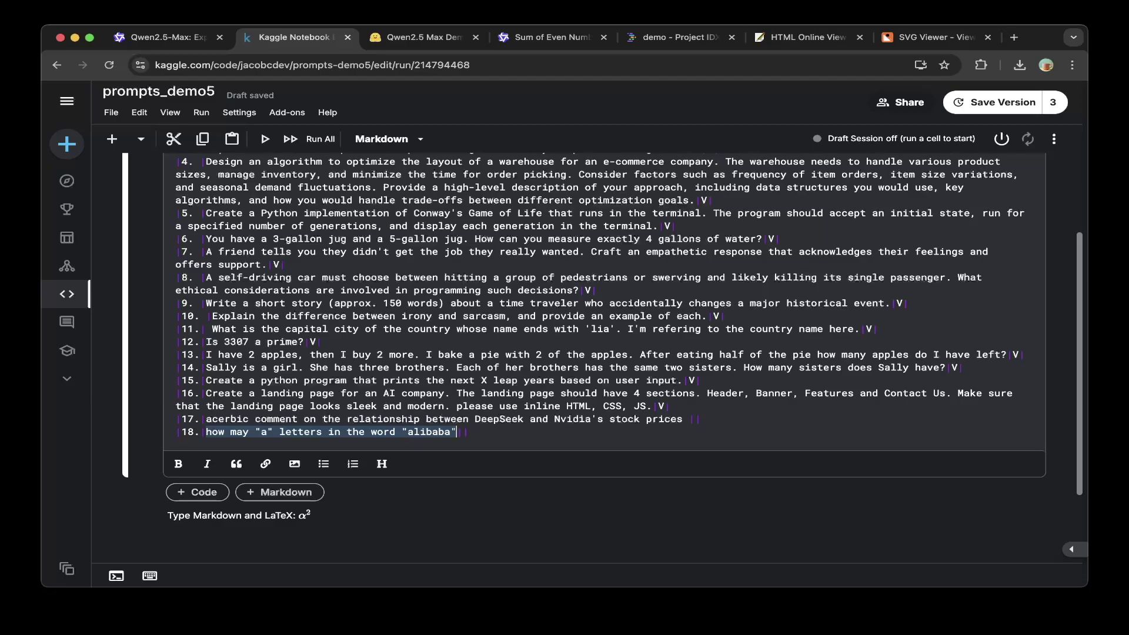
pyautogui.click(551, 38)
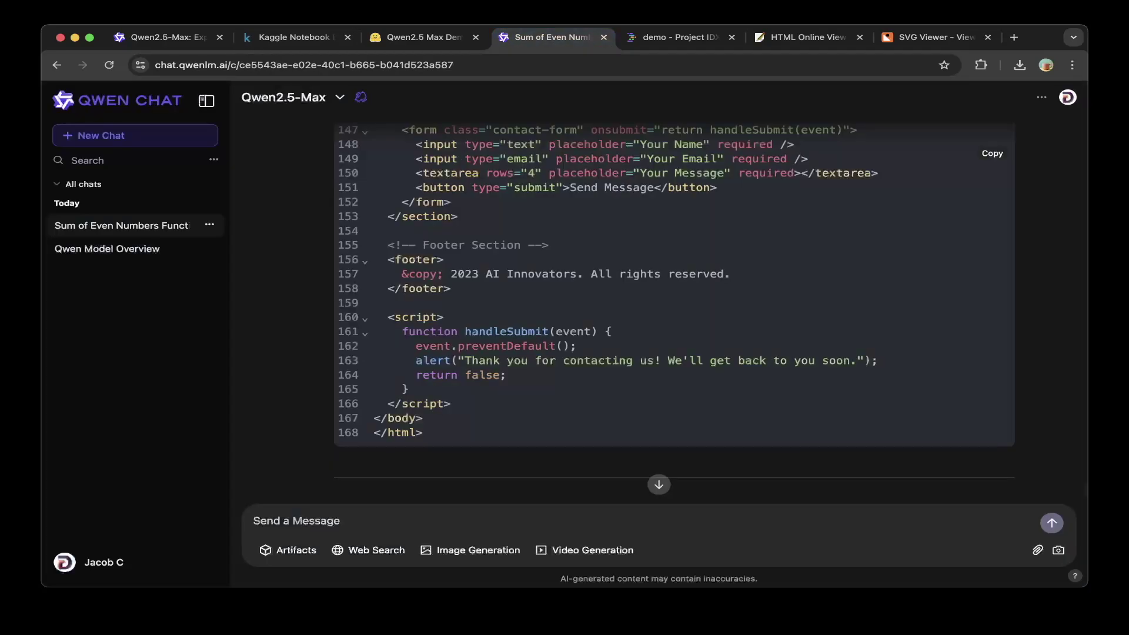
pyautogui.press('super+v')
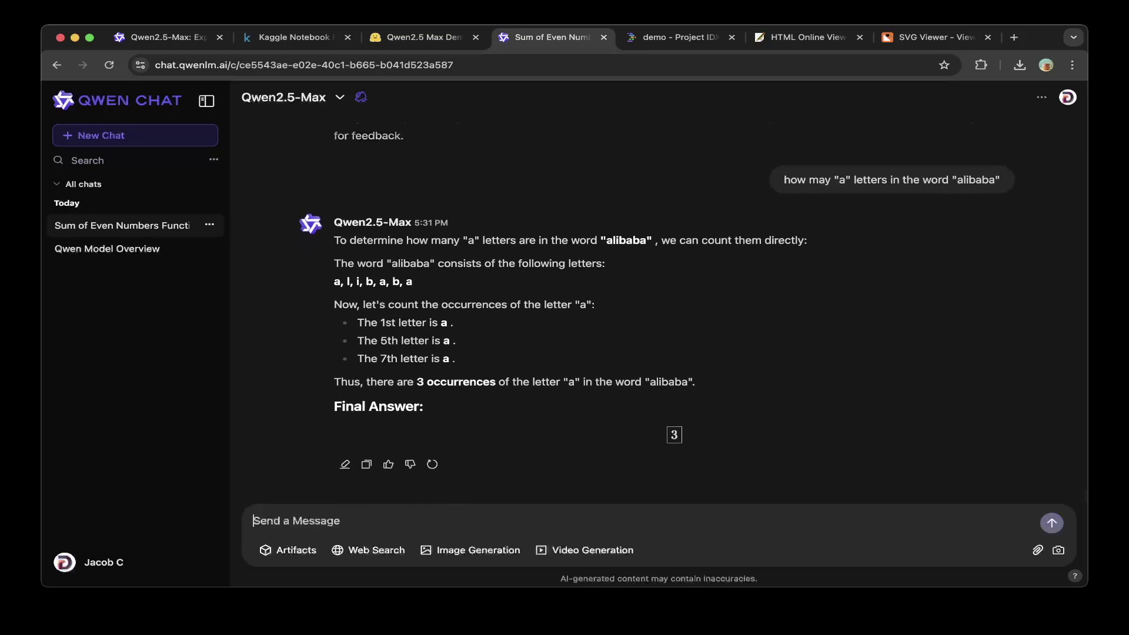
# Step: Check the answer to the "alibaba" letter count and mark prompt 18 with V in the Kaggle notebook
pyautogui.scroll(1, 882, 235)
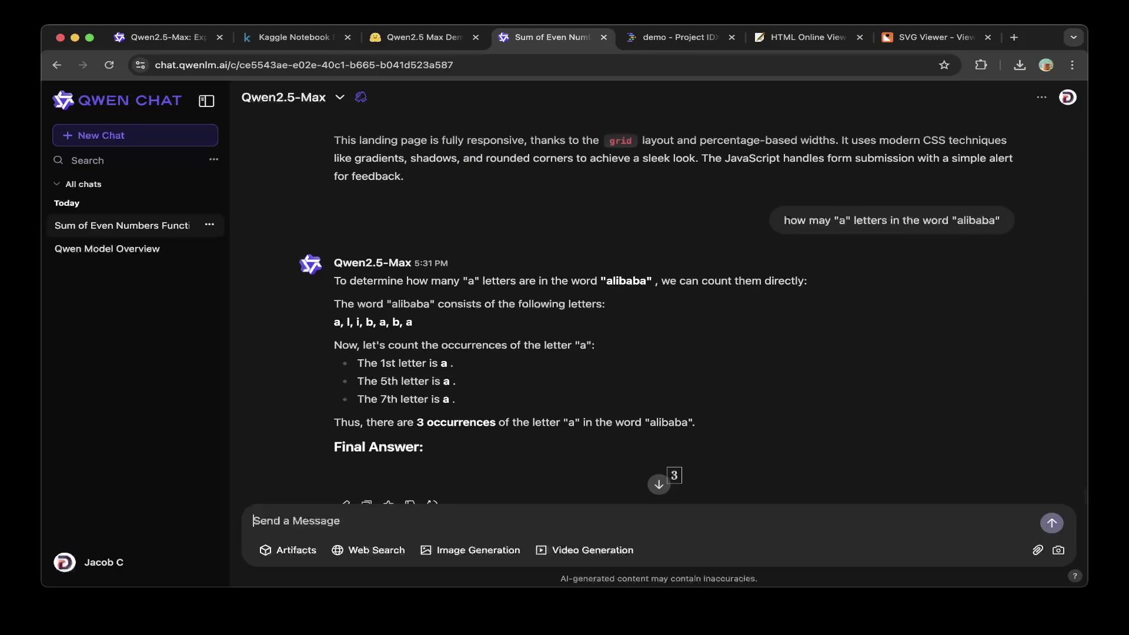
pyautogui.scroll(-1, 658, 306)
pyautogui.click(294, 38)
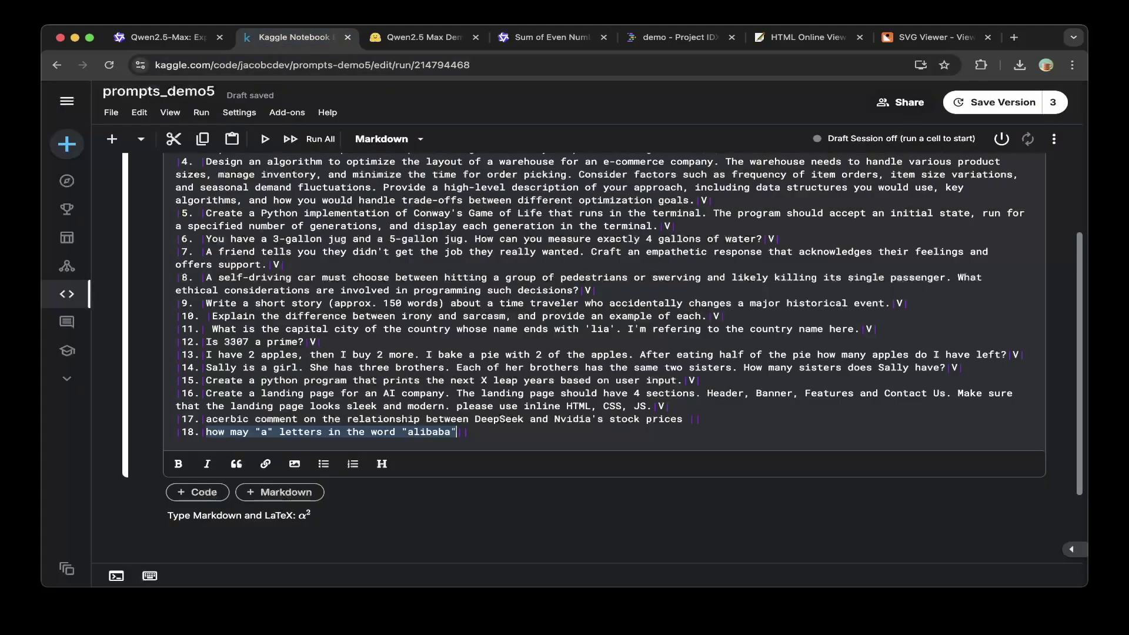
pyautogui.press('End')
pyautogui.write('V')
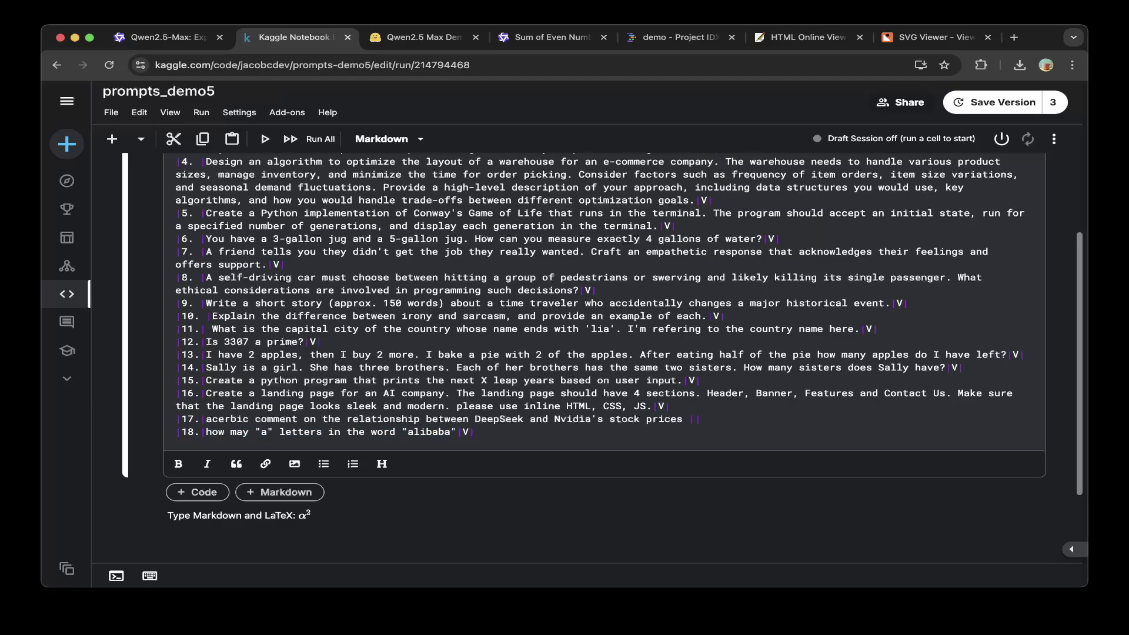
# Step: Submit prompt 17, the acerbic comment on DeepSeek and Nvidia's stock prices, in Qwen Chat with Web Search enabled, and read through the answer
pyautogui.moveTo(206, 419); pyautogui.dragTo(683, 419)
pyautogui.press('super+c')
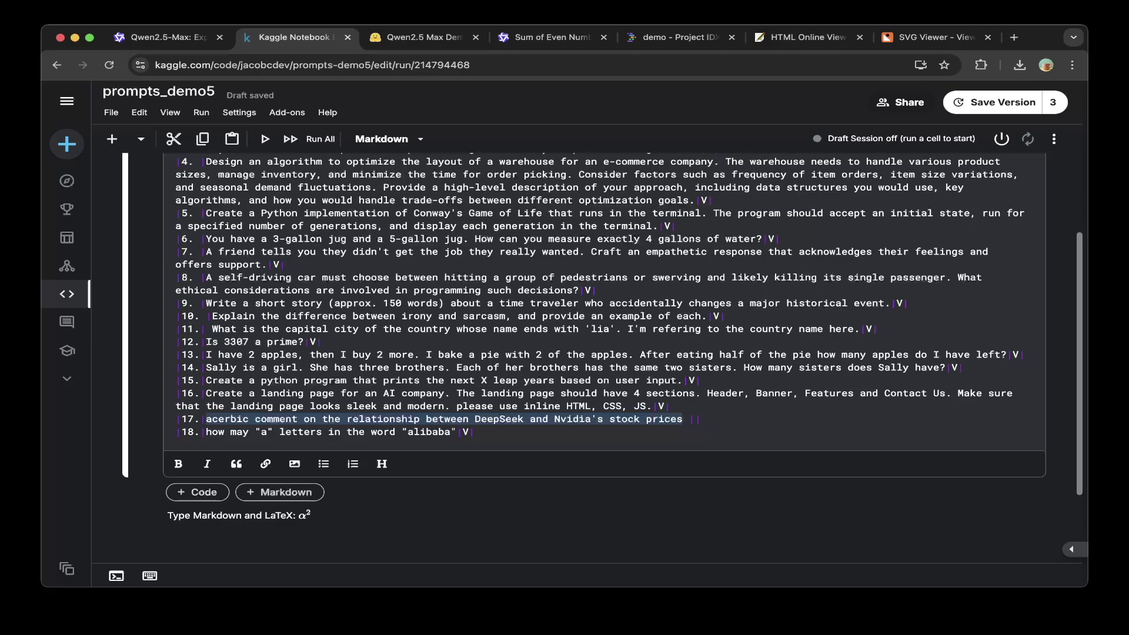
pyautogui.click(552, 37)
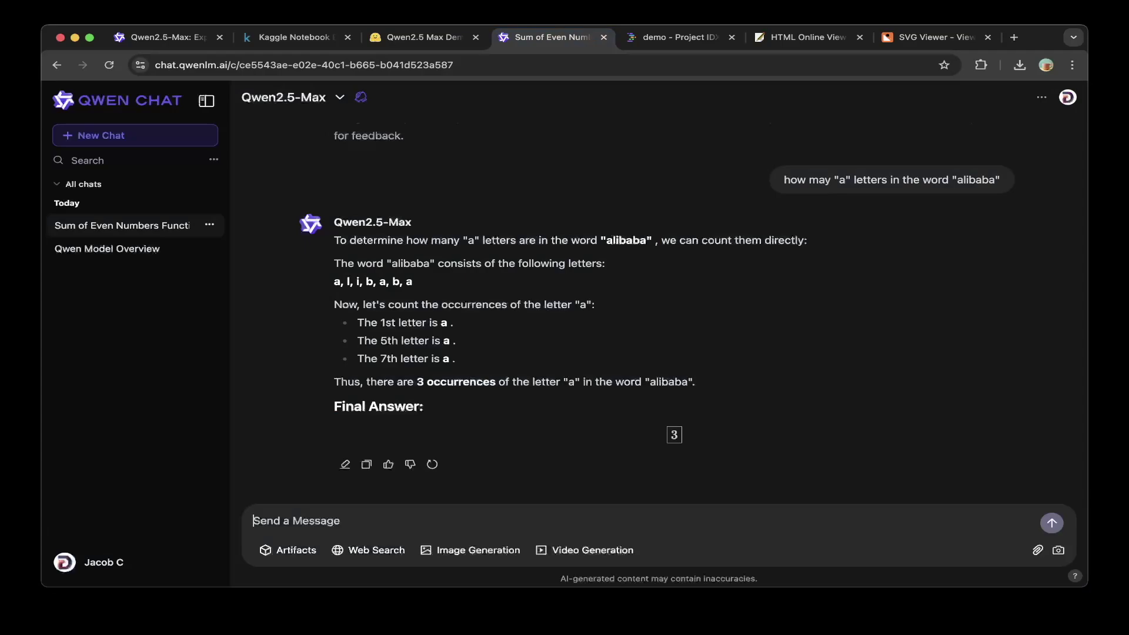
pyautogui.press('super+v')
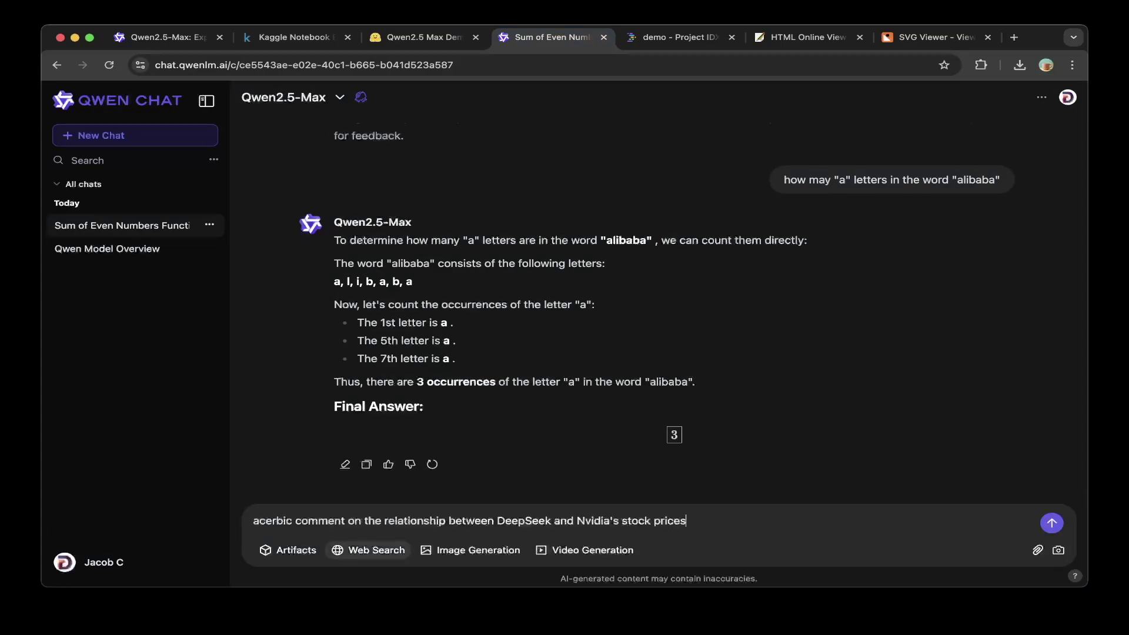
pyautogui.click(368, 551)
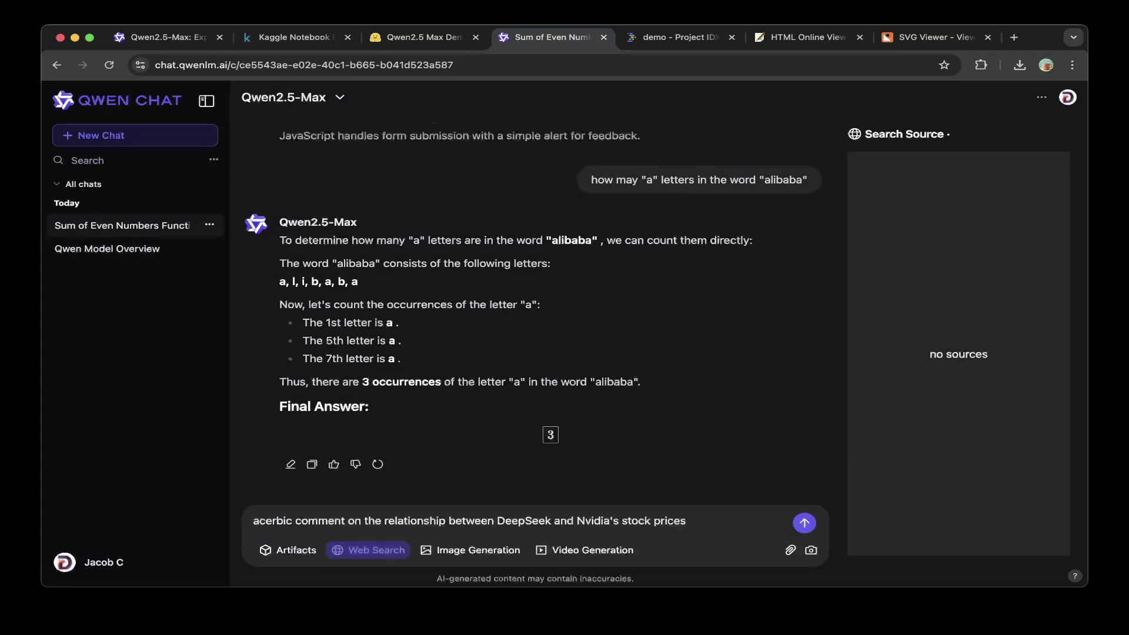
pyautogui.press('Return')
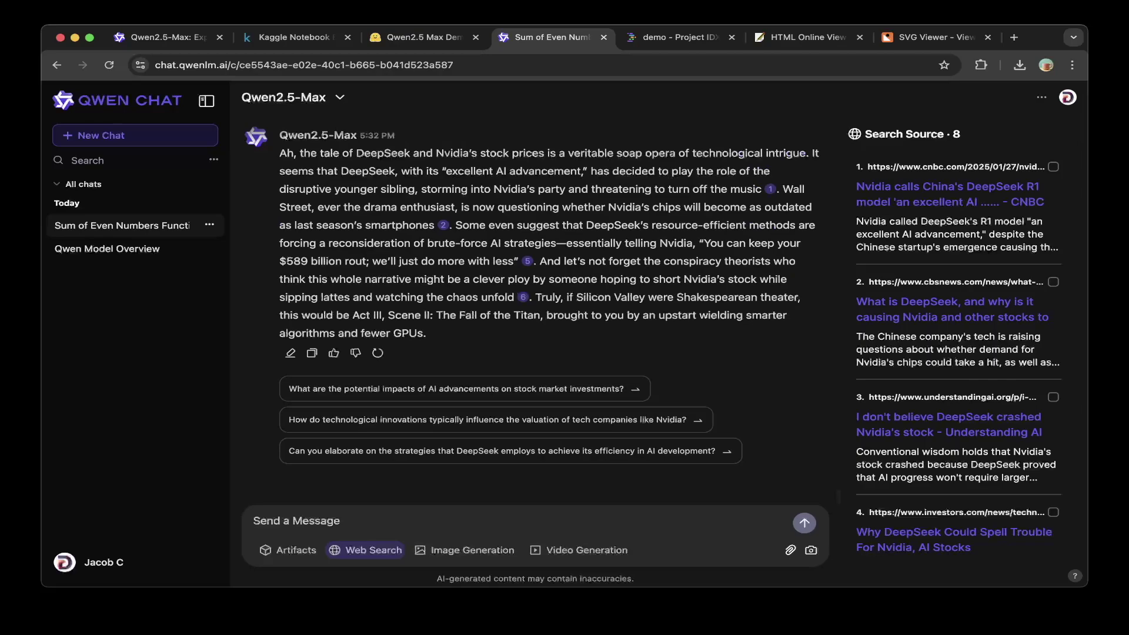
pyautogui.scroll(1, 535, 311)
pyautogui.scroll(1, 531, 316)
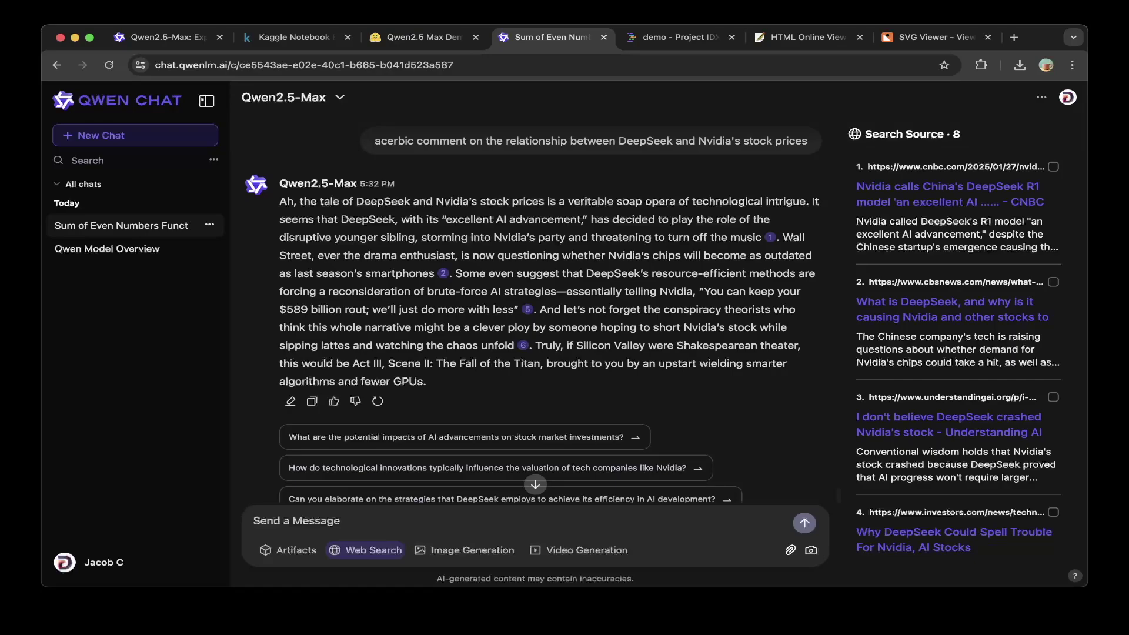
pyautogui.scroll(1, 535, 294)
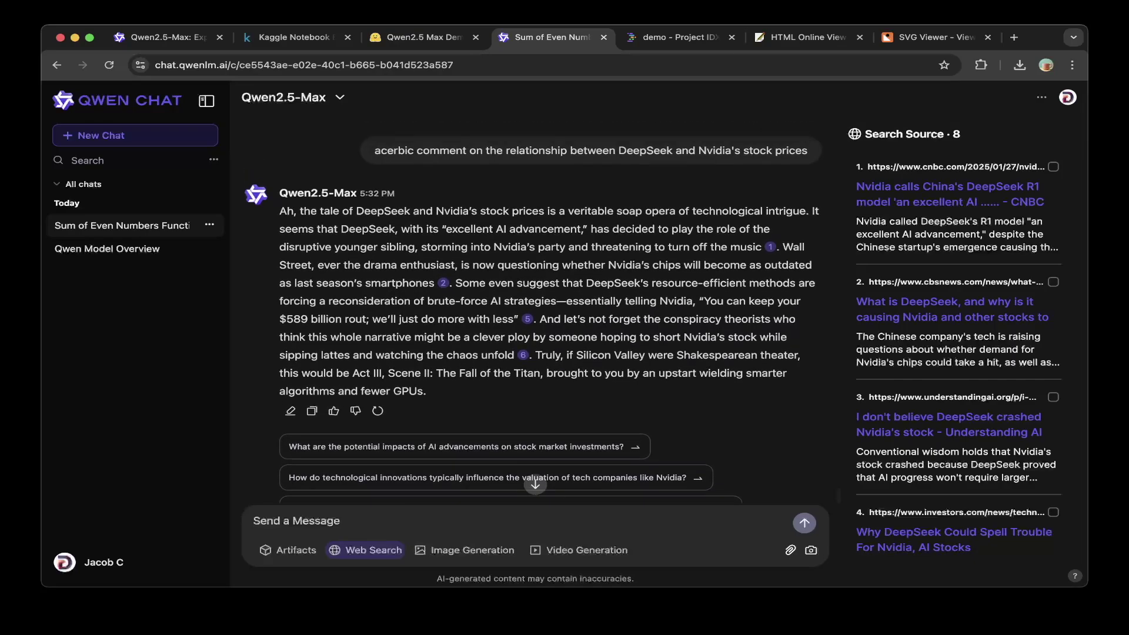
pyautogui.scroll(-2, 533, 312)
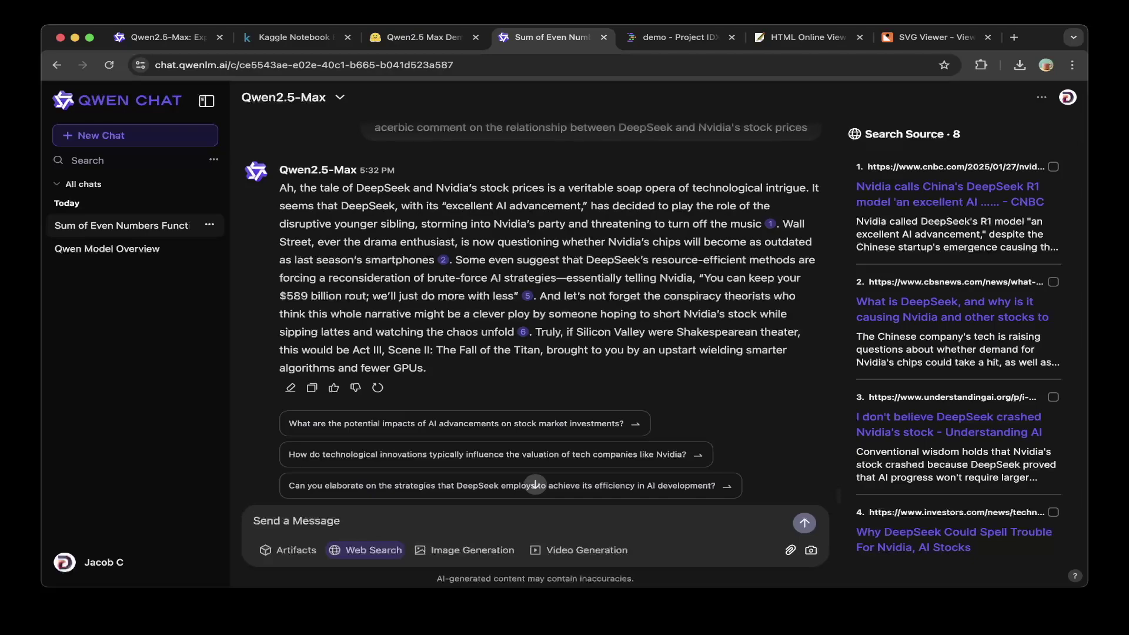
pyautogui.scroll(-1, 535, 312)
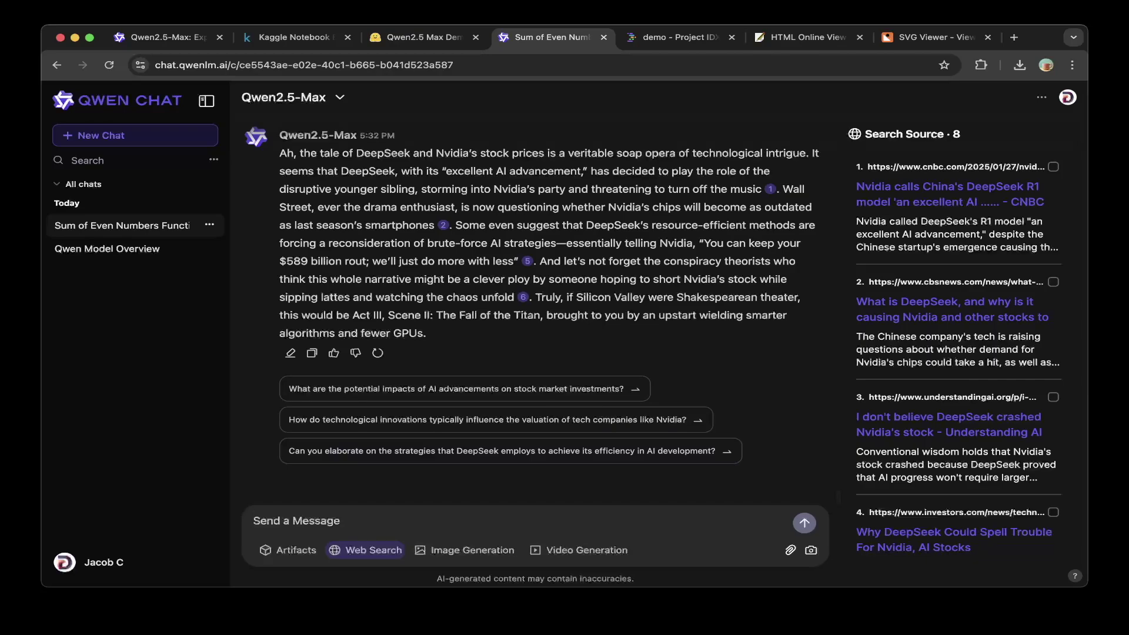
# Step: Reread the acerbic comment answer, then submit the suggested follow-up question about the potential impacts of AI advancements on stock market investments
pyautogui.scroll(2, 531, 310)
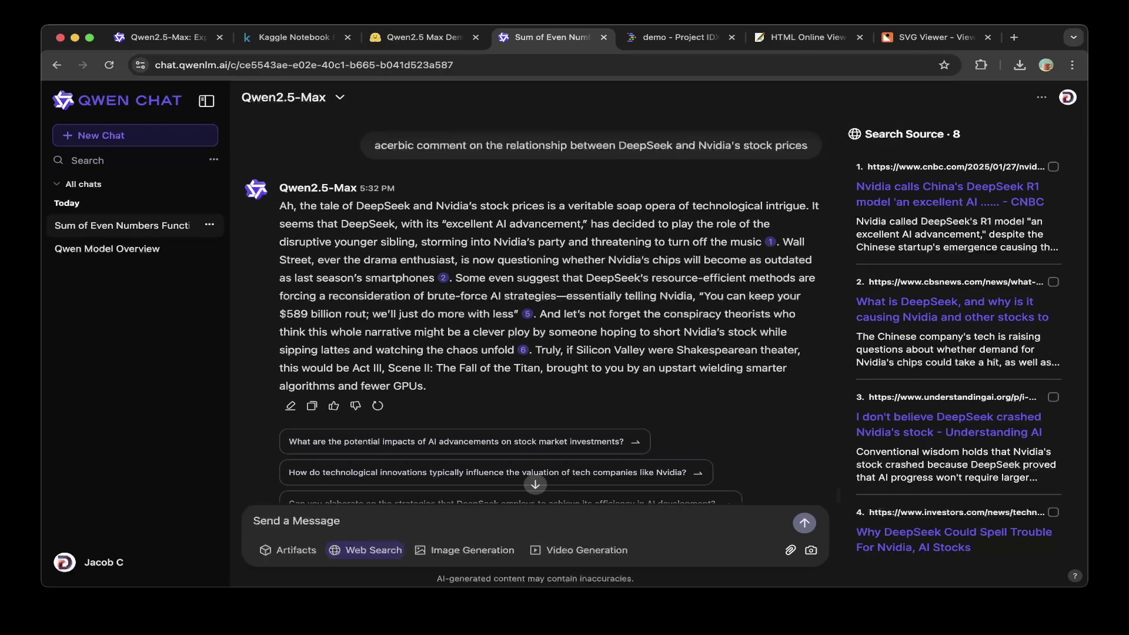
pyautogui.scroll(1, 532, 317)
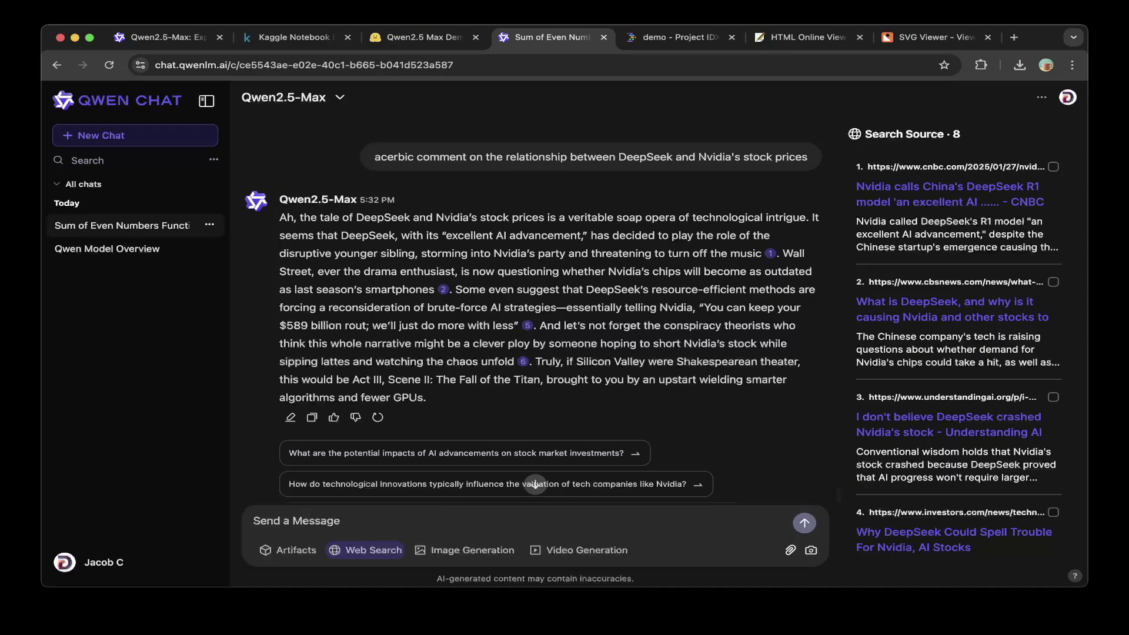
pyautogui.scroll(-1, 533, 318)
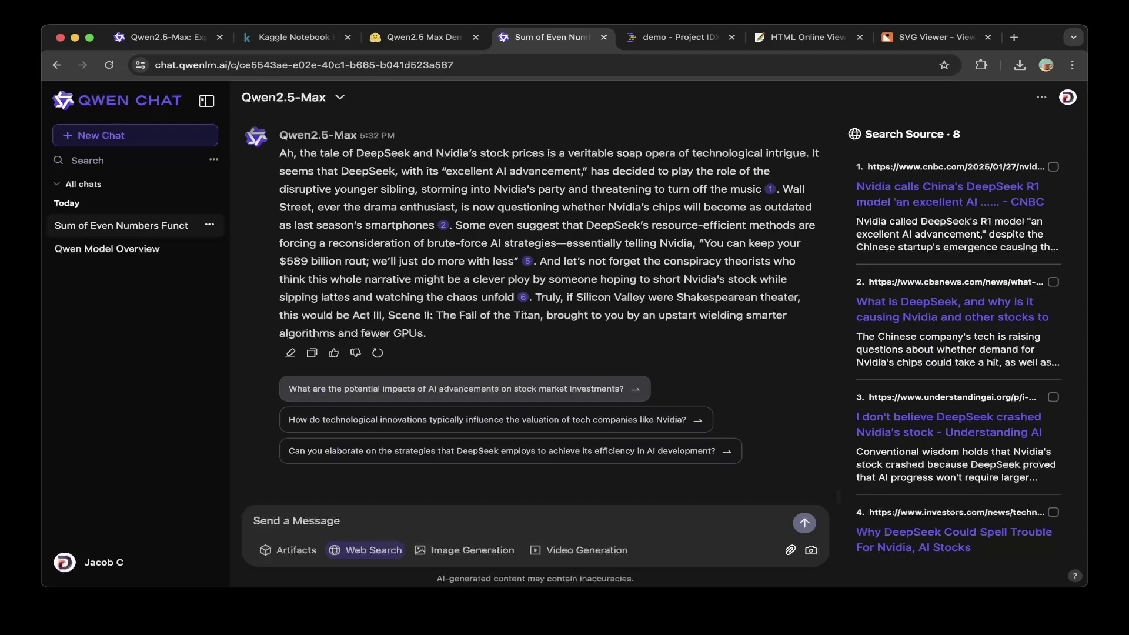
pyautogui.click(459, 388)
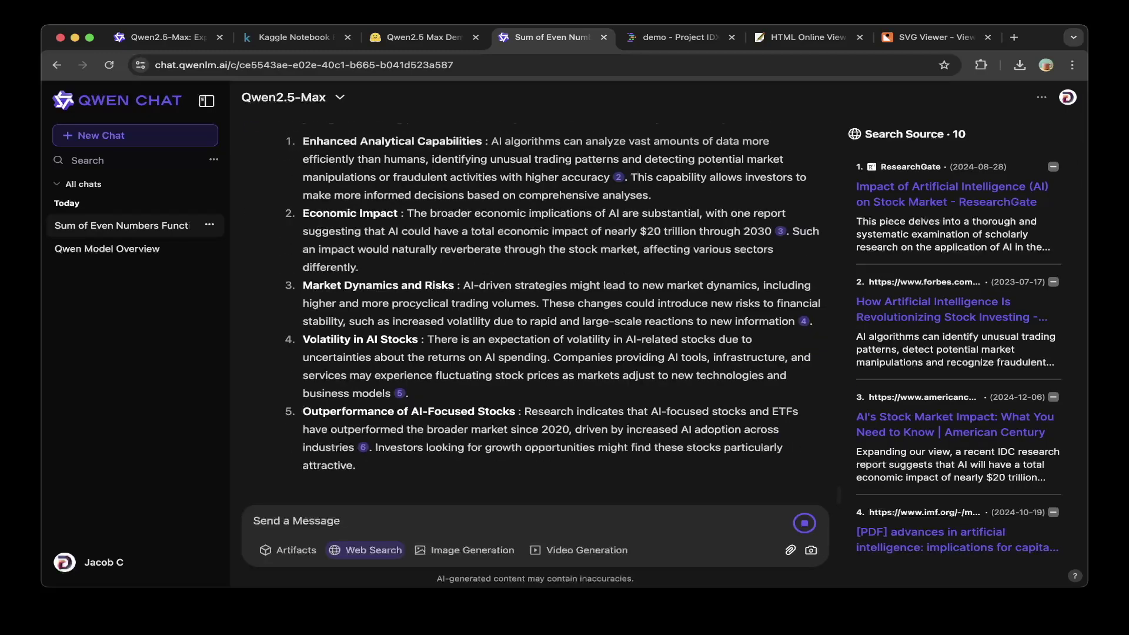
# Step: Read through the answer on AI's impact on stock market investments, from its list of key areas to the closing summary
pyautogui.scroll(5, 532, 311)
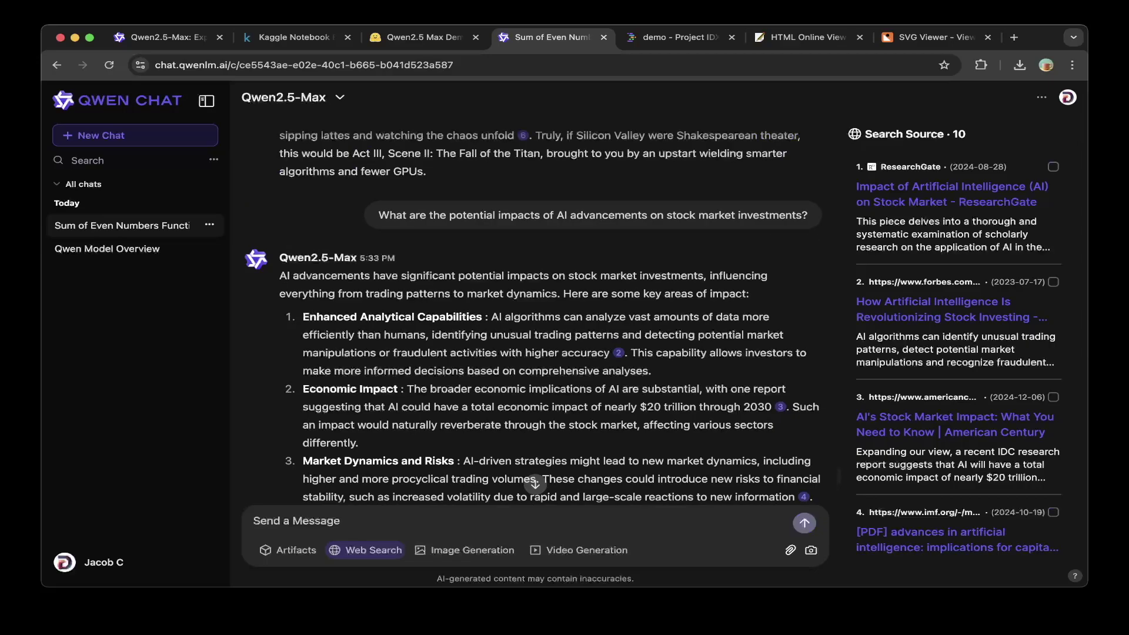
pyautogui.scroll(-8, 535, 329)
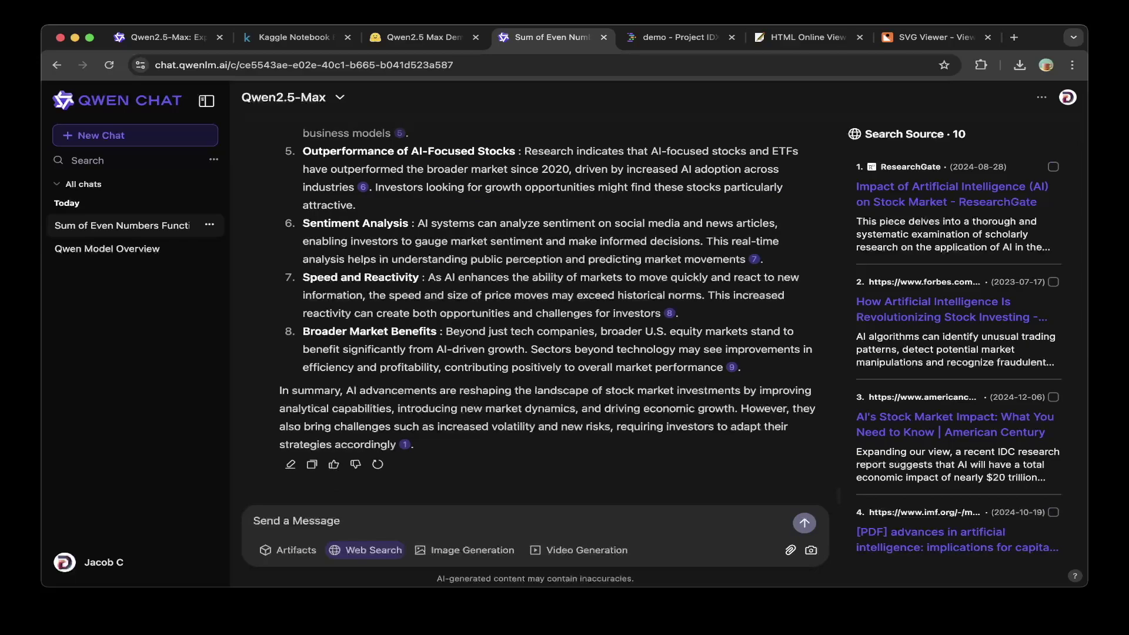
pyautogui.scroll(3, 548, 315)
pyautogui.scroll(3, 548, 316)
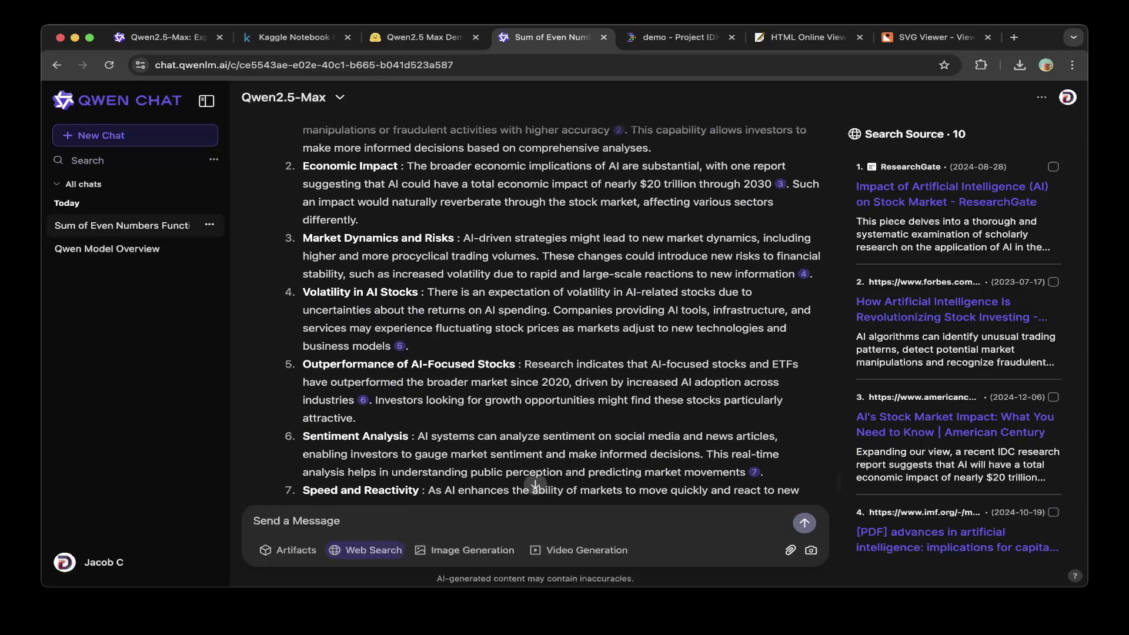
pyautogui.scroll(1, 547, 315)
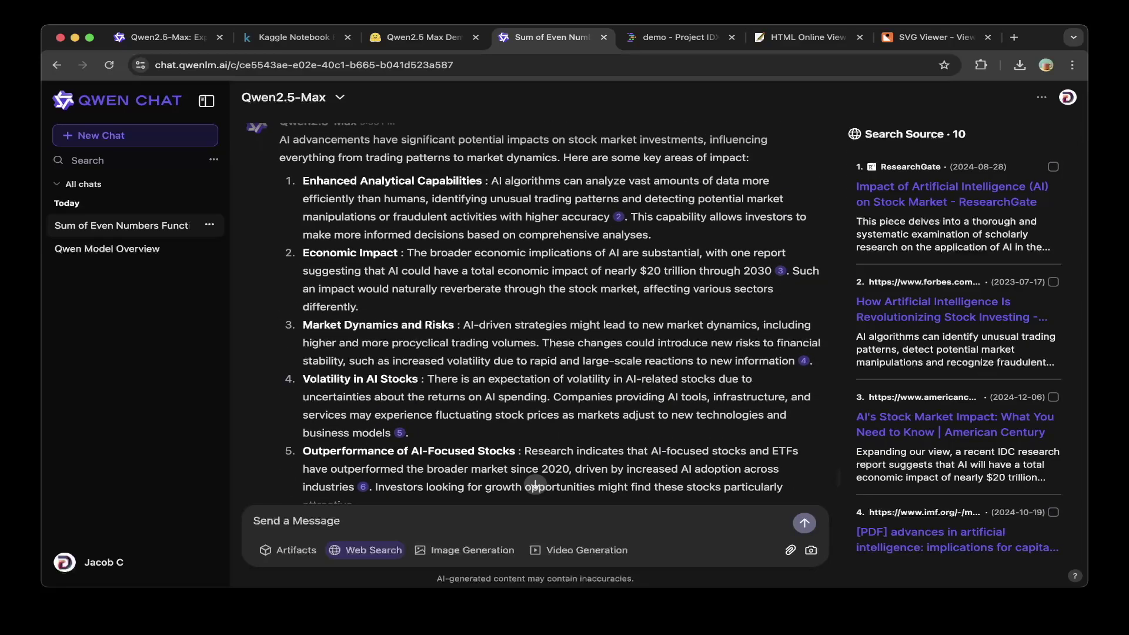
pyautogui.scroll(1, 547, 316)
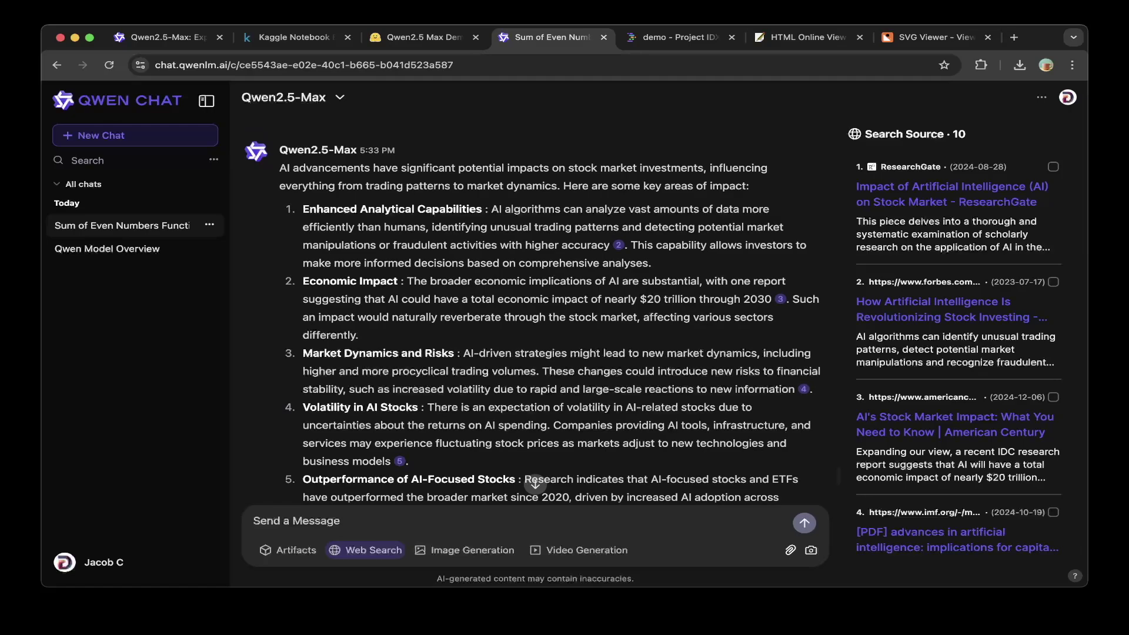
pyautogui.scroll(-1, 548, 316)
pyautogui.scroll(-1, 547, 316)
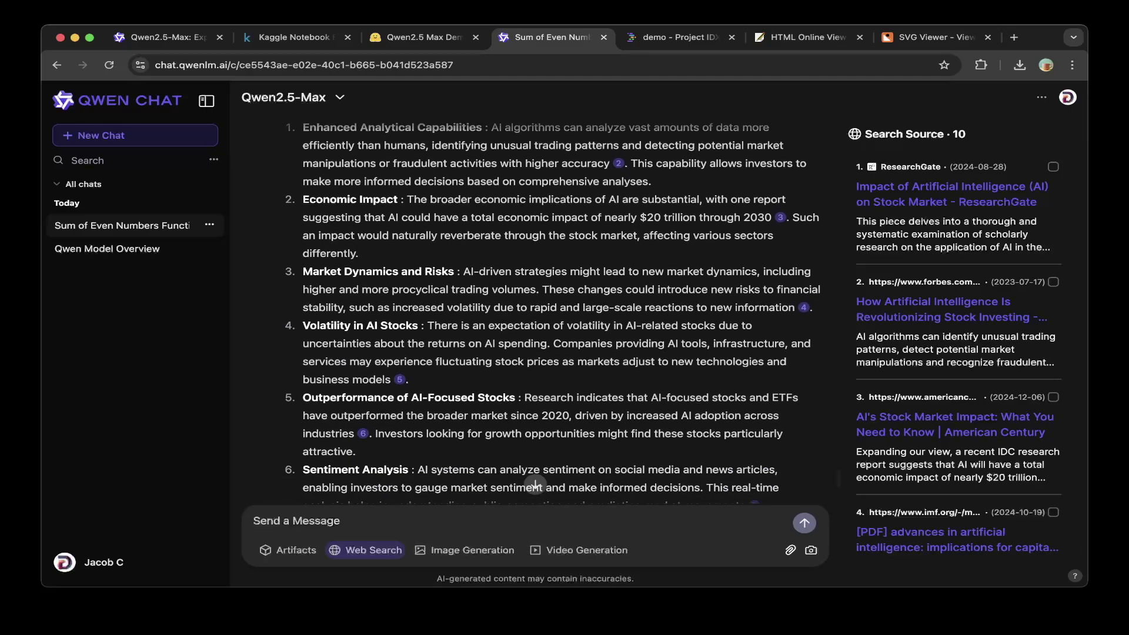
pyautogui.scroll(-2, 535, 486)
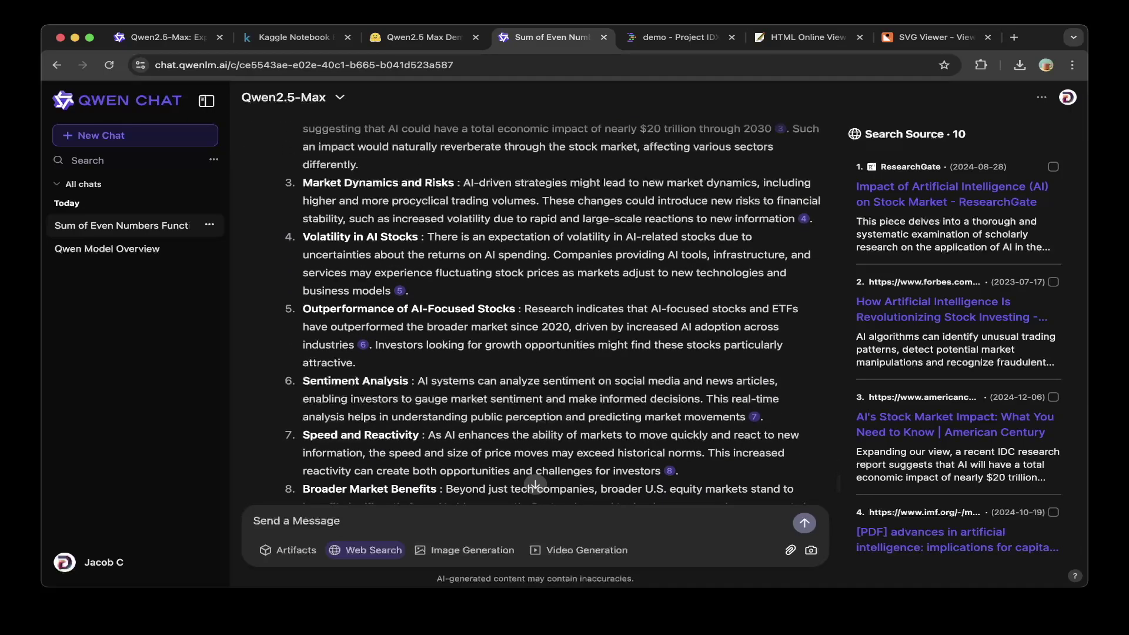
pyautogui.scroll(-2, 535, 486)
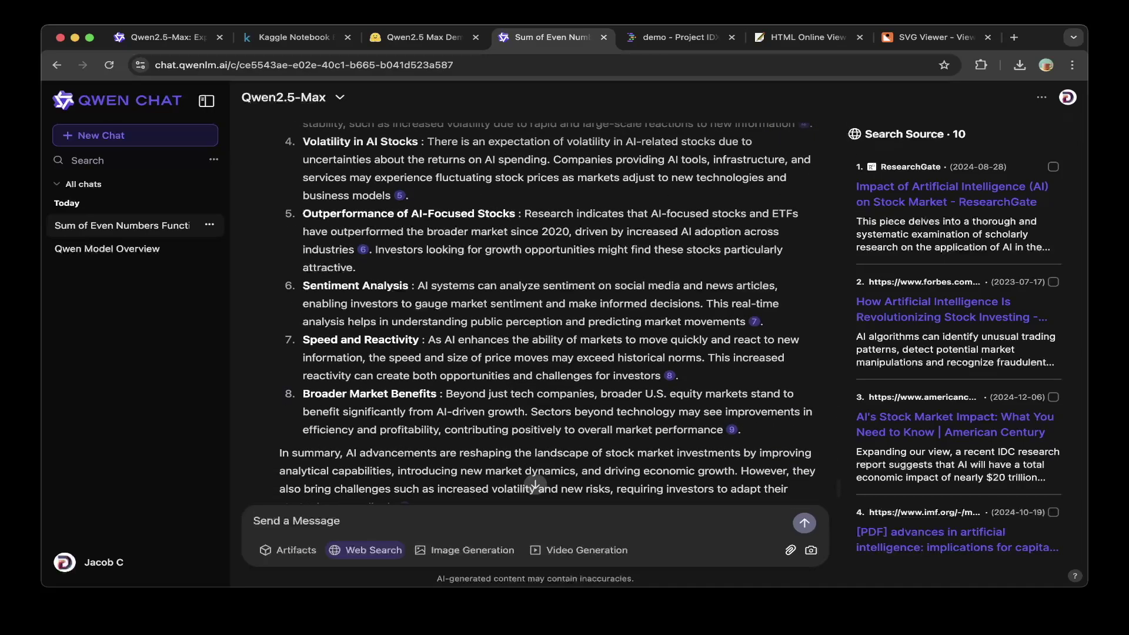
pyautogui.scroll(-1, 535, 486)
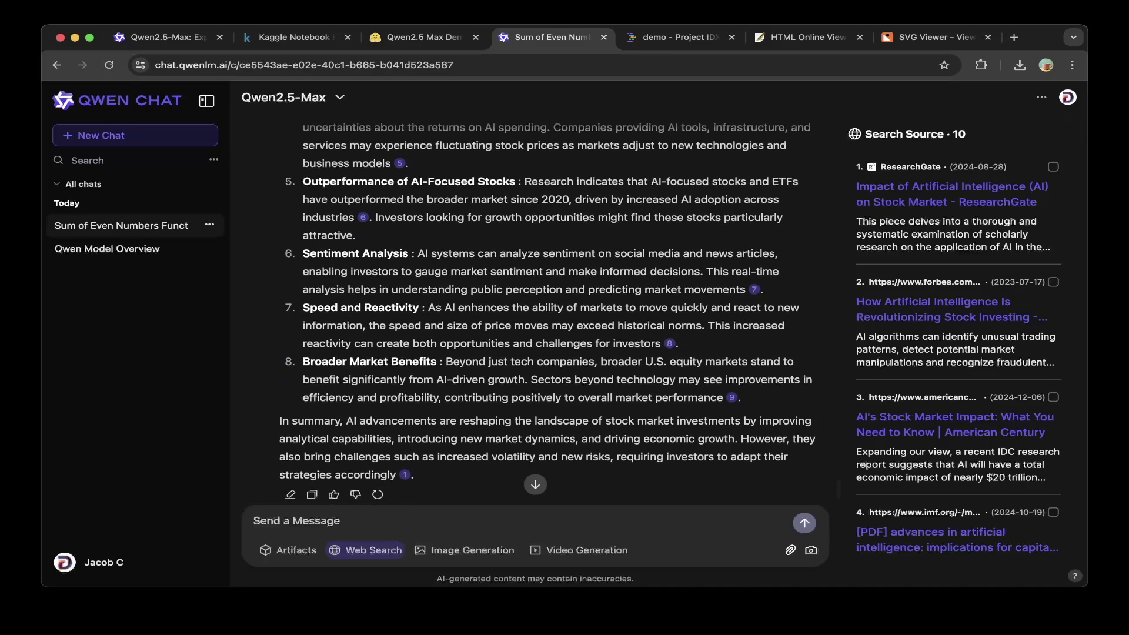
pyautogui.scroll(-1, 535, 485)
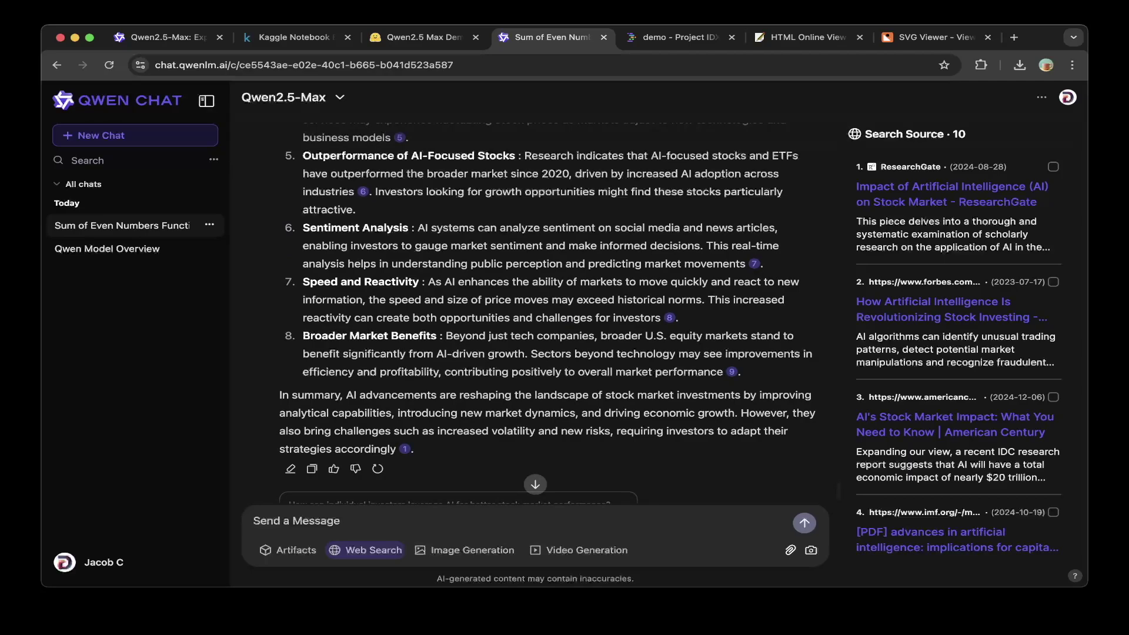
pyautogui.scroll(-1, 535, 485)
pyautogui.scroll(-3, 535, 486)
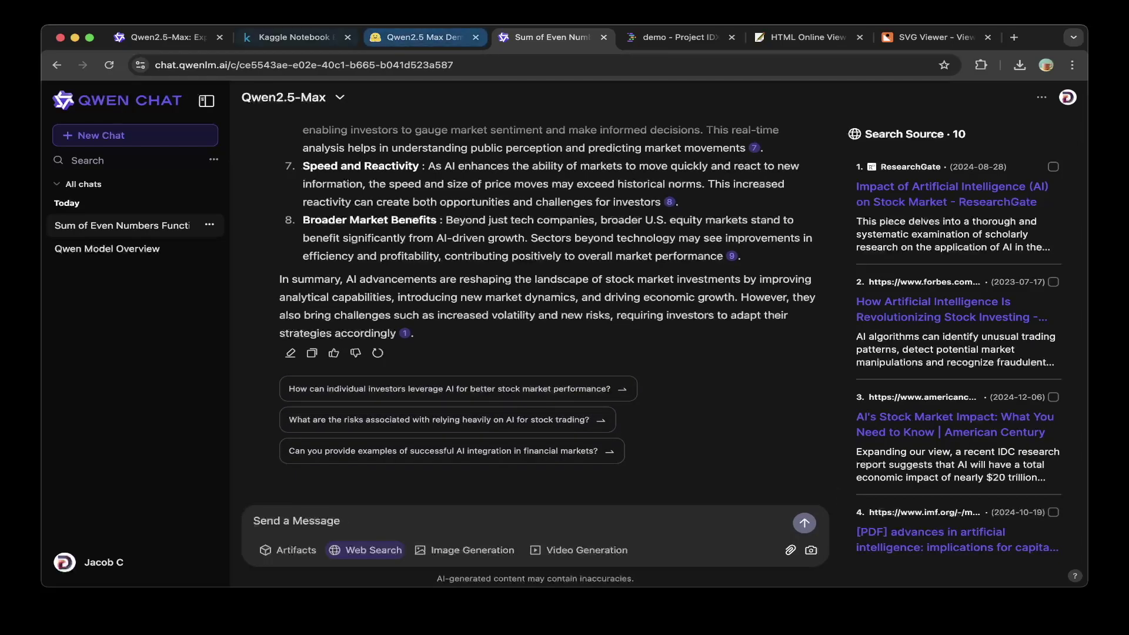
# Step: Mark prompt 17, the acerbic comment on DeepSeek and Nvidia's stock prices, with V in the Kaggle notebook
pyautogui.click(300, 38)
pyautogui.click(695, 419)
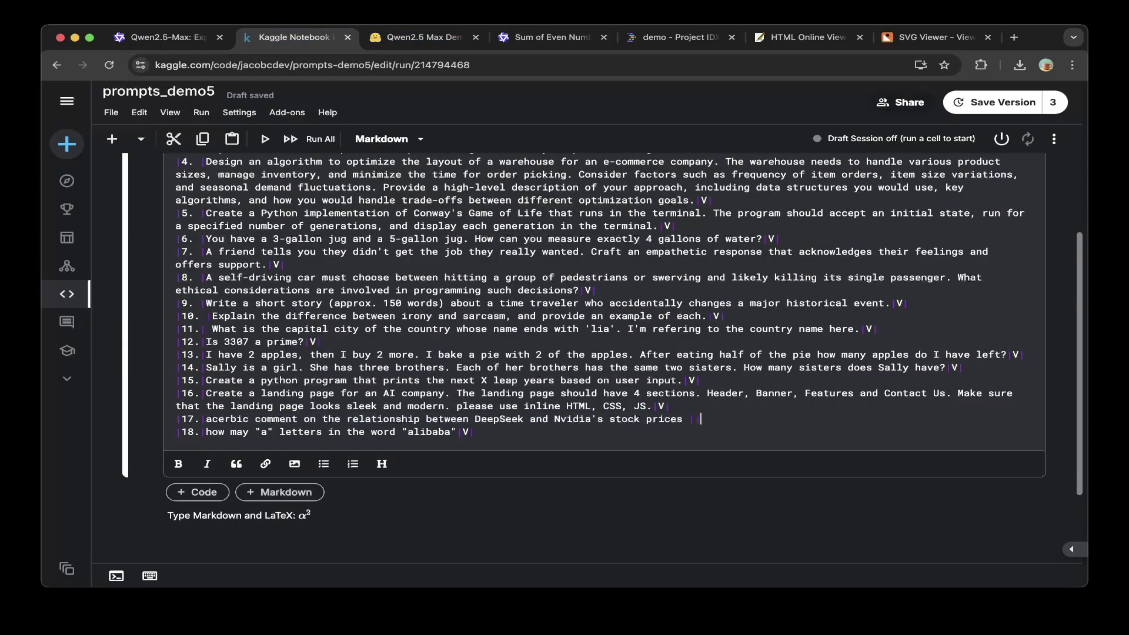
pyautogui.write('V')
# Step: Leave the Markdown cell's edit mode to render the prompt table, and review the Qwen 2.5 Max results for all 18 prompts
pyautogui.click(670, 303)
pyautogui.scroll(2, 671, 303)
pyautogui.scroll(-3, 671, 411)
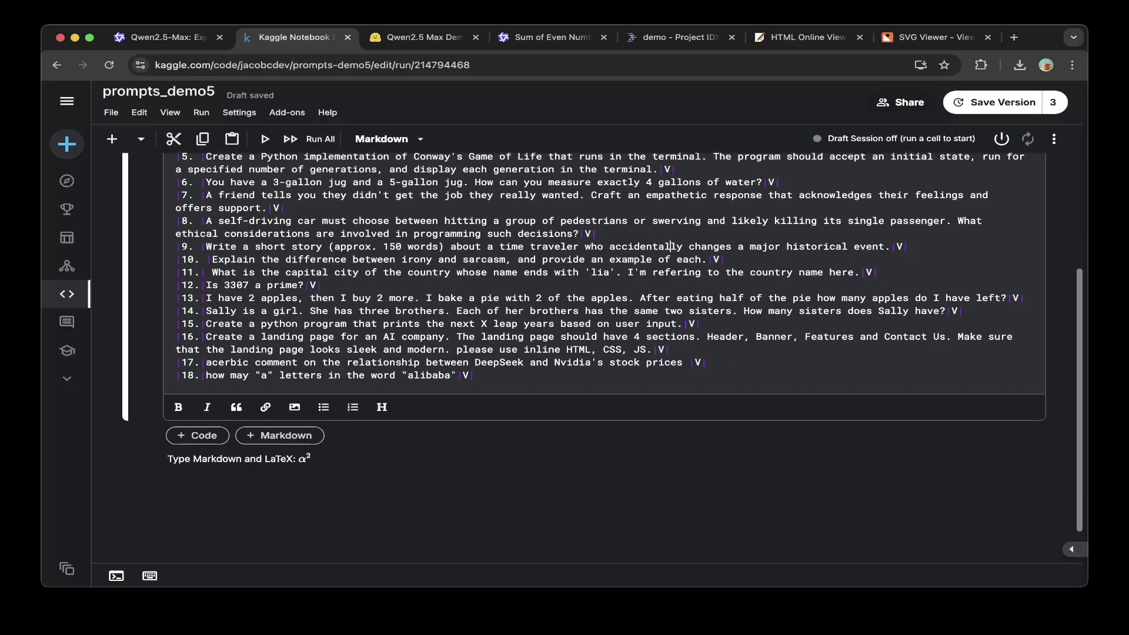
pyautogui.scroll(3, 670, 404)
pyautogui.scroll(-3, 670, 404)
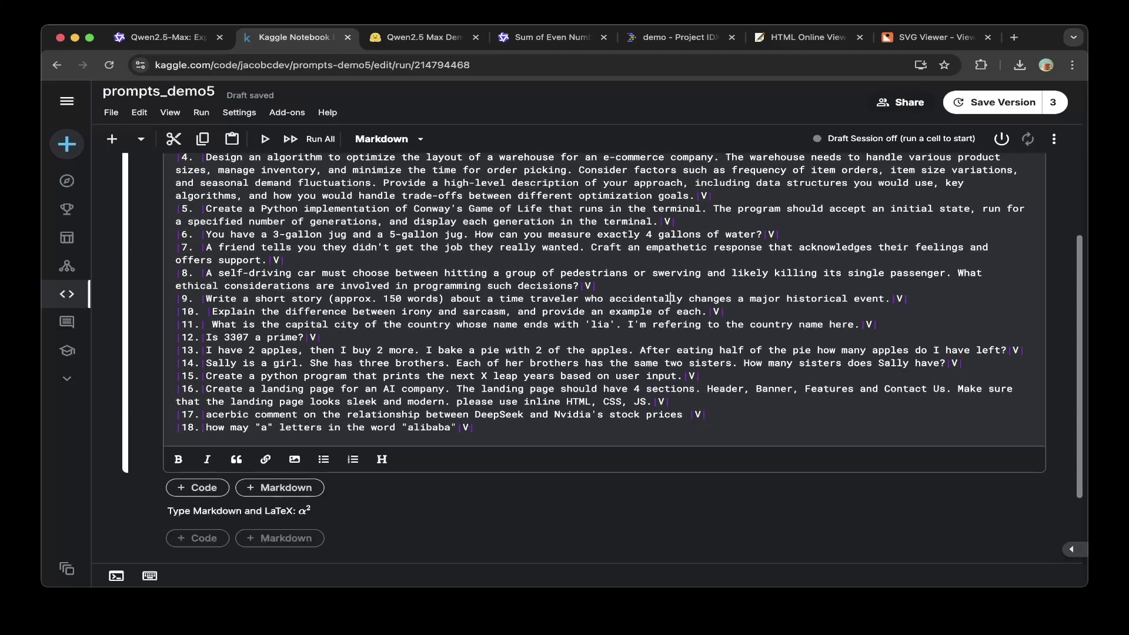
pyautogui.click(670, 512)
pyautogui.scroll(2, 671, 438)
pyautogui.scroll(2, 588, 353)
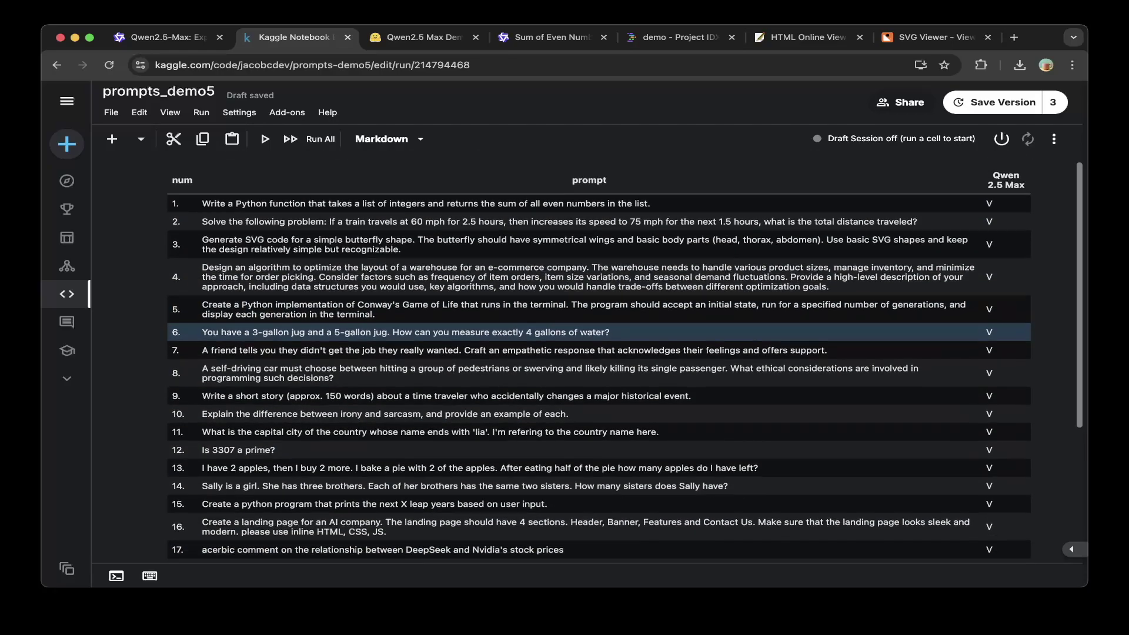
pyautogui.scroll(-2, 588, 318)
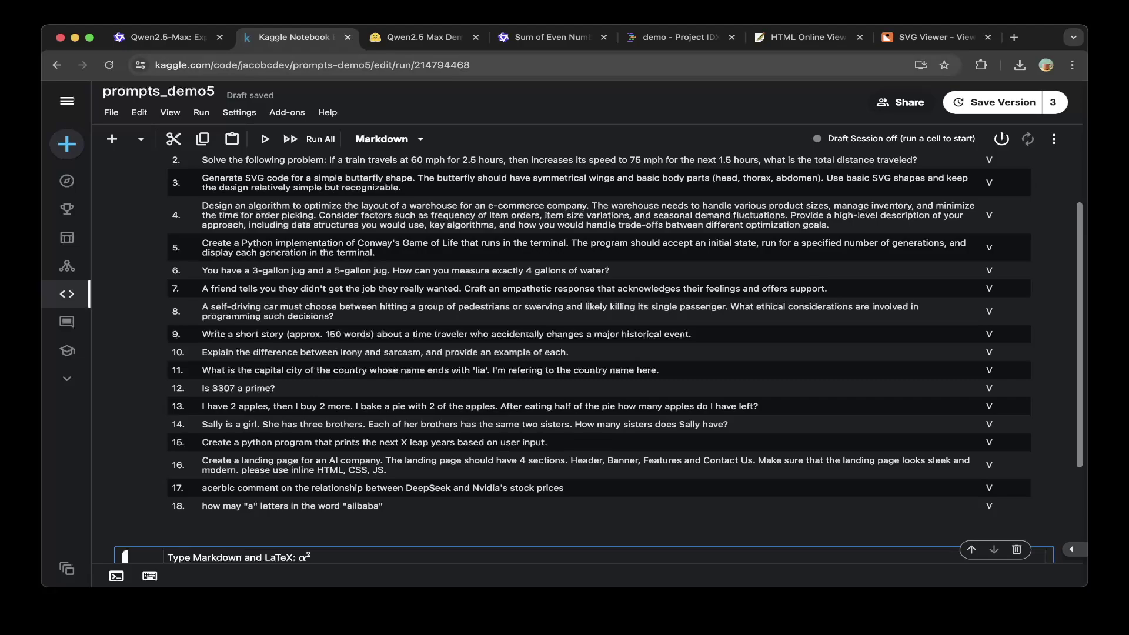
# Step: Switch to the Qwen2.5-Max blog post and review its Python API example and the base-model benchmark comparison table
pyautogui.click(423, 37)
pyautogui.hotkey('ctrl', 'Tab')
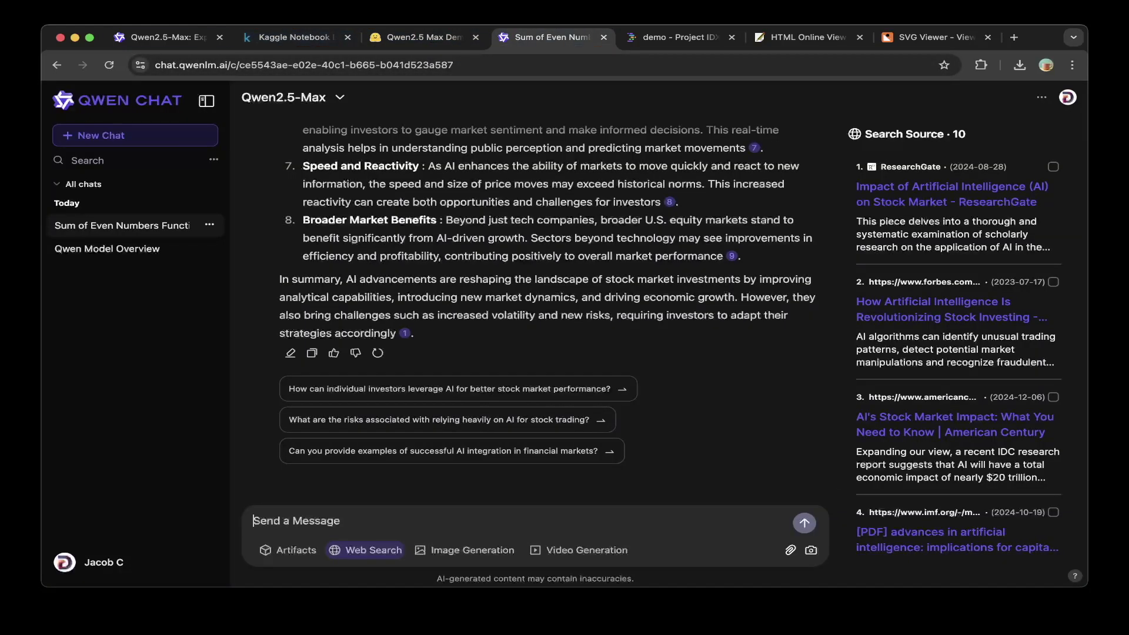
pyautogui.click(167, 37)
pyautogui.scroll(-5, 557, 353)
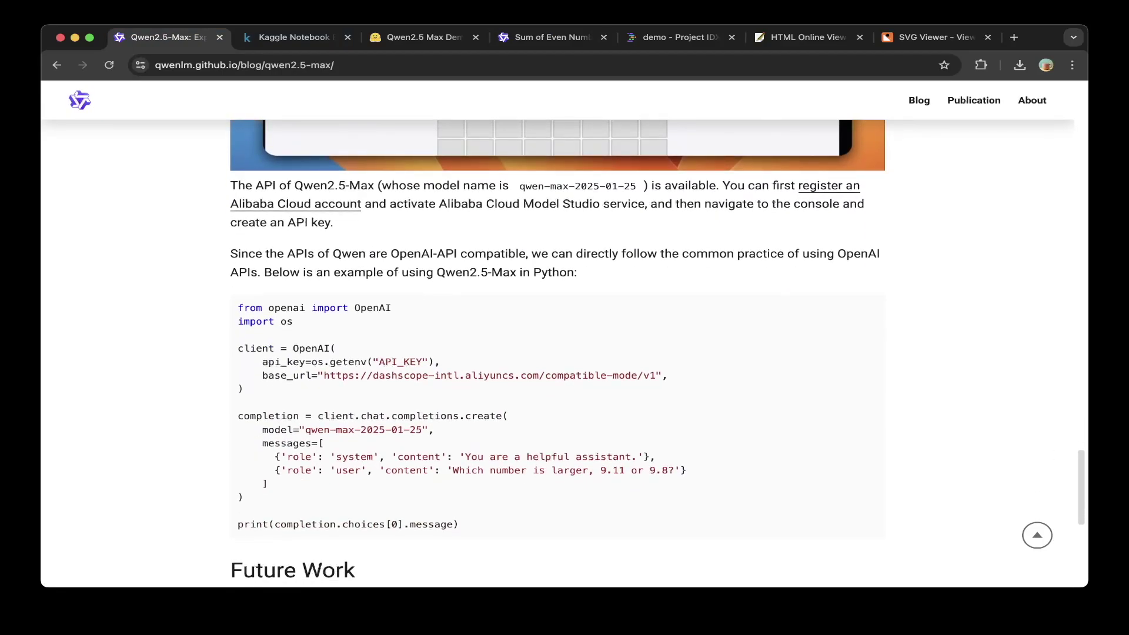
pyautogui.scroll(1, 559, 126)
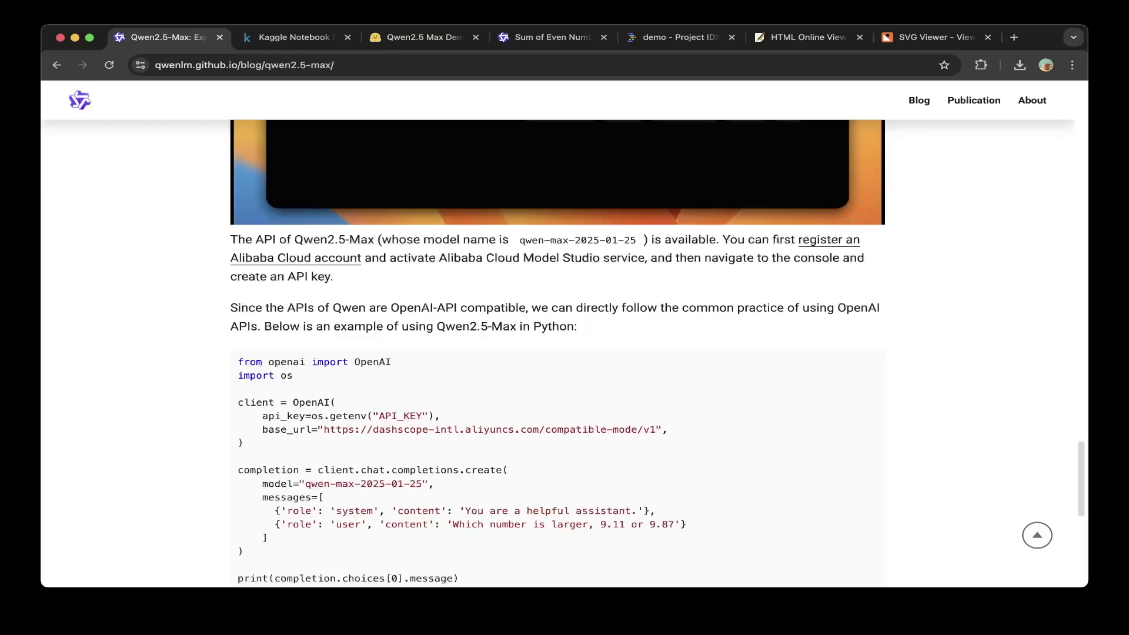
pyautogui.scroll(10, 558, 353)
pyautogui.scroll(6, 557, 352)
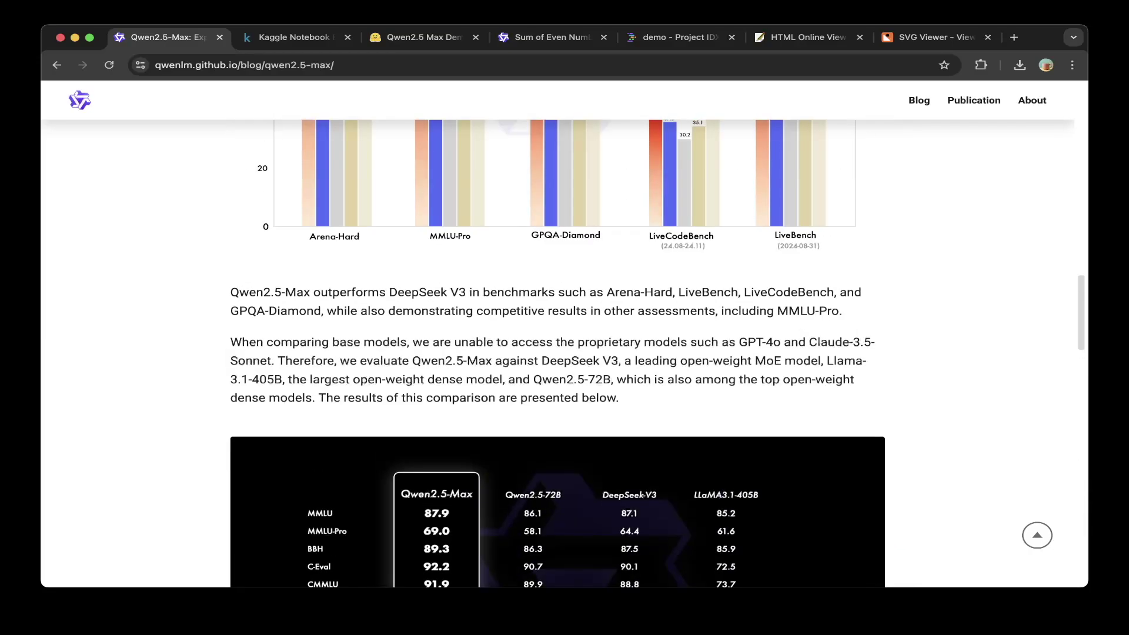
pyautogui.scroll(-3, 557, 353)
pyautogui.scroll(3, 557, 353)
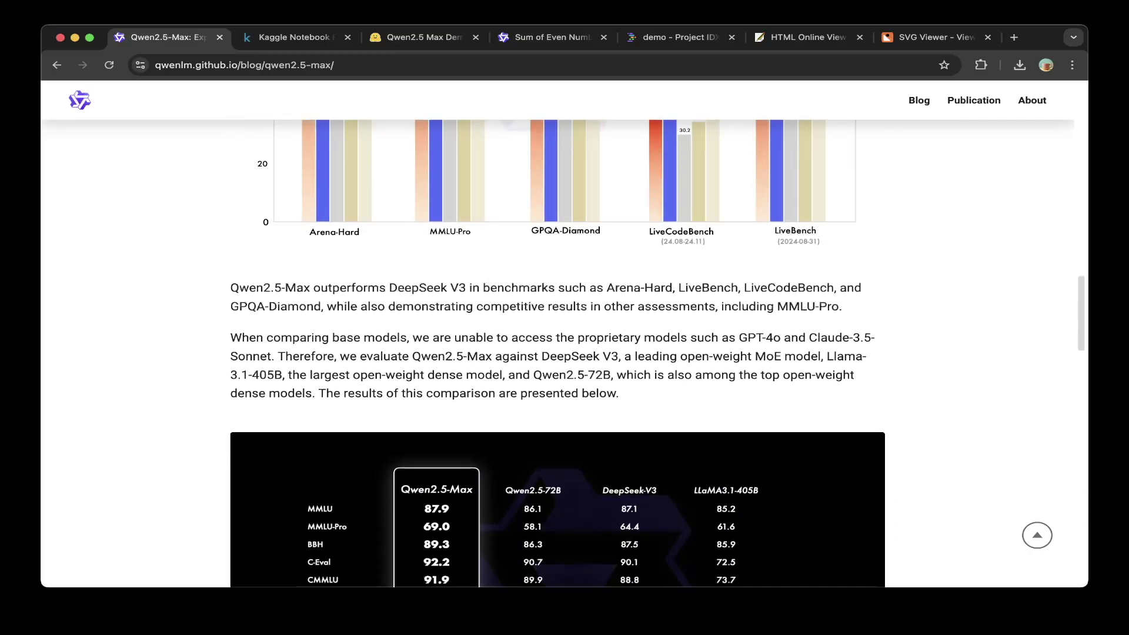
pyautogui.scroll(-4, 558, 353)
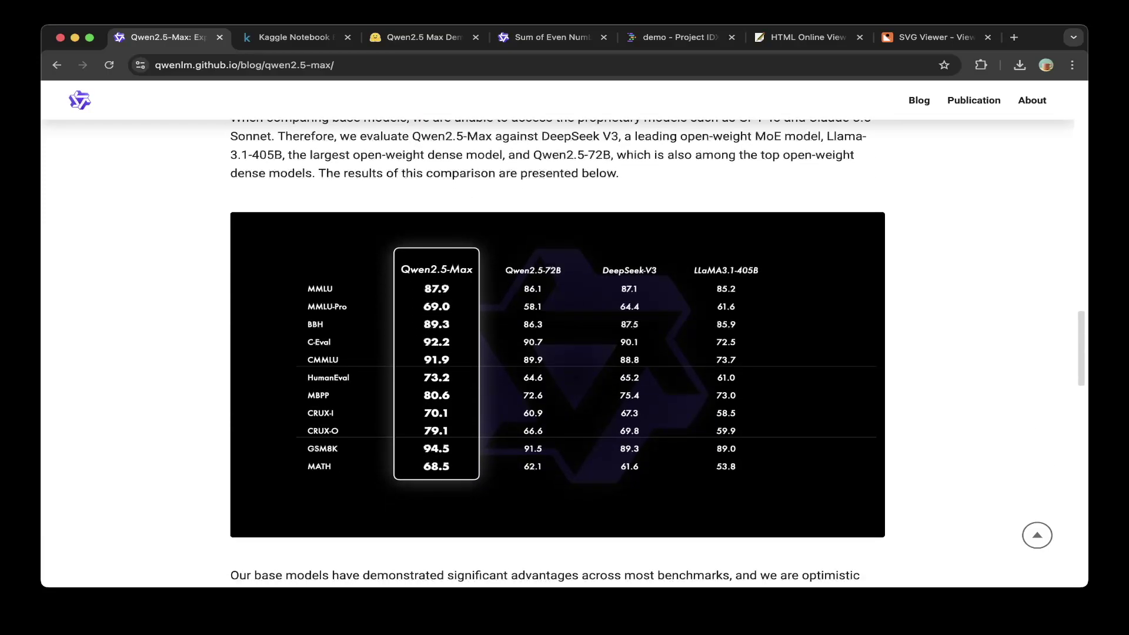